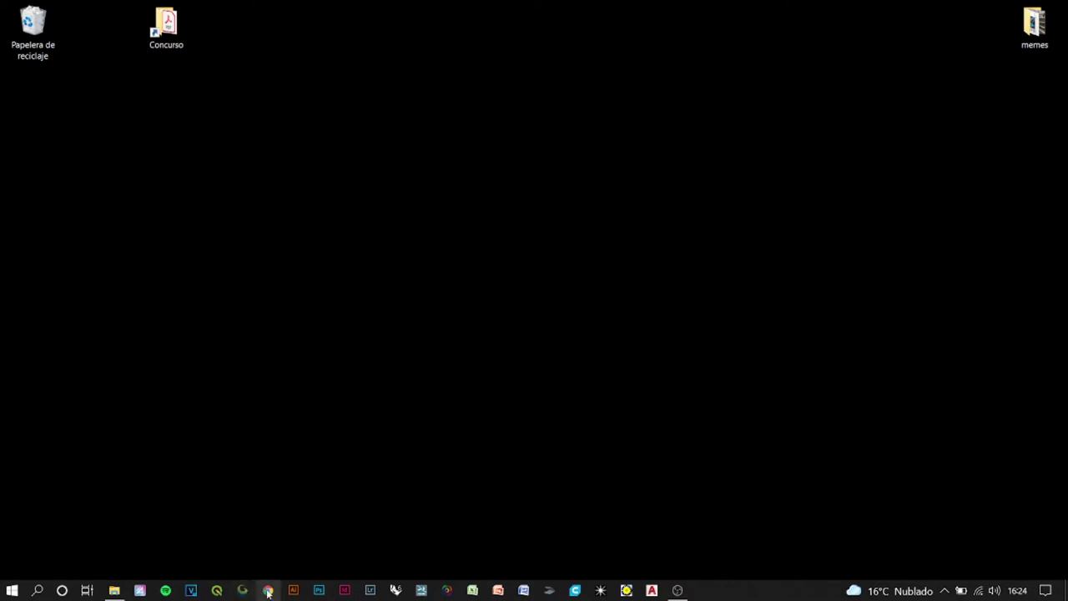
# Step: Open the web browser, search for "cnig" and open the Centro de Descargas del CNIG (IGN) site
pyautogui.click(267, 589)
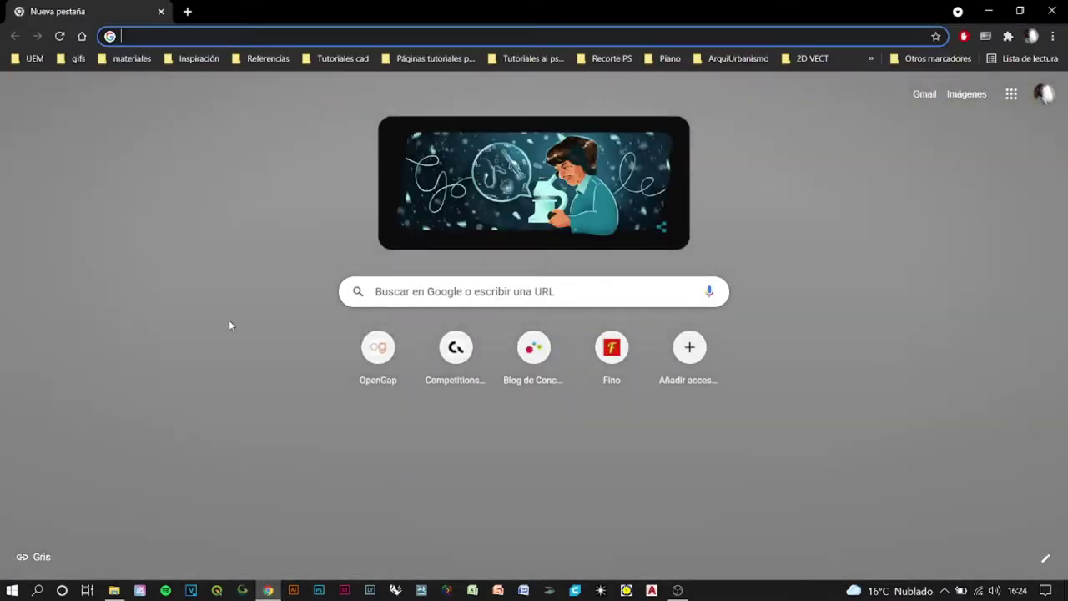
pyautogui.write('cnig')
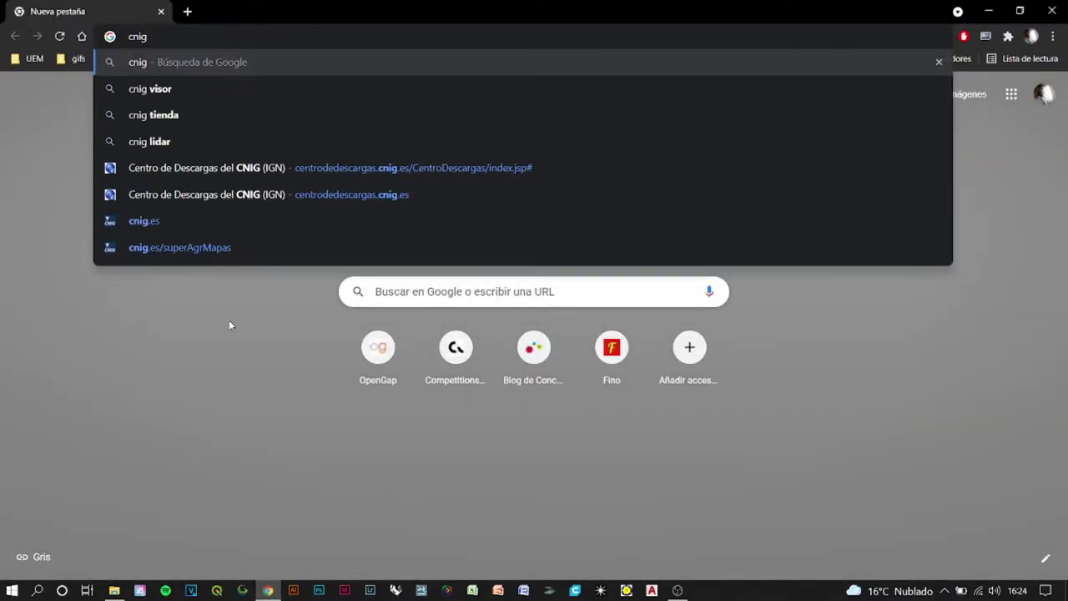
pyautogui.press('Return')
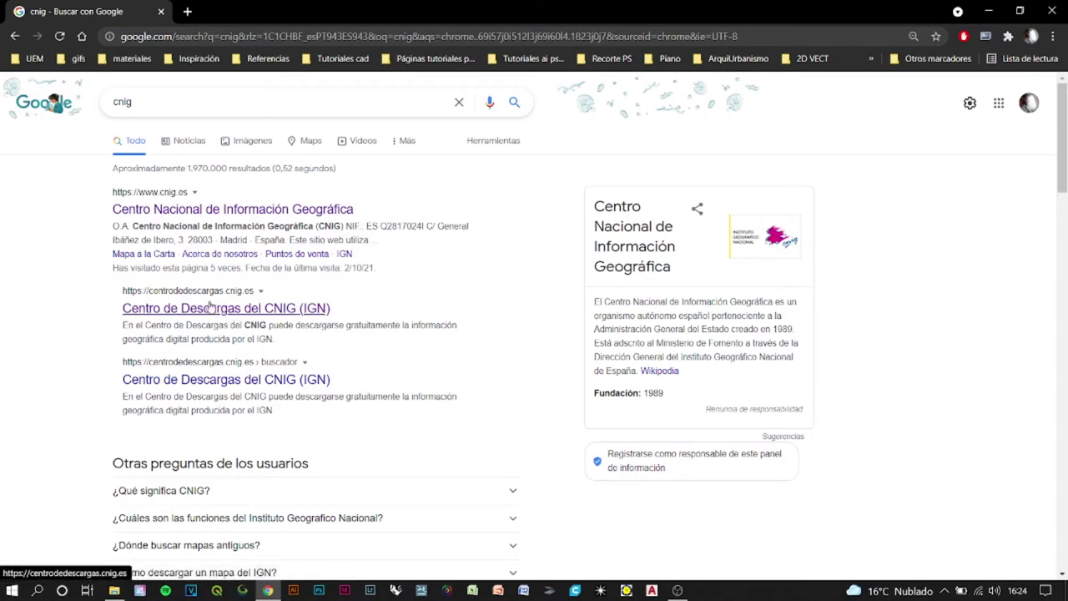
pyautogui.click(251, 313)
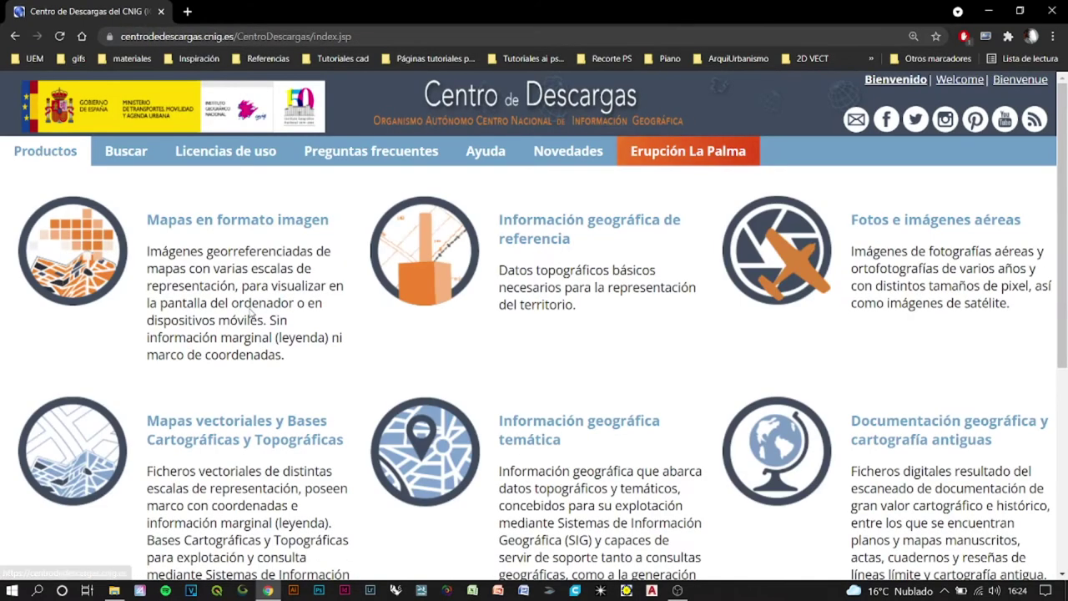
# Step: Open the Modelos Digitales de Elevaciones product category and find the digital terrain models
pyautogui.scroll(-5, 559, 314)
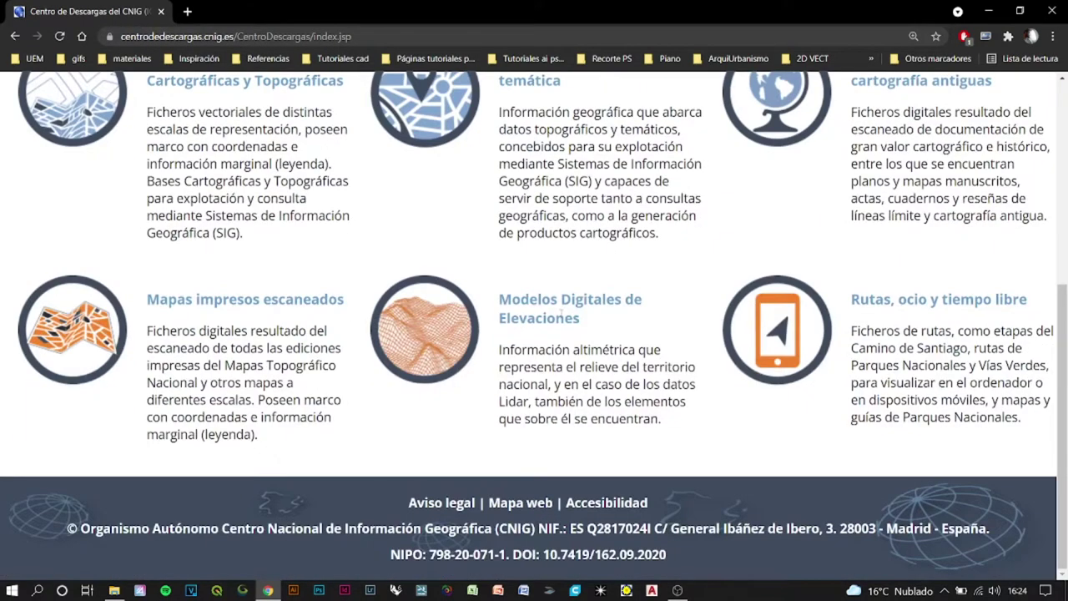
pyautogui.click(563, 317)
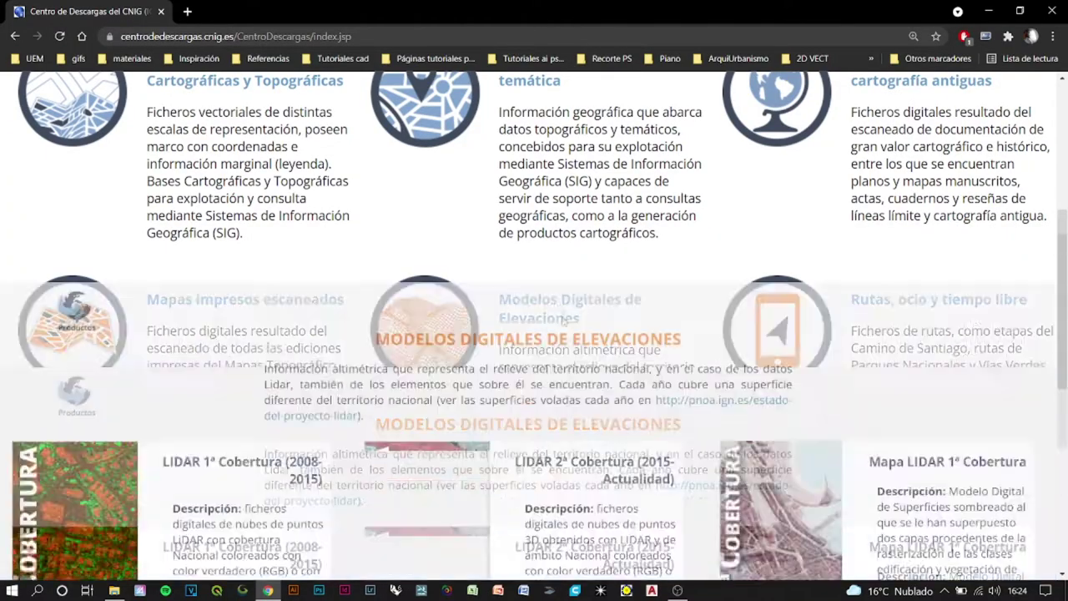
pyautogui.scroll(-5, 534, 334)
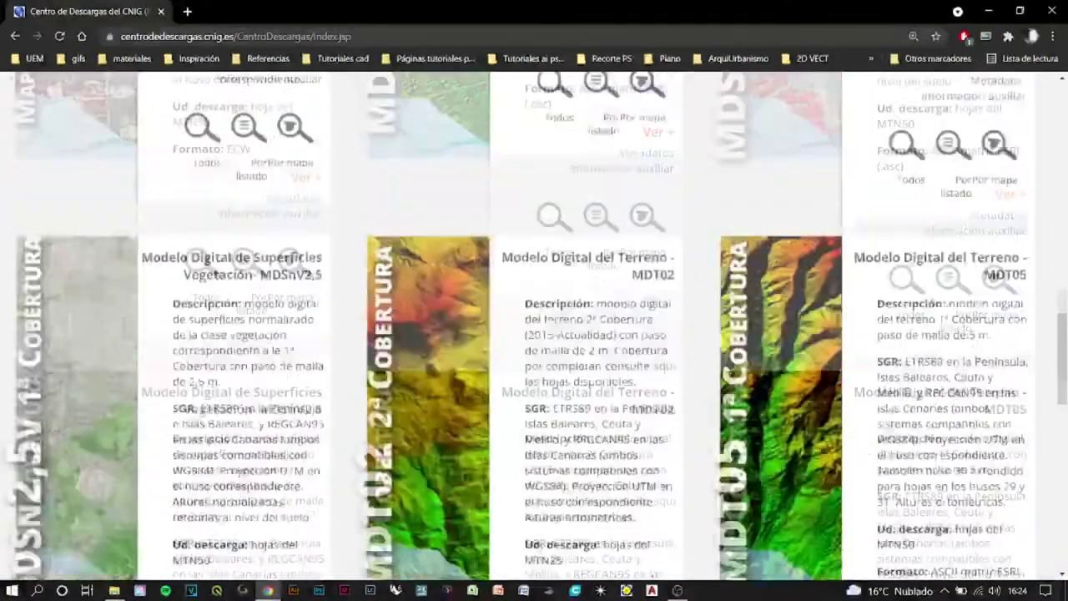
pyautogui.scroll(-5, 602, 302)
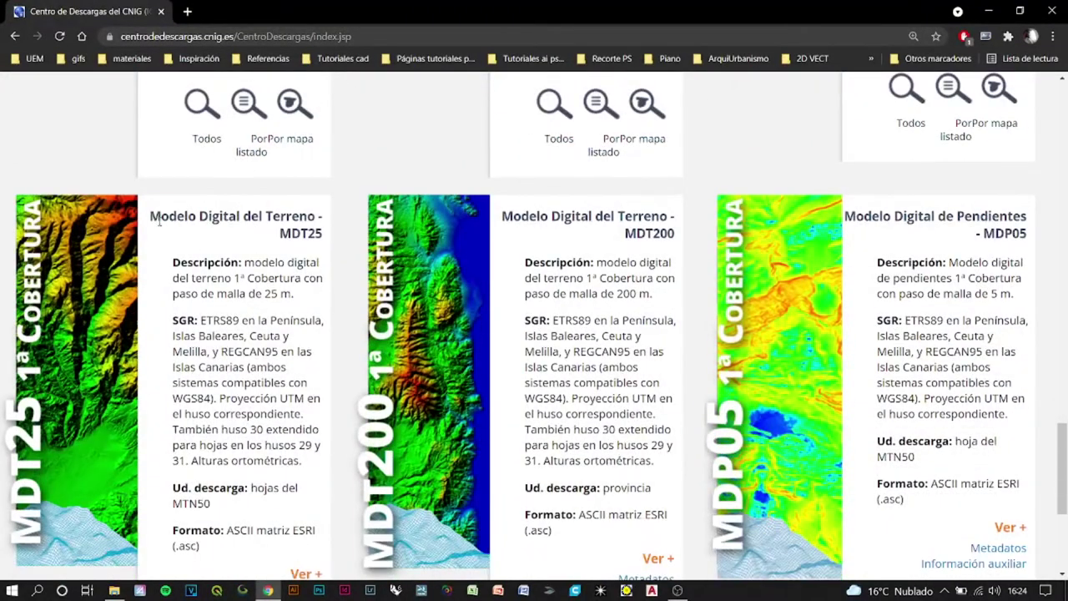
# Step: Compare the grid spacing in the descriptions of the MDT25, MDT200, MDT05 and MDT02 terrain models
pyautogui.moveTo(160, 218); pyautogui.dragTo(325, 242)
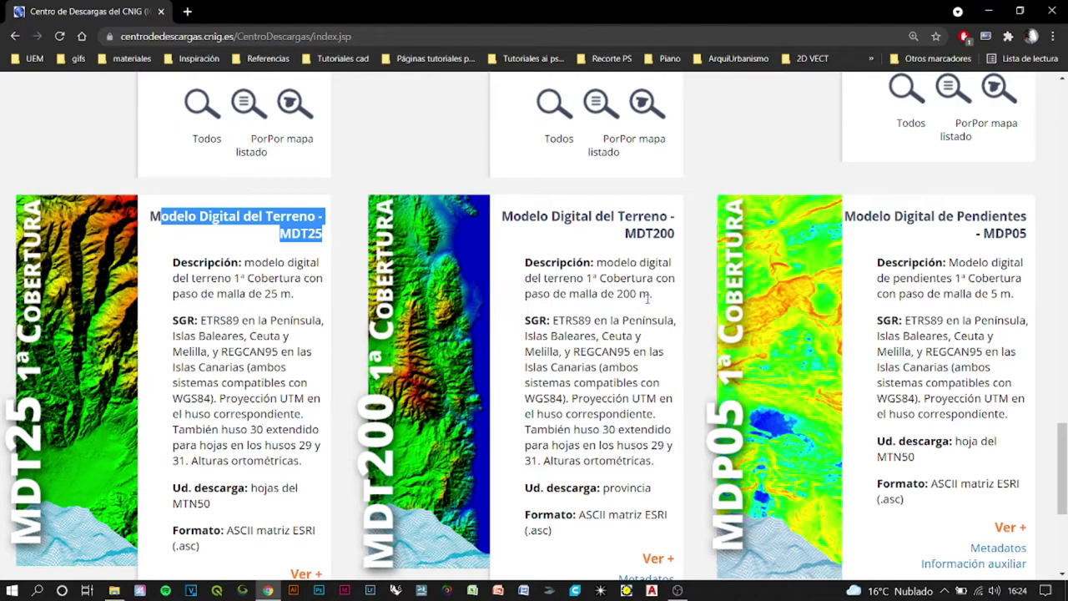
pyautogui.moveTo(652, 296); pyautogui.dragTo(543, 295)
pyautogui.scroll(5, 984, 166)
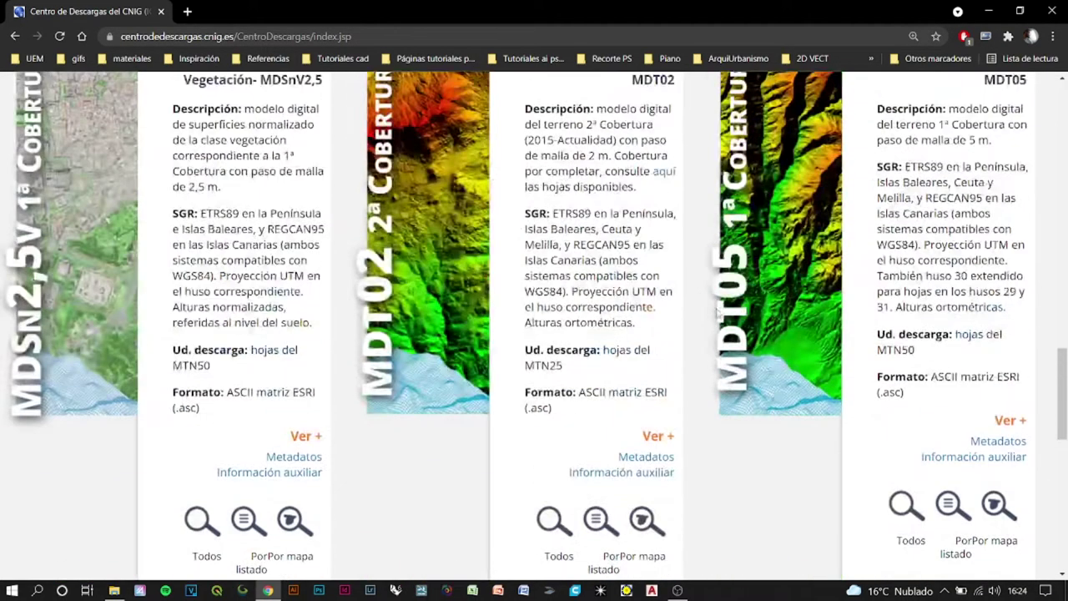
pyautogui.moveTo(989, 143); pyautogui.dragTo(958, 140)
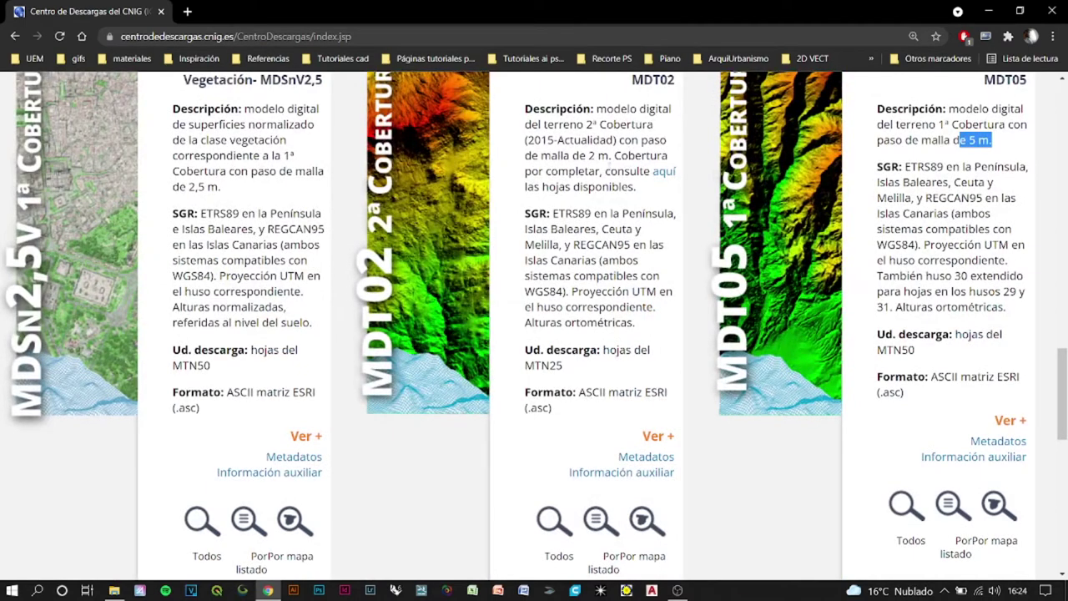
pyautogui.moveTo(610, 155); pyautogui.dragTo(570, 155)
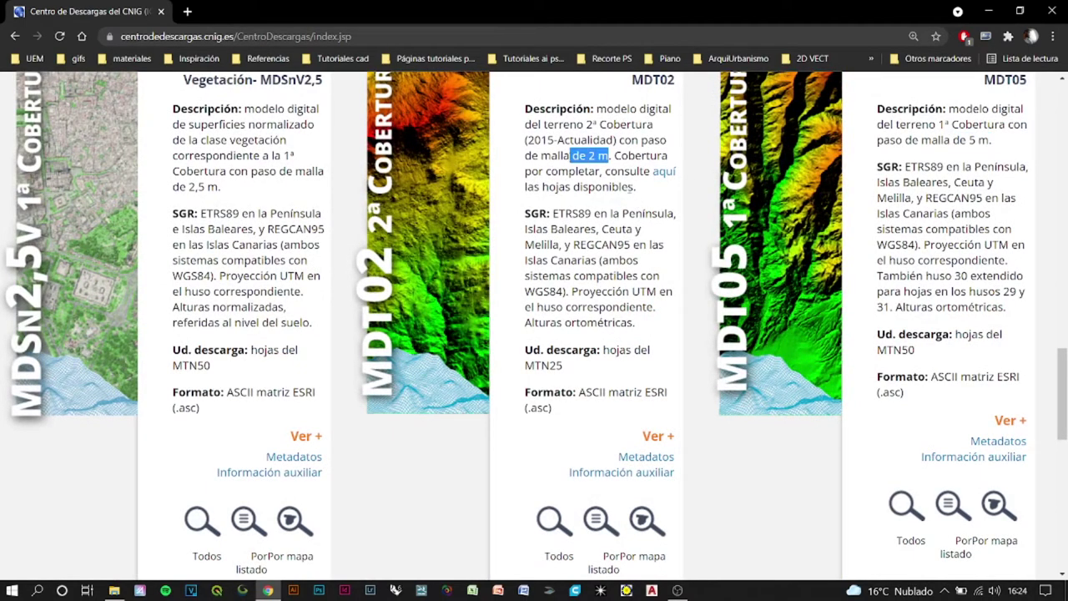
pyautogui.moveTo(571, 155); pyautogui.dragTo(548, 168)
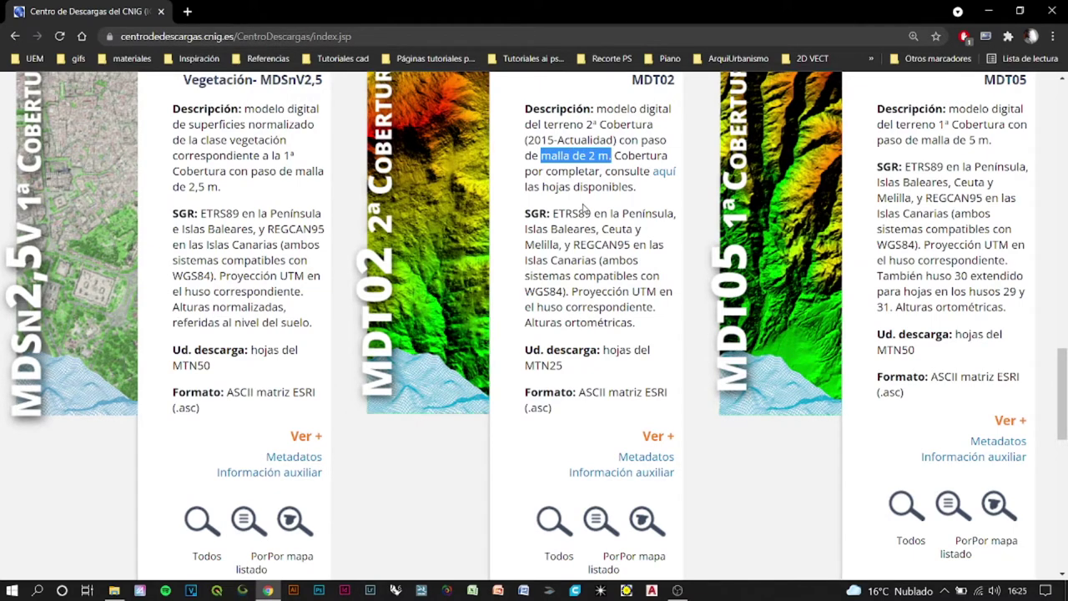
pyautogui.scroll(-6, 584, 207)
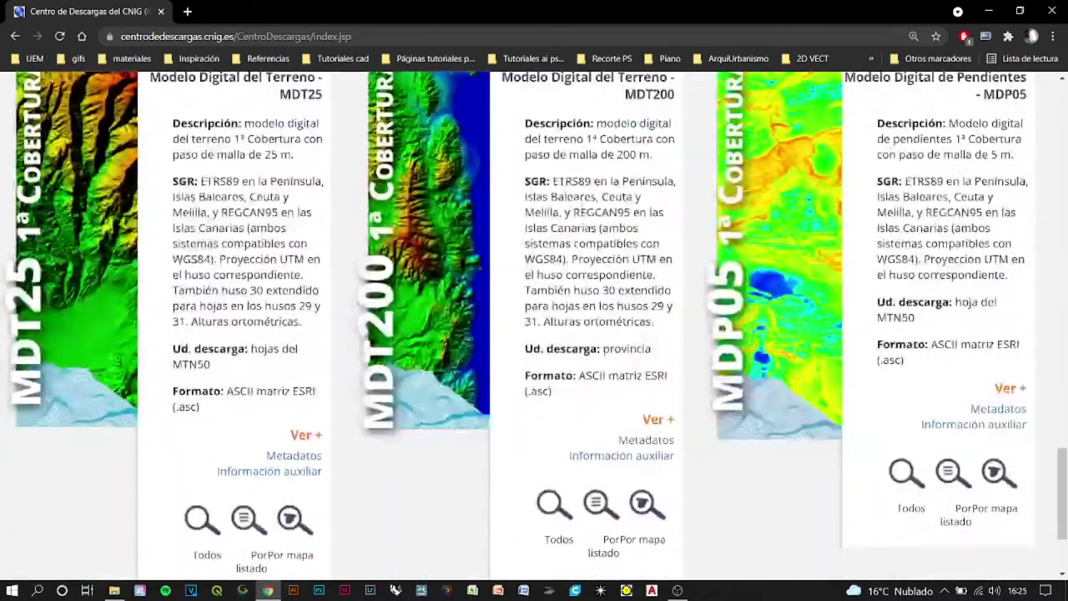
pyautogui.scroll(1, 638, 220)
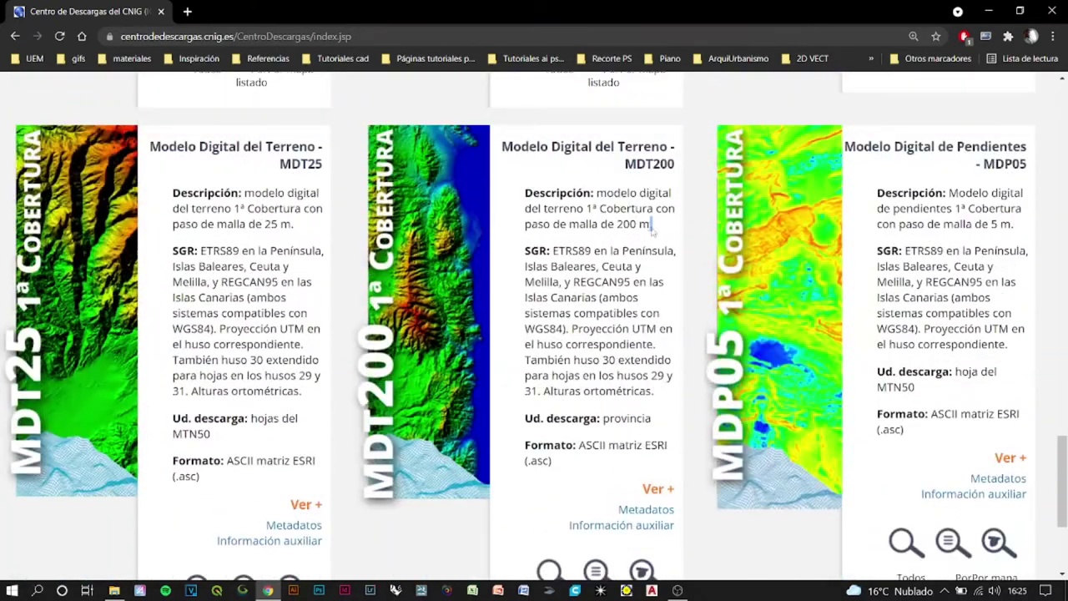
pyautogui.moveTo(654, 232); pyautogui.dragTo(617, 225)
pyautogui.scroll(6, 592, 313)
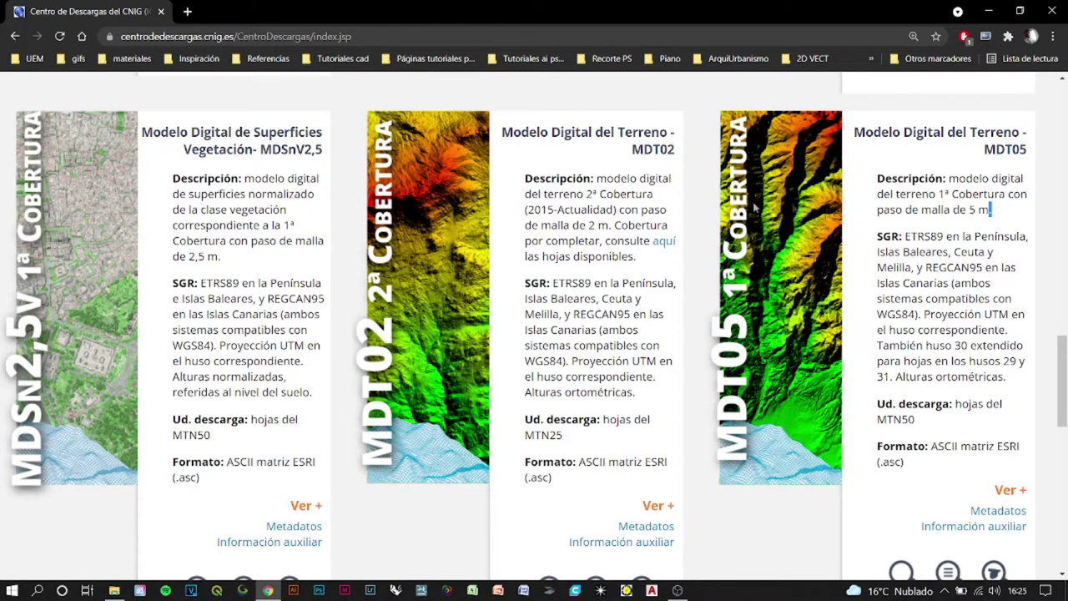
# Step: Read the MDT02 description's note about mesh spacing, coverage and available sheets
pyautogui.doubleClick(599, 225)
pyautogui.moveTo(581, 225); pyautogui.dragTo(631, 256)
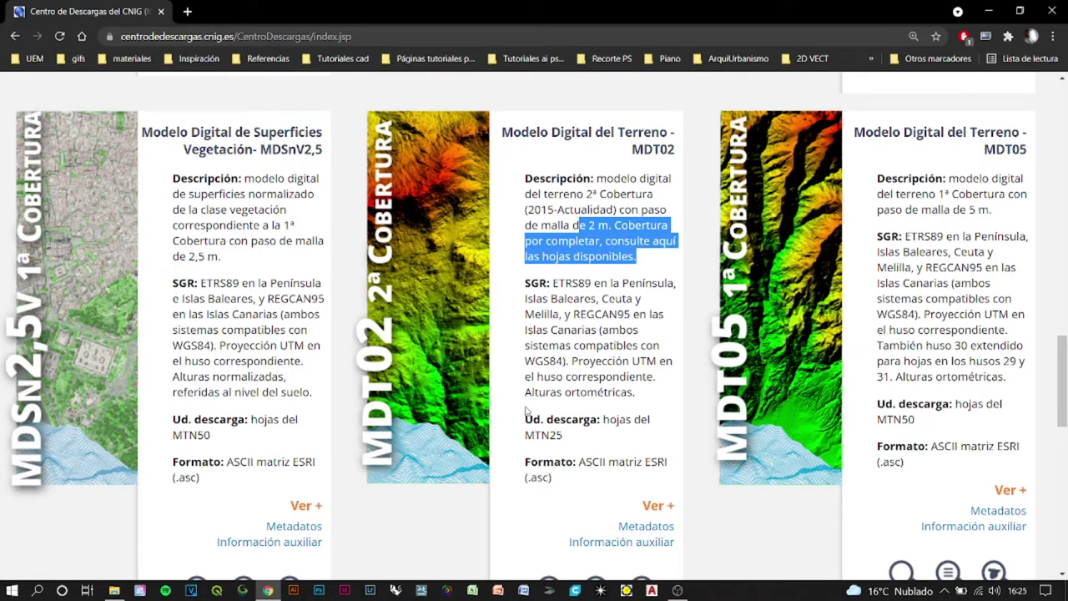
pyautogui.scroll(1, 546, 374)
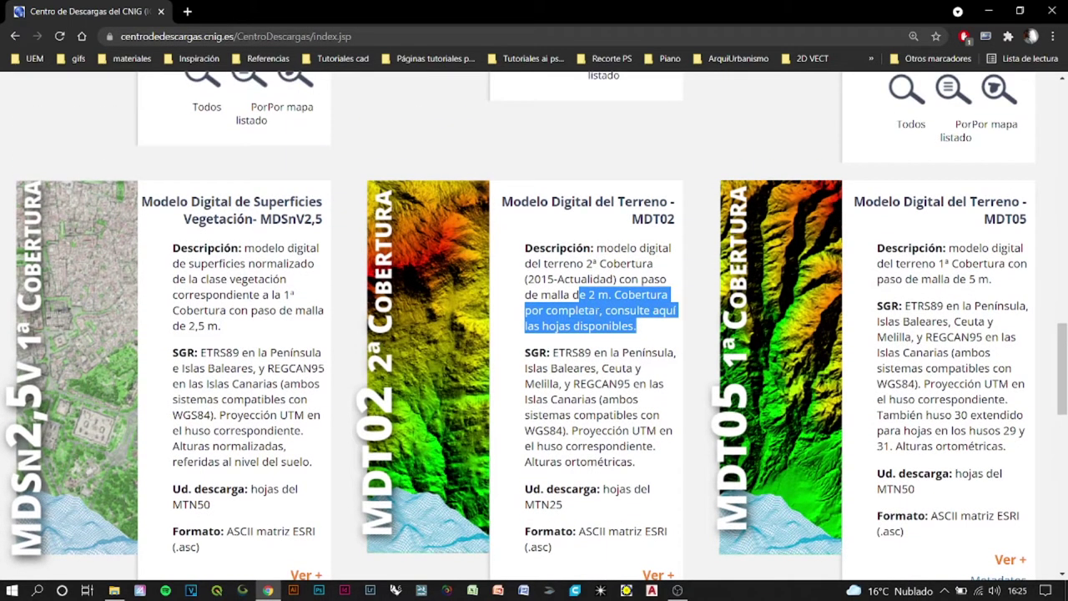
pyautogui.click(578, 295)
pyautogui.moveTo(560, 295); pyautogui.dragTo(631, 326)
pyautogui.scroll(-1, 899, 317)
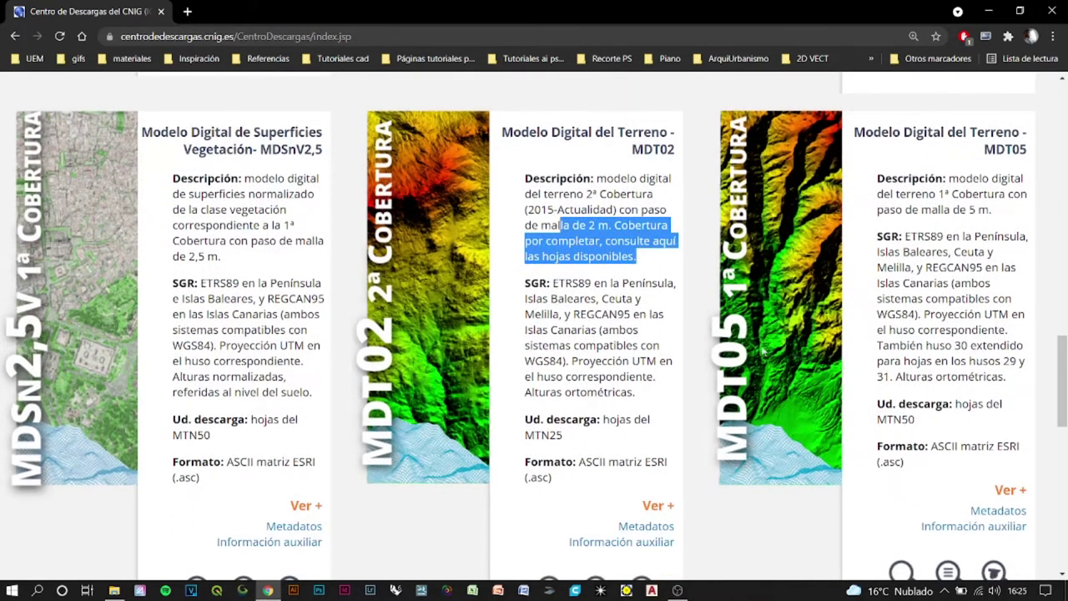
# Step: Open the map search for the Modelo Digital del Terreno - MDT05 product
pyautogui.scroll(-3, 761, 351)
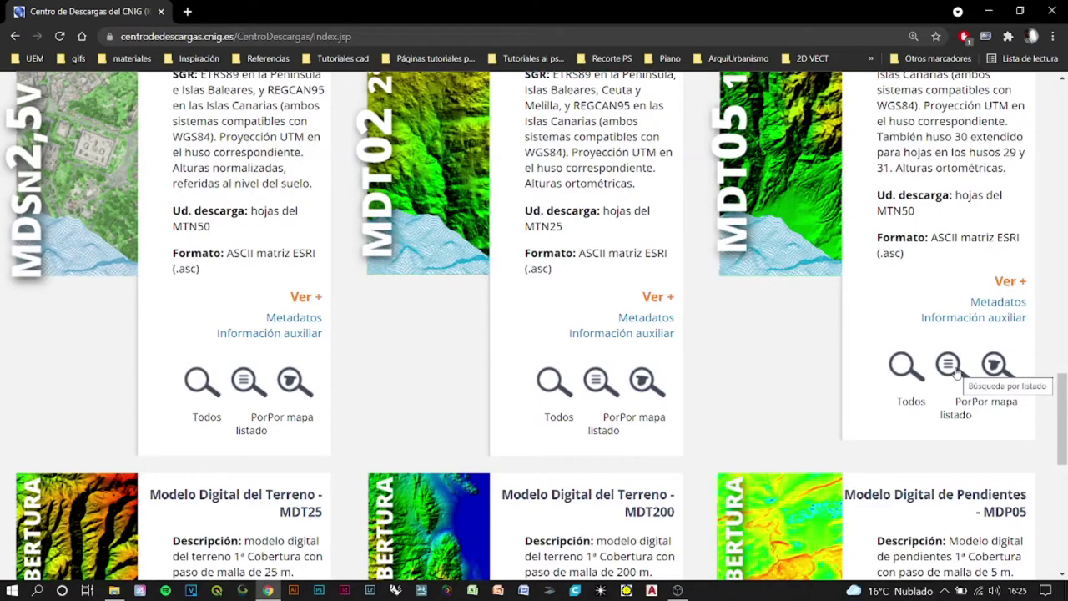
pyautogui.scroll(4, 949, 370)
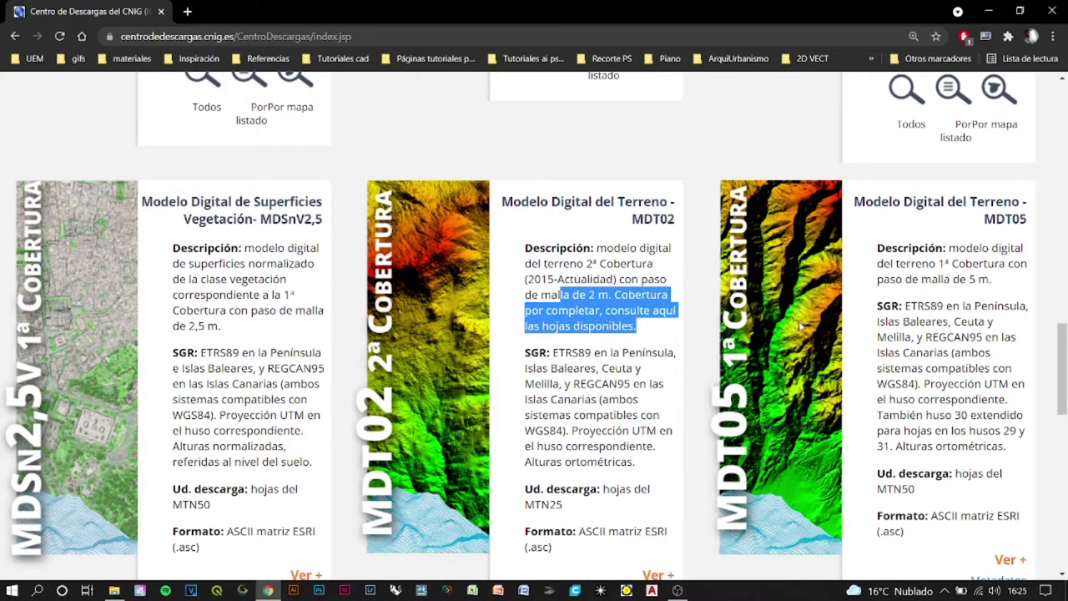
pyautogui.scroll(-2, 923, 365)
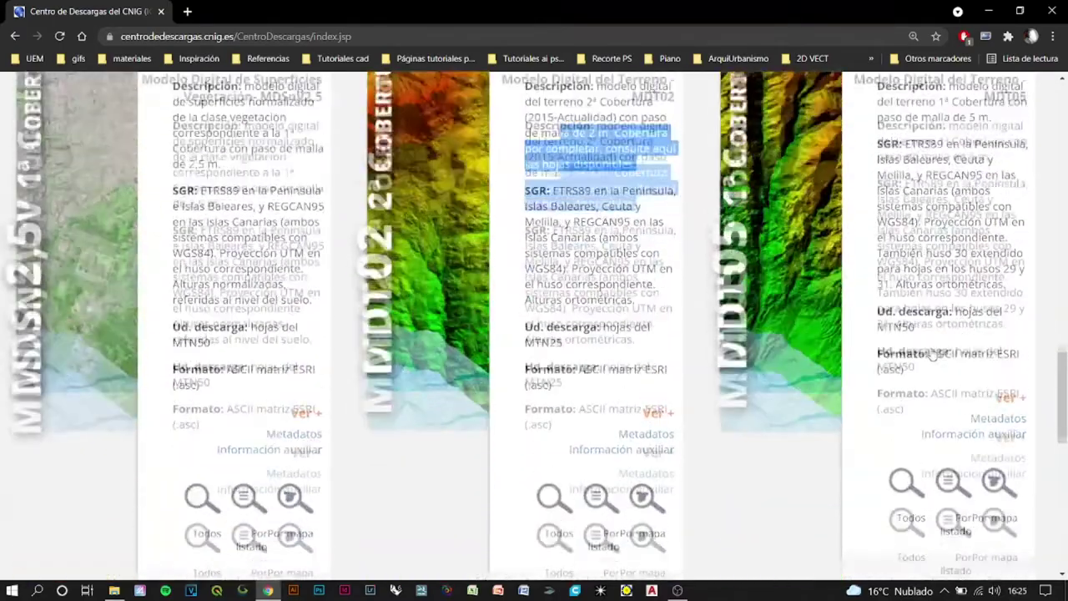
pyautogui.scroll(1, 923, 365)
pyautogui.scroll(-3, 950, 373)
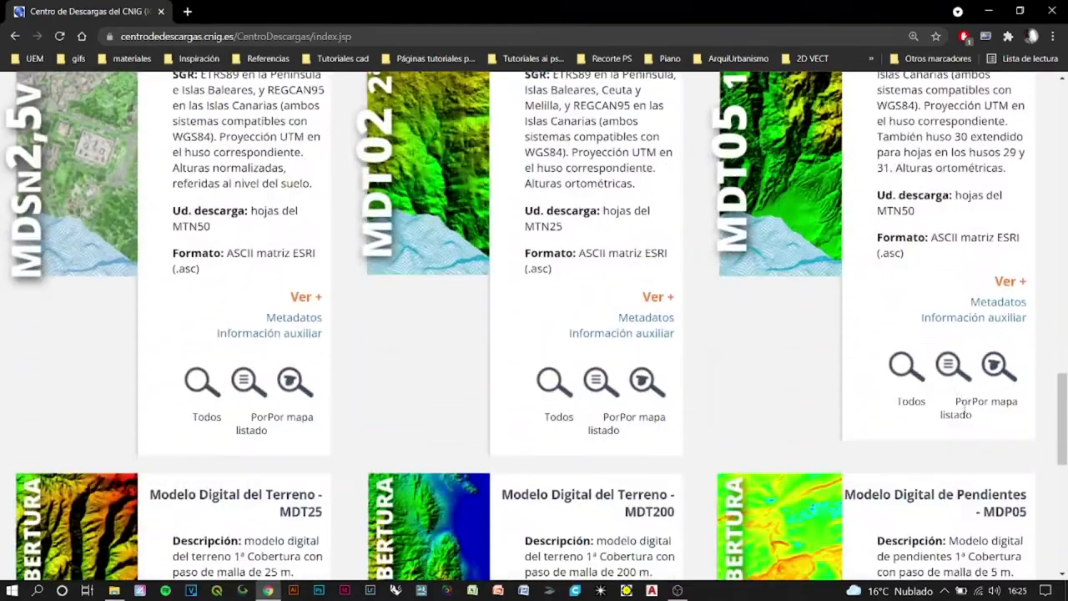
pyautogui.click(996, 367)
pyautogui.click(538, 372)
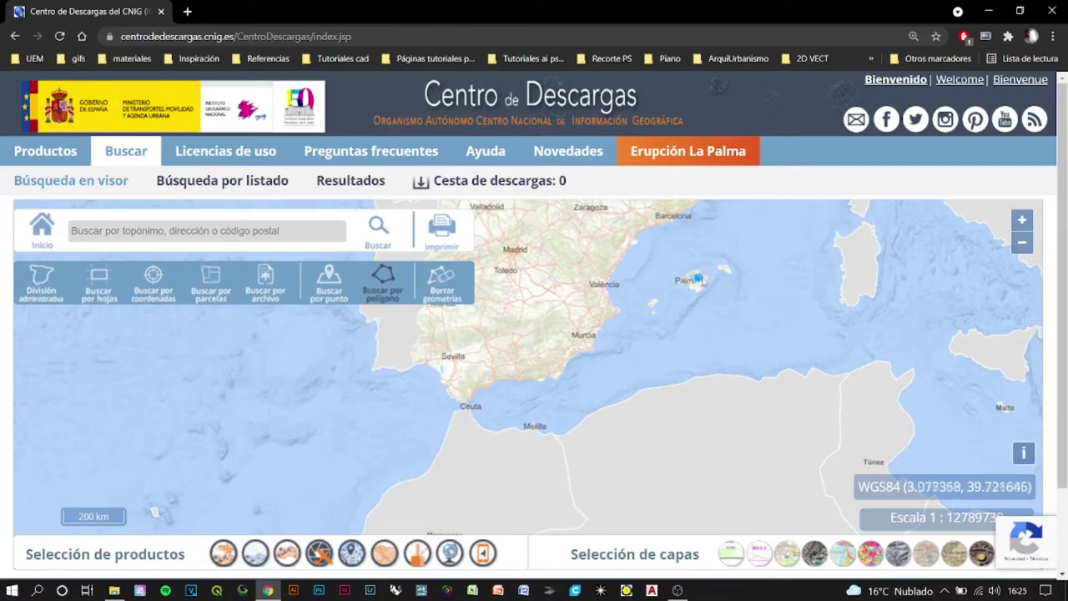
# Step: Search for MDT05 files by point, placing the point on Menorca's north coast near Cala Morell
pyautogui.scroll(2, 694, 281)
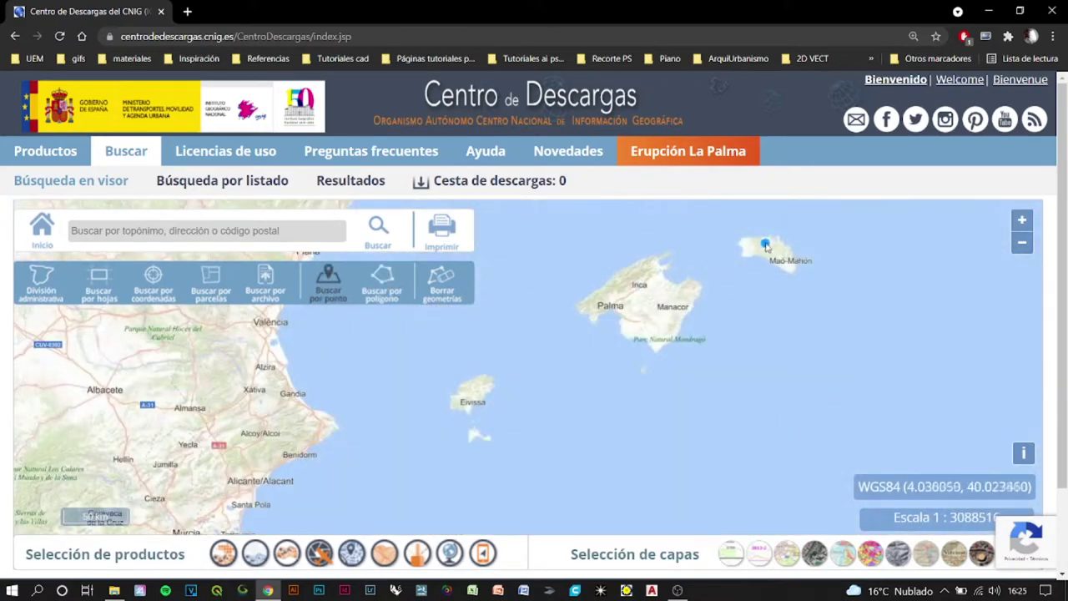
pyautogui.scroll(4, 776, 227)
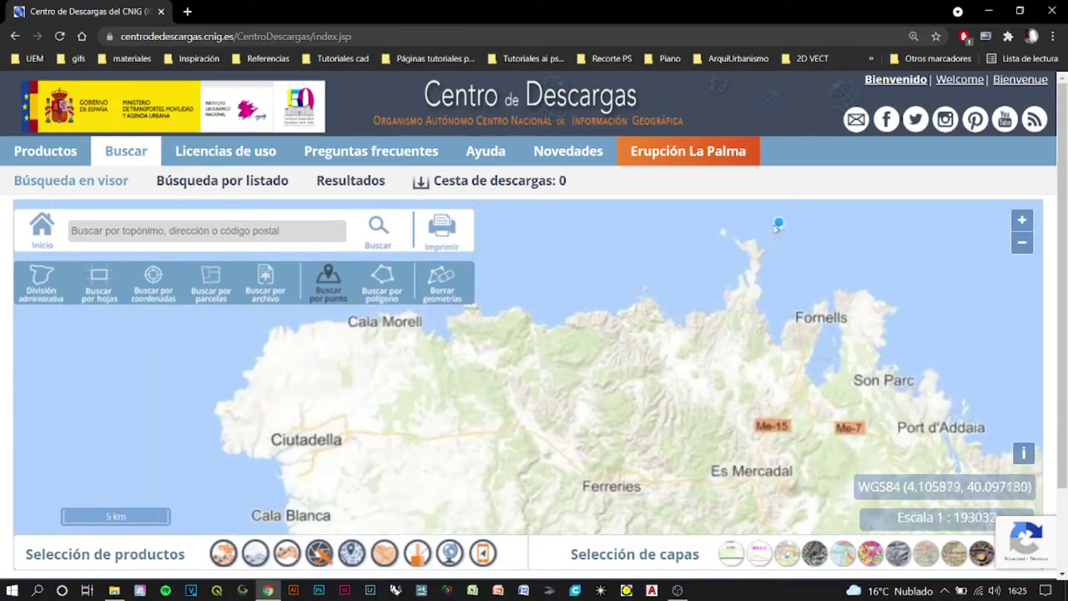
pyautogui.scroll(-1, 775, 381)
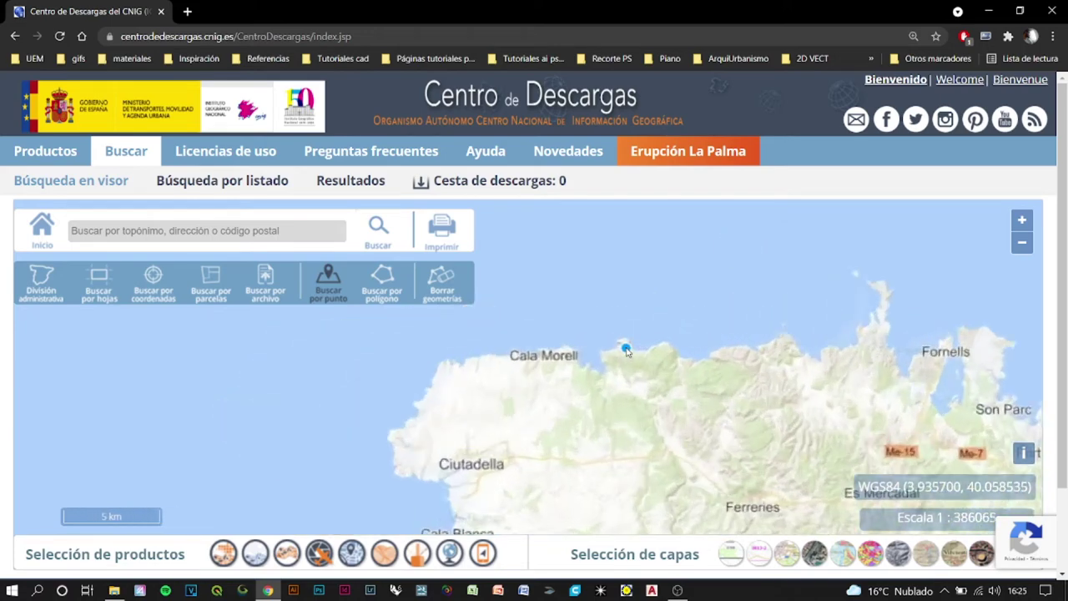
pyautogui.scroll(4, 627, 351)
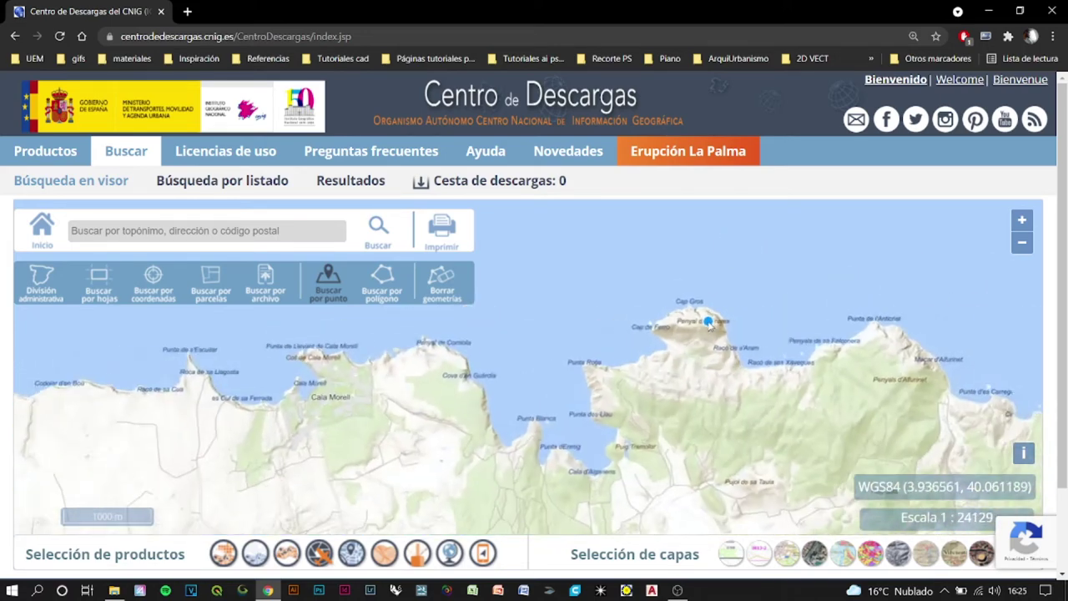
pyautogui.scroll(-1, 345, 352)
pyautogui.scroll(4, 346, 352)
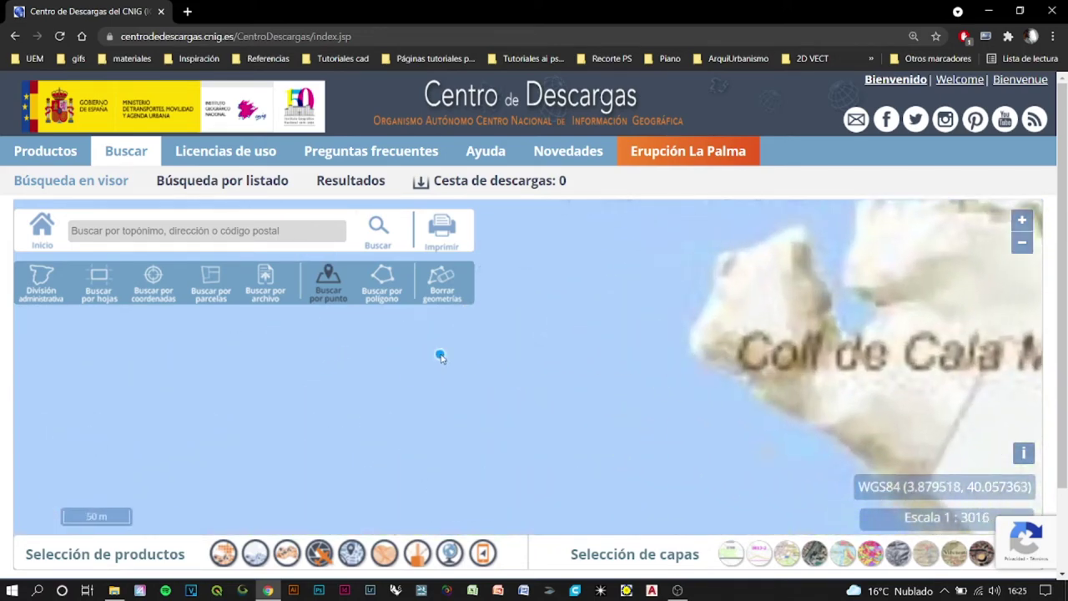
pyautogui.scroll(-2, 440, 357)
pyautogui.click(574, 359)
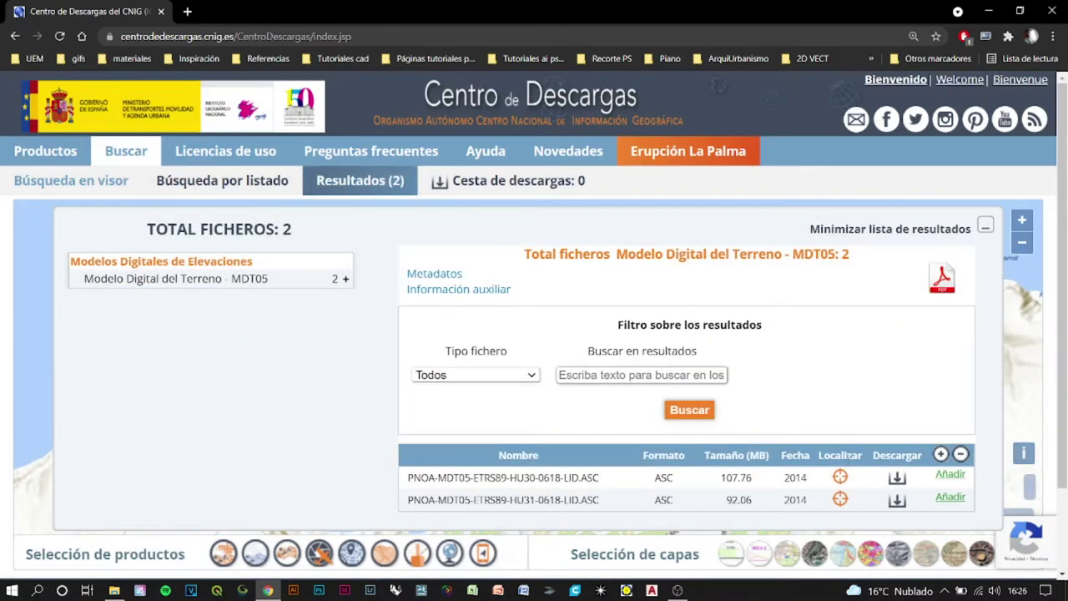
# Step: Locate the coverage of PNOA-MDT05-ETRS89-HU30-0618-LID.ASC on the map, then return to the results list
pyautogui.moveTo(480, 477); pyautogui.dragTo(580, 477)
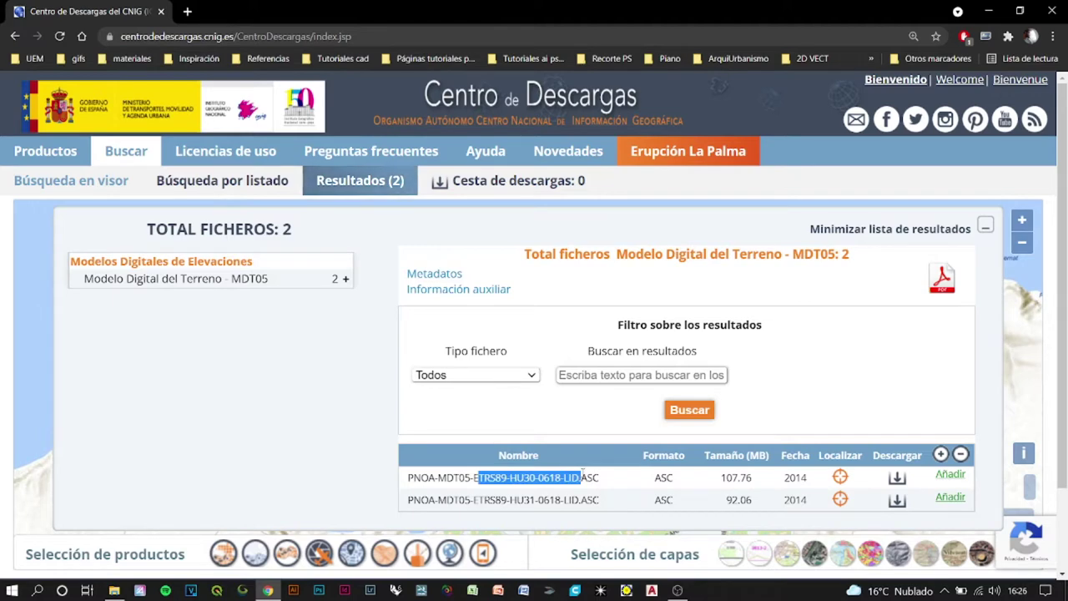
pyautogui.click(839, 478)
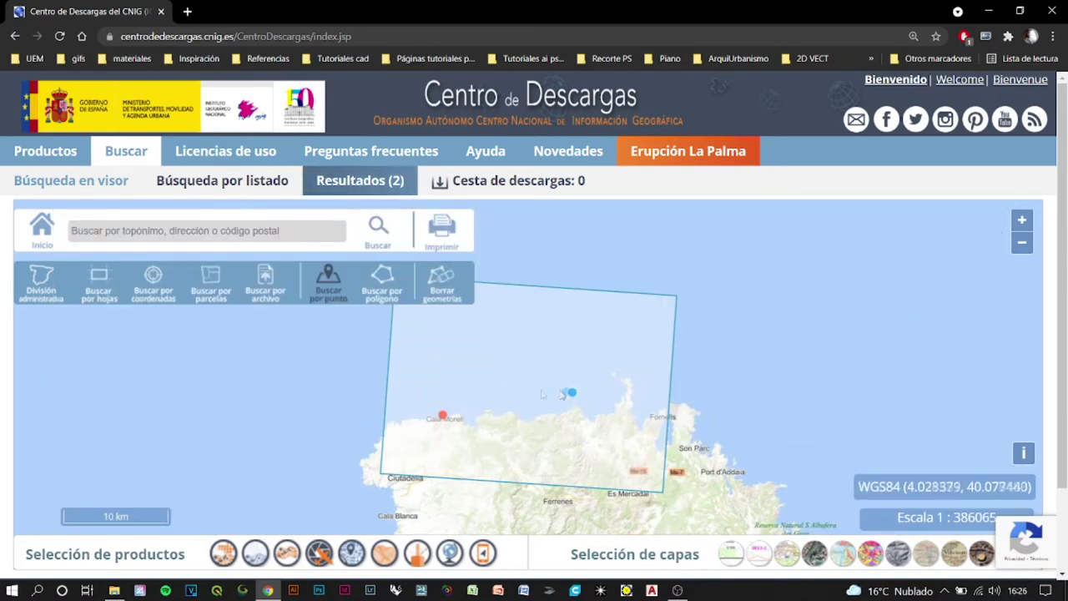
pyautogui.click(331, 297)
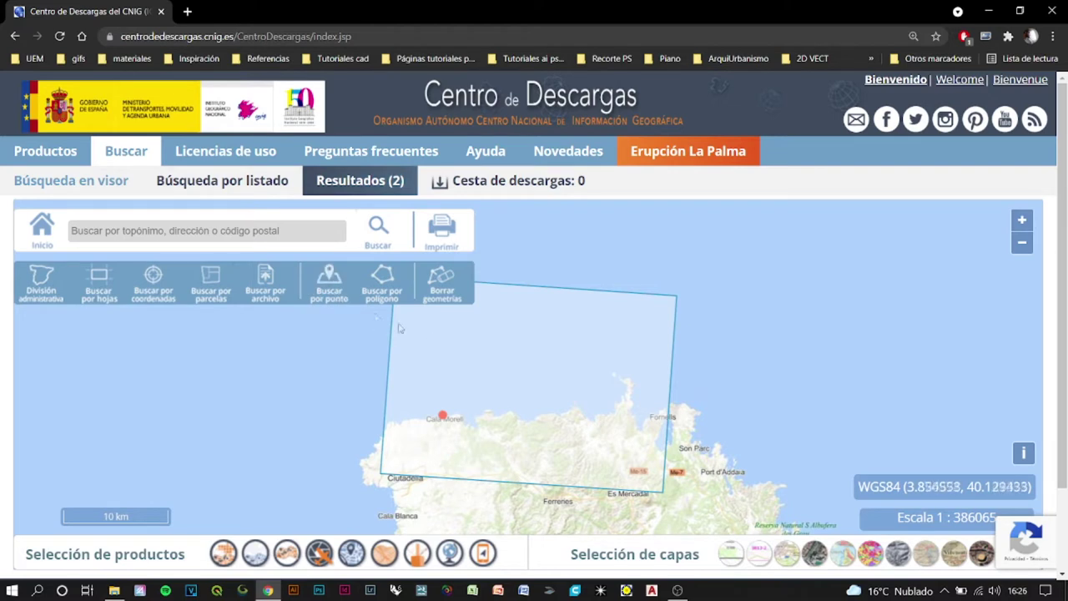
pyautogui.click(324, 288)
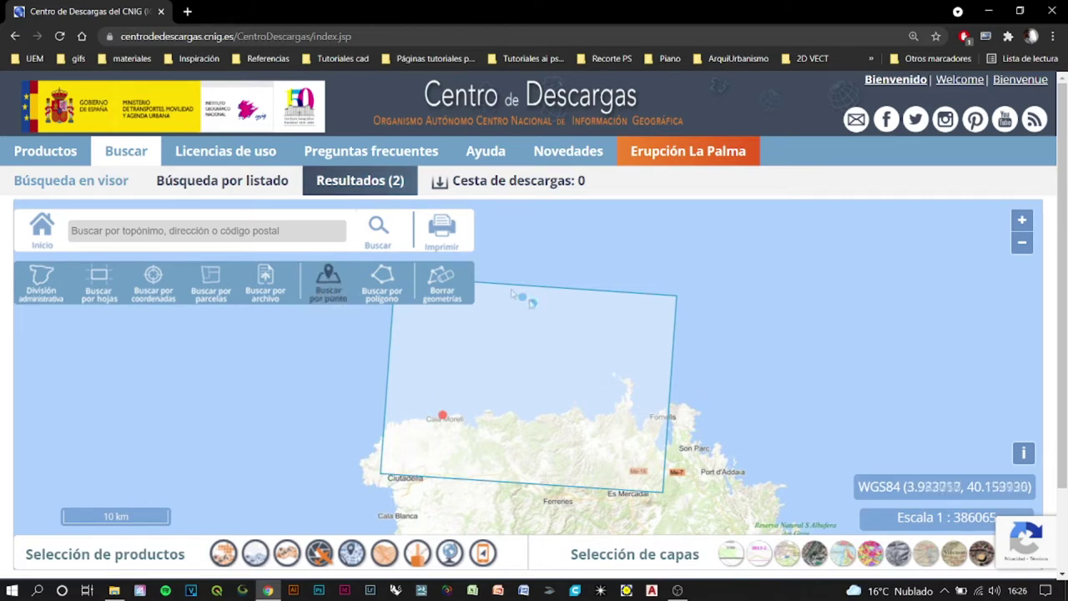
pyautogui.click(364, 182)
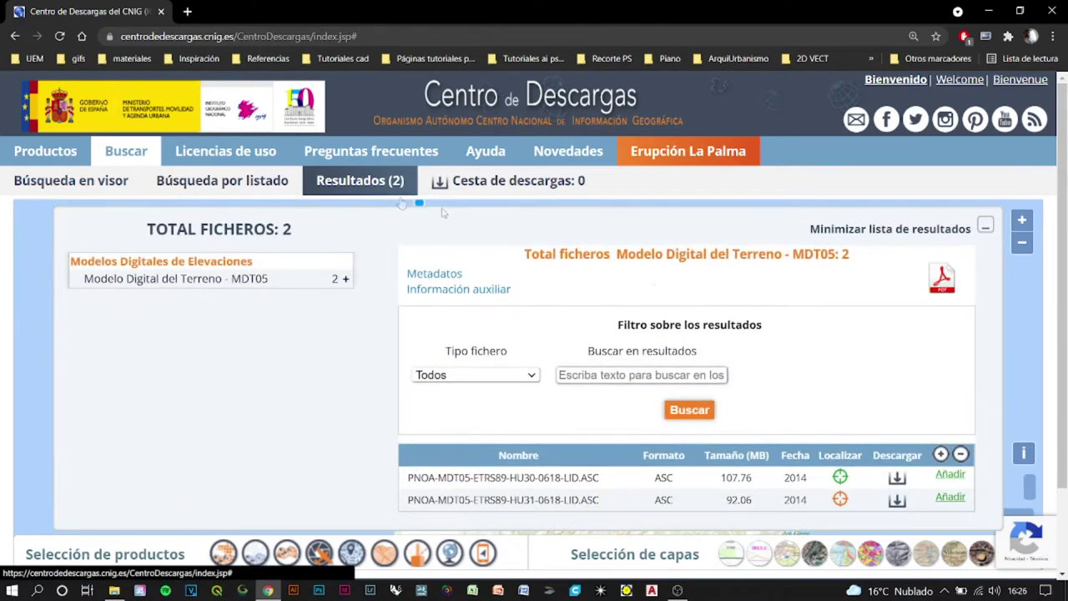
# Step: Locate the coverage of PNOA-MDT05-ETRS89-HU31-0618-LID.ASC on the map, check it around Cala Morell, and return to the results list
pyautogui.click(840, 477)
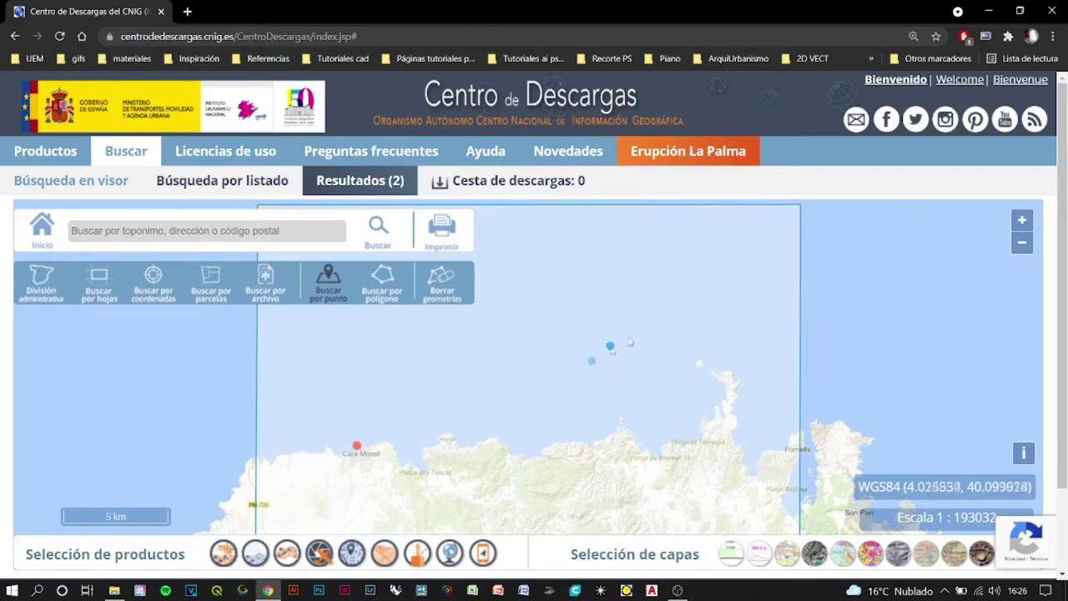
pyautogui.scroll(-2, 630, 338)
pyautogui.scroll(1, 565, 362)
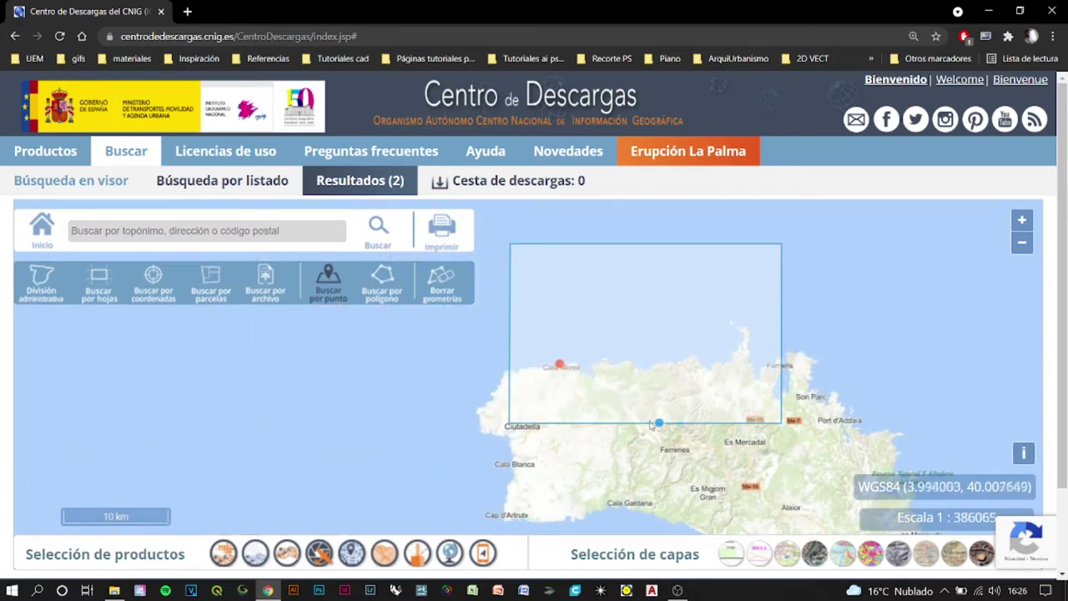
pyautogui.scroll(2, 547, 371)
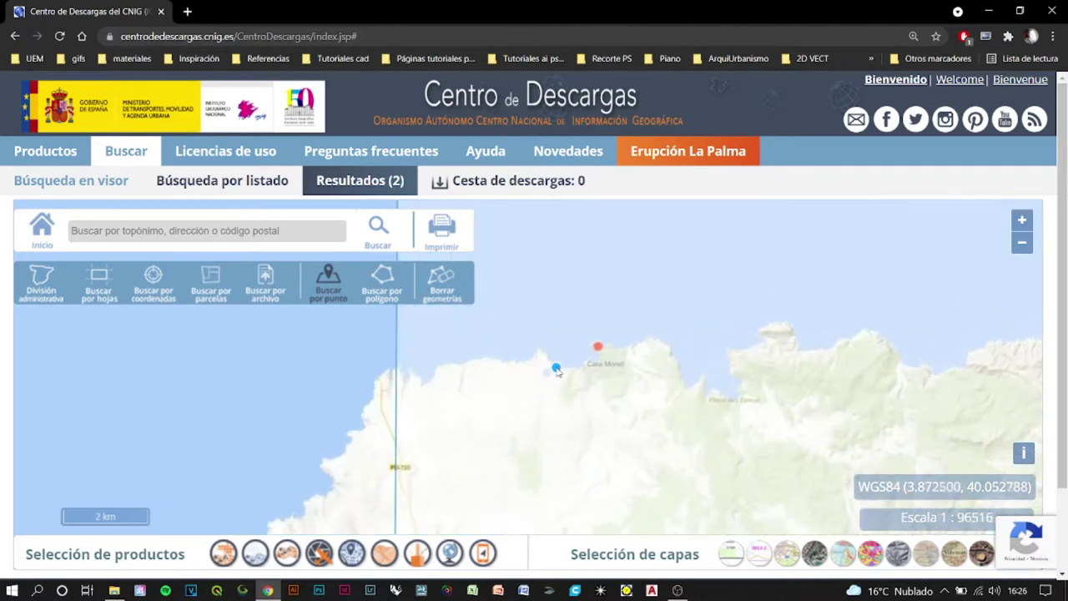
pyautogui.scroll(-1, 406, 412)
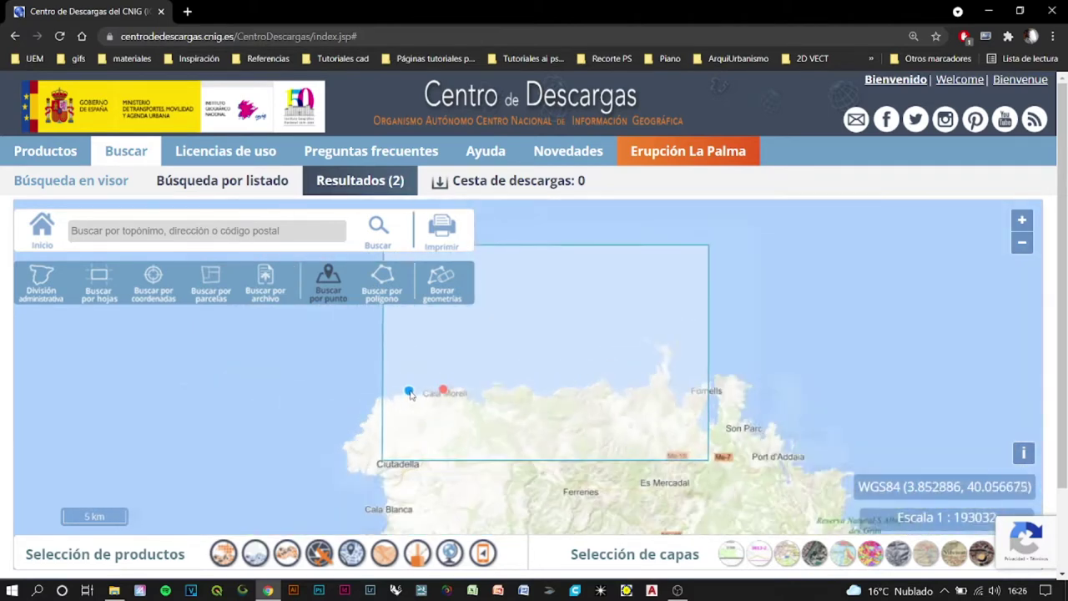
pyautogui.scroll(-2, 409, 395)
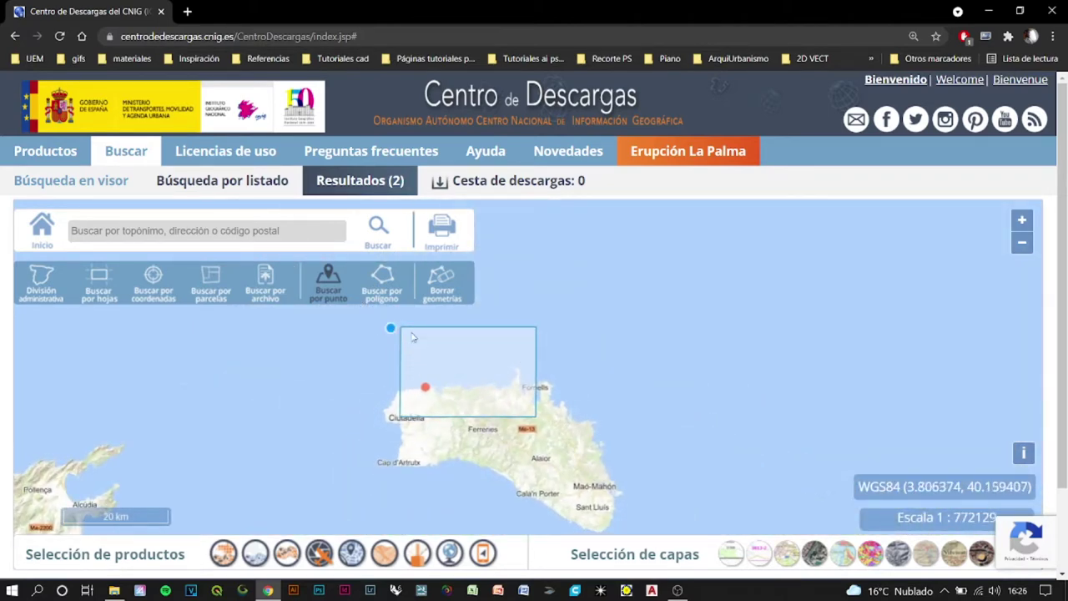
pyautogui.click(376, 190)
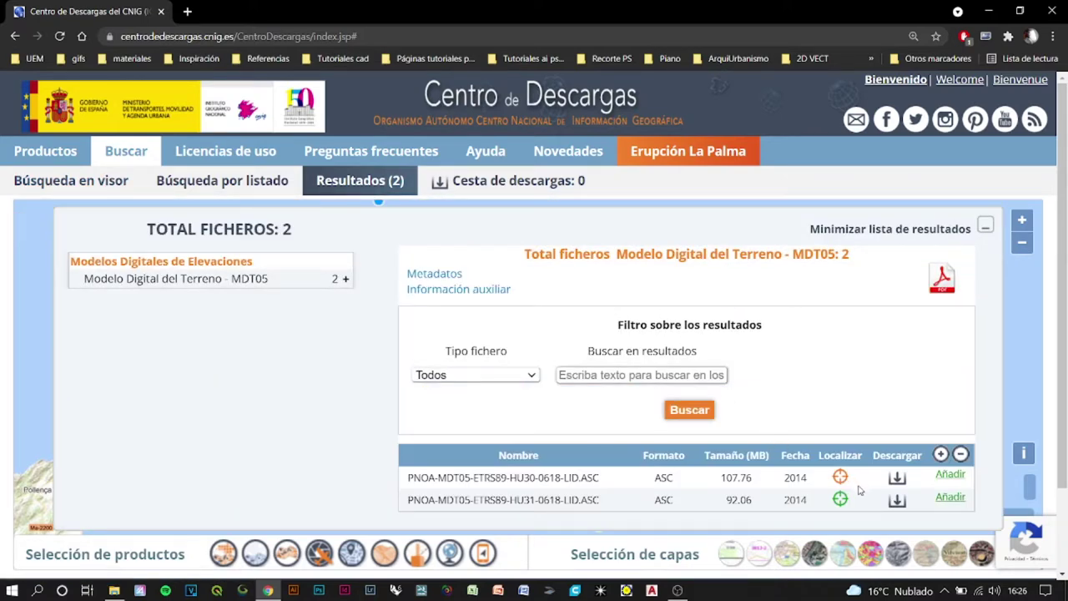
# Step: Compare the map coverage of the HU30 and HU31 files, examine the Cala Morell headland closely, and return to the results list
pyautogui.click(840, 477)
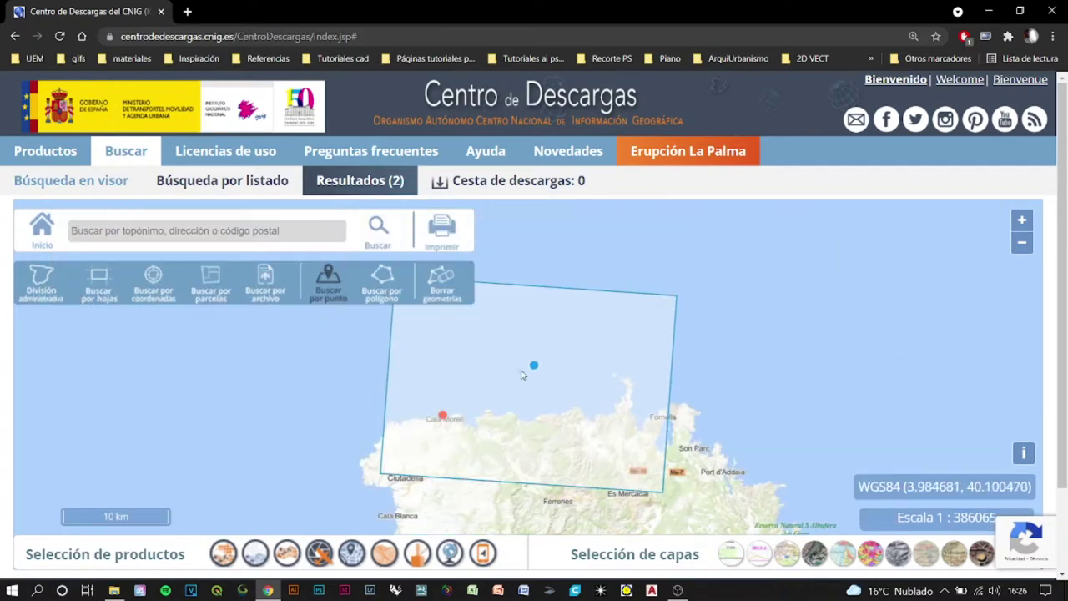
pyautogui.click(377, 188)
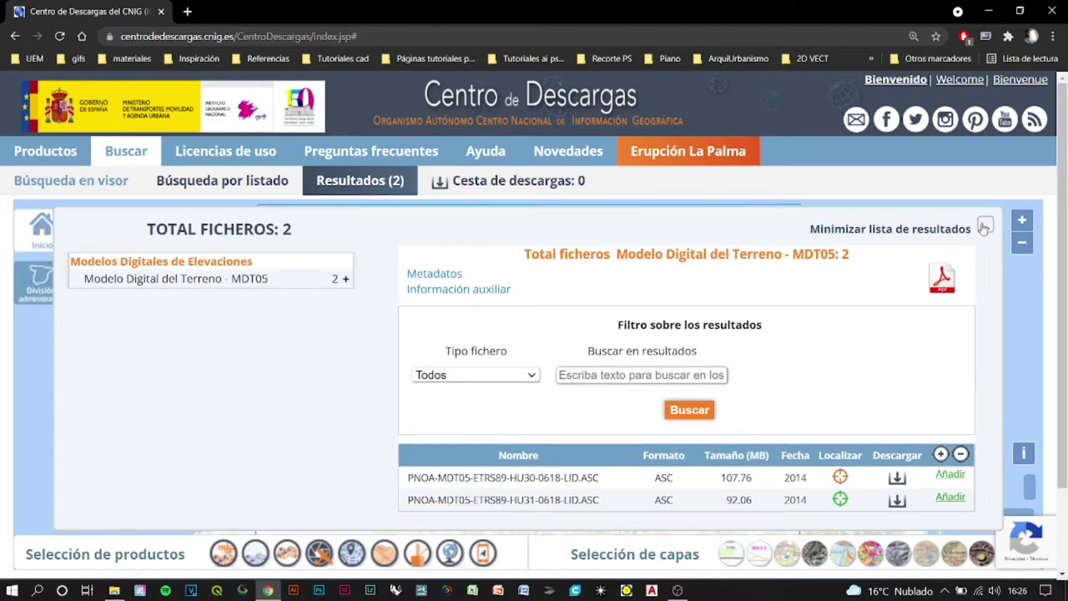
pyautogui.click(839, 499)
pyautogui.scroll(-3, 556, 411)
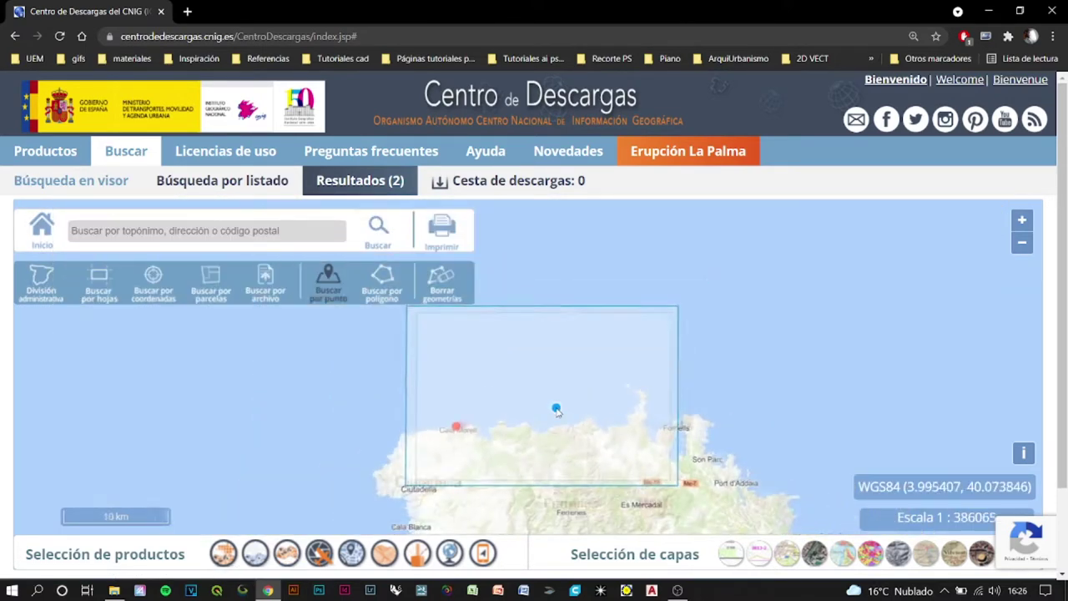
pyautogui.scroll(2, 526, 426)
pyautogui.scroll(1, 526, 426)
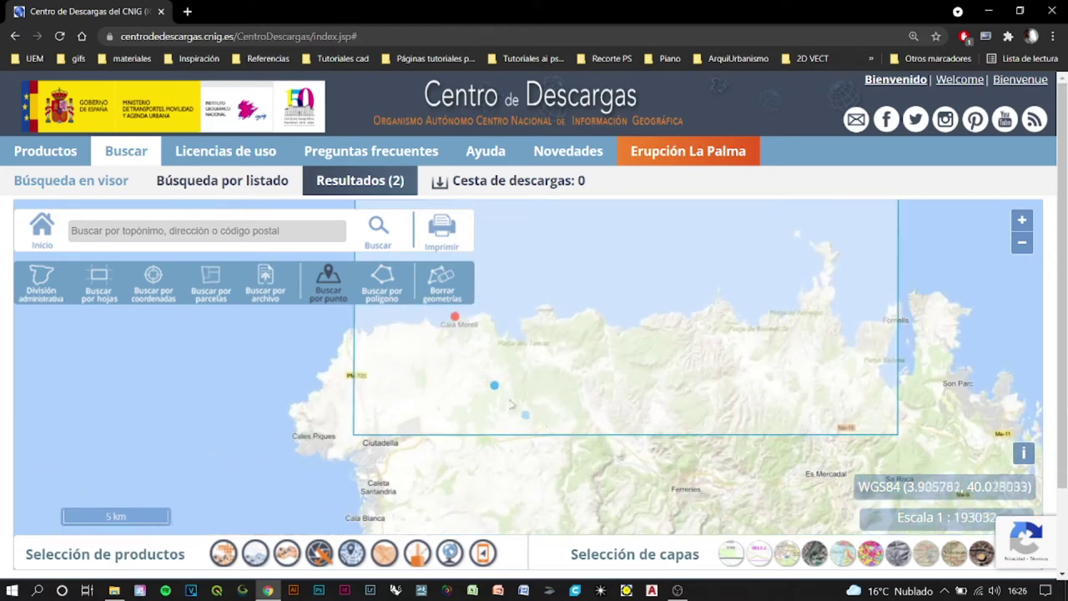
pyautogui.moveTo(527, 426); pyautogui.dragTo(628, 384)
pyautogui.scroll(5, 627, 384)
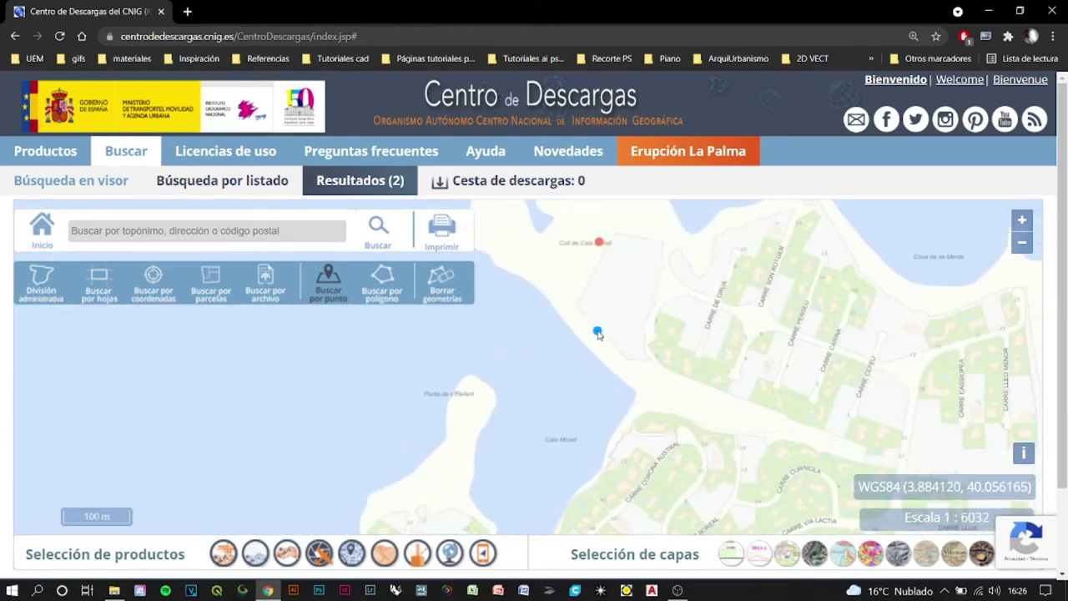
pyautogui.scroll(-1, 597, 332)
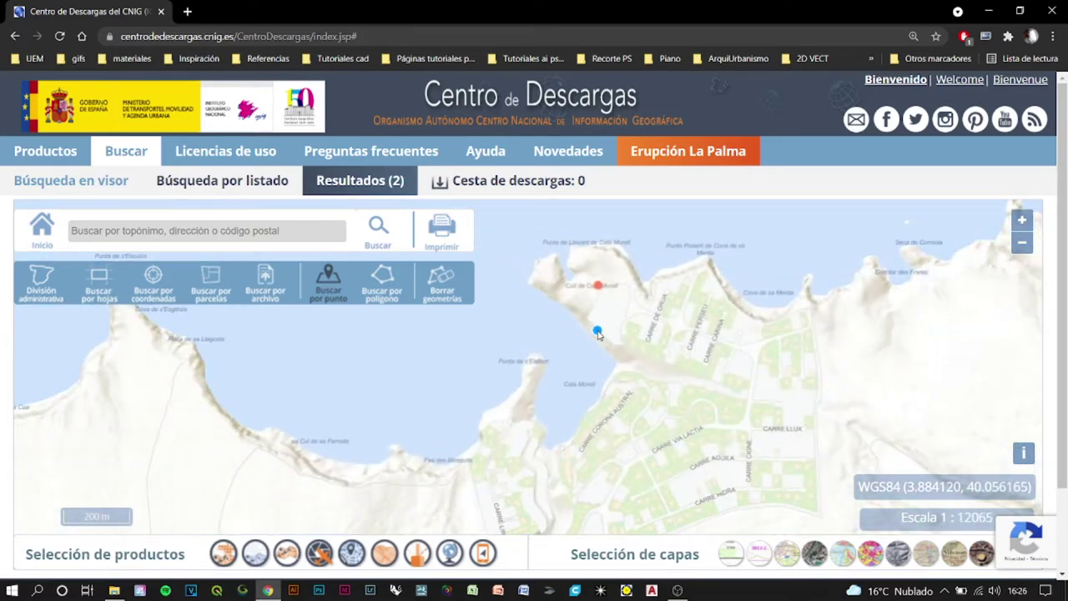
pyautogui.scroll(-1, 597, 333)
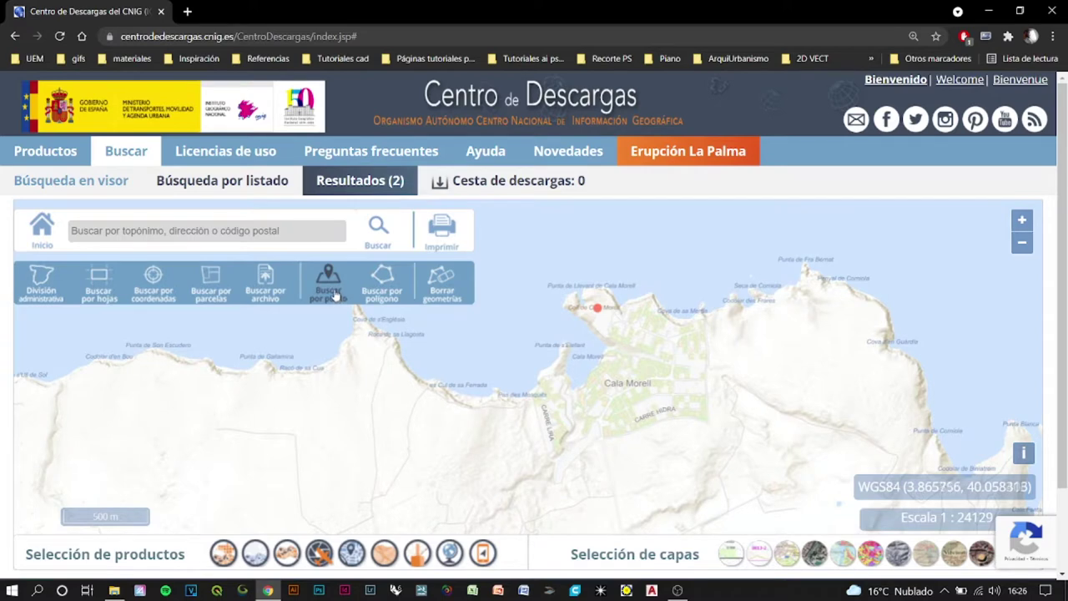
pyautogui.click(362, 182)
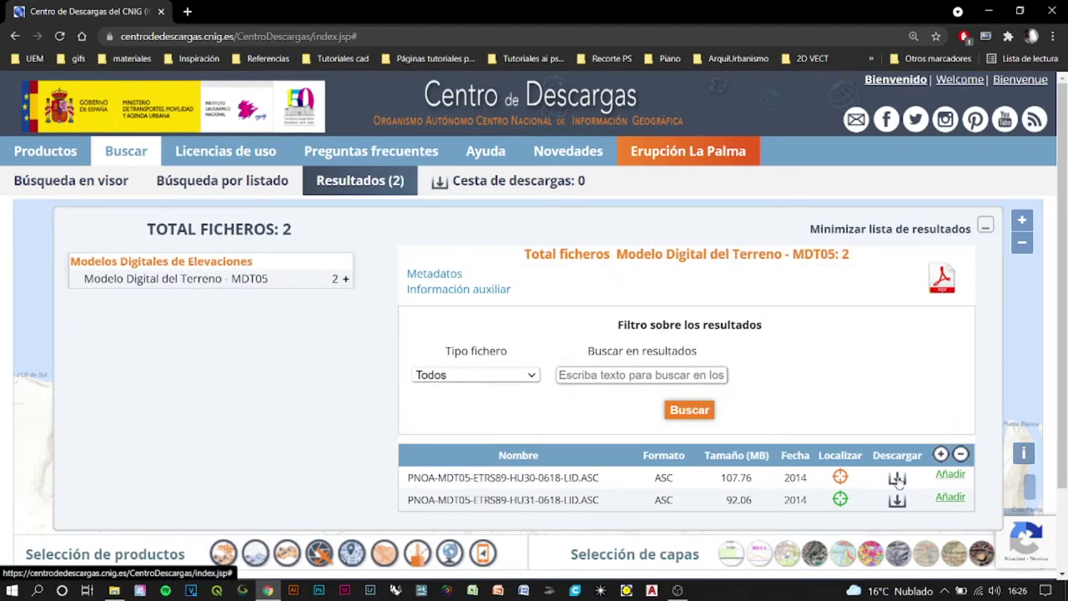
# Step: Locate the HU30 sheet and the HU31 sheet on the map once more, returning to the results list
pyautogui.click(840, 477)
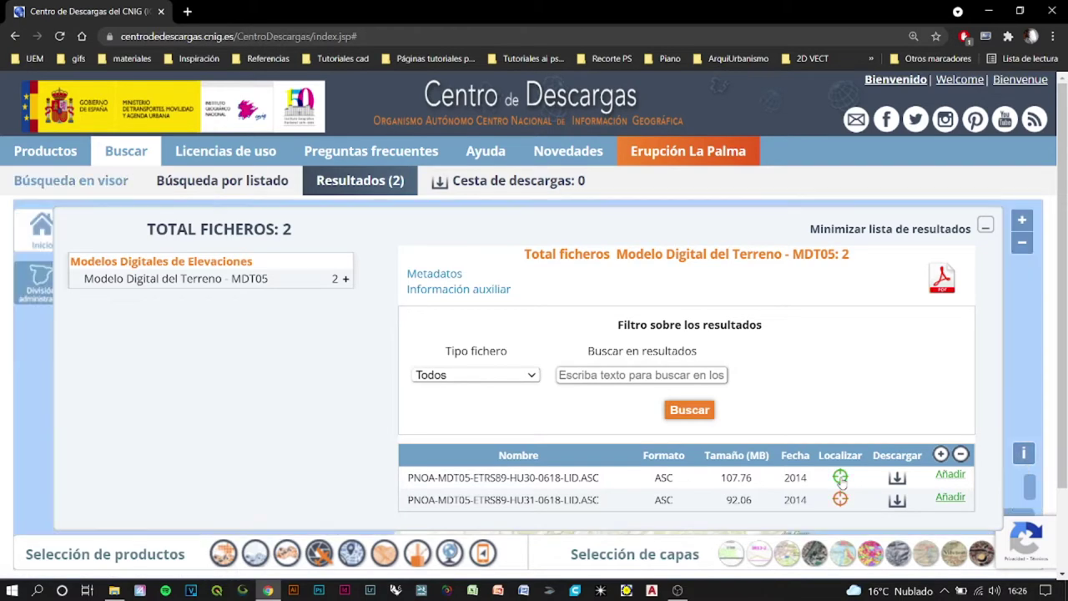
pyautogui.click(985, 226)
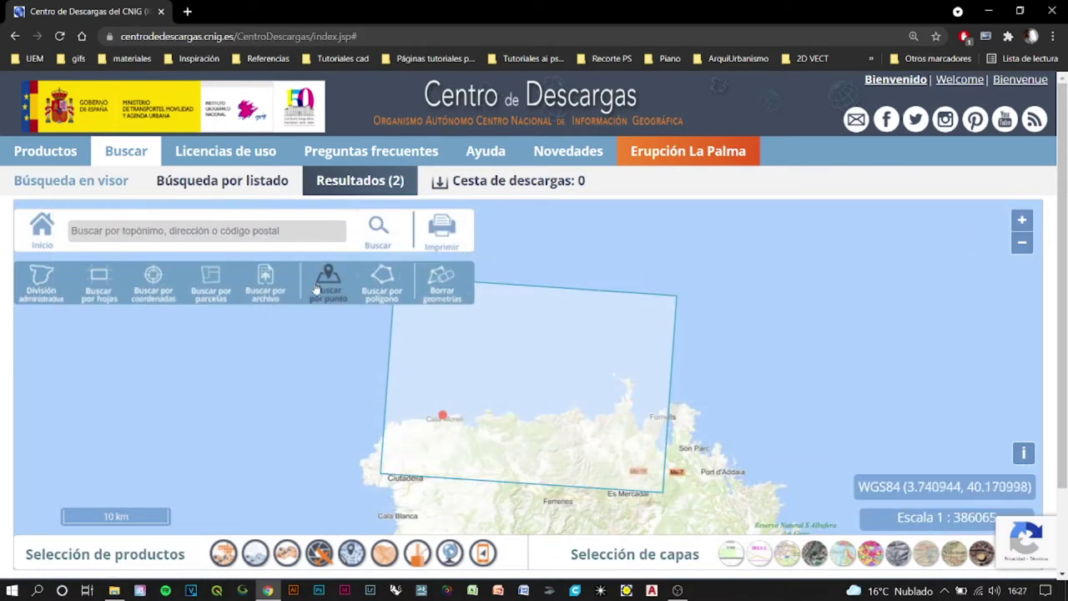
pyautogui.click(357, 190)
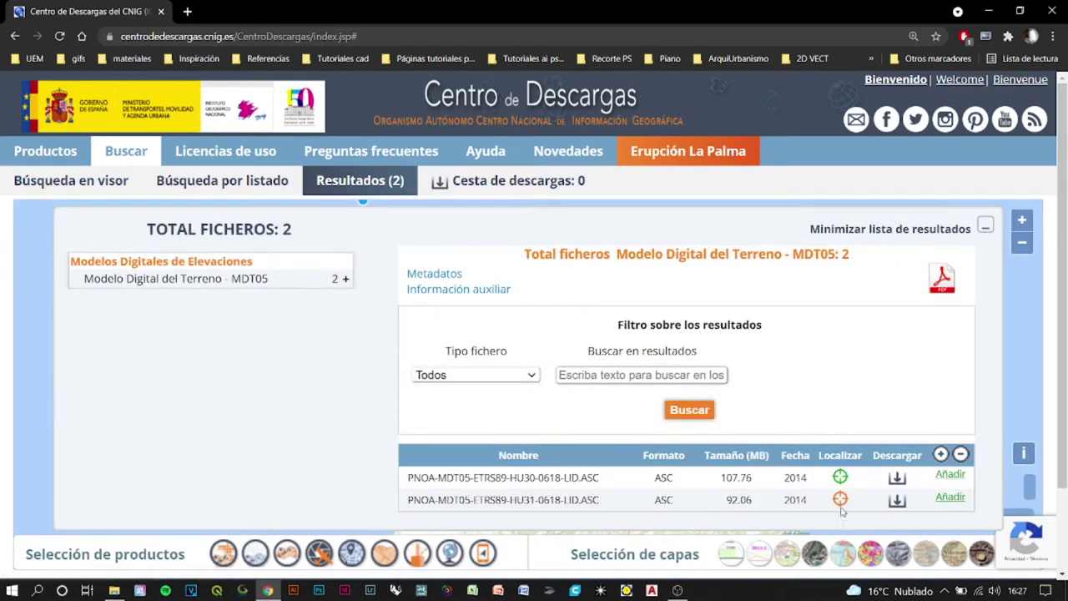
pyautogui.click(840, 500)
pyautogui.click(984, 227)
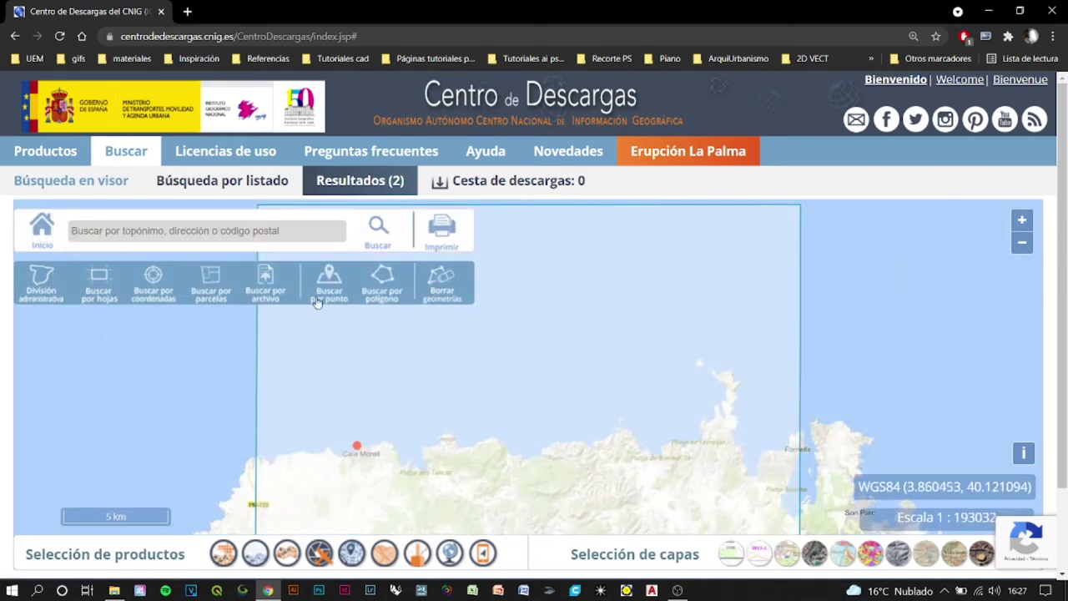
pyautogui.click(398, 182)
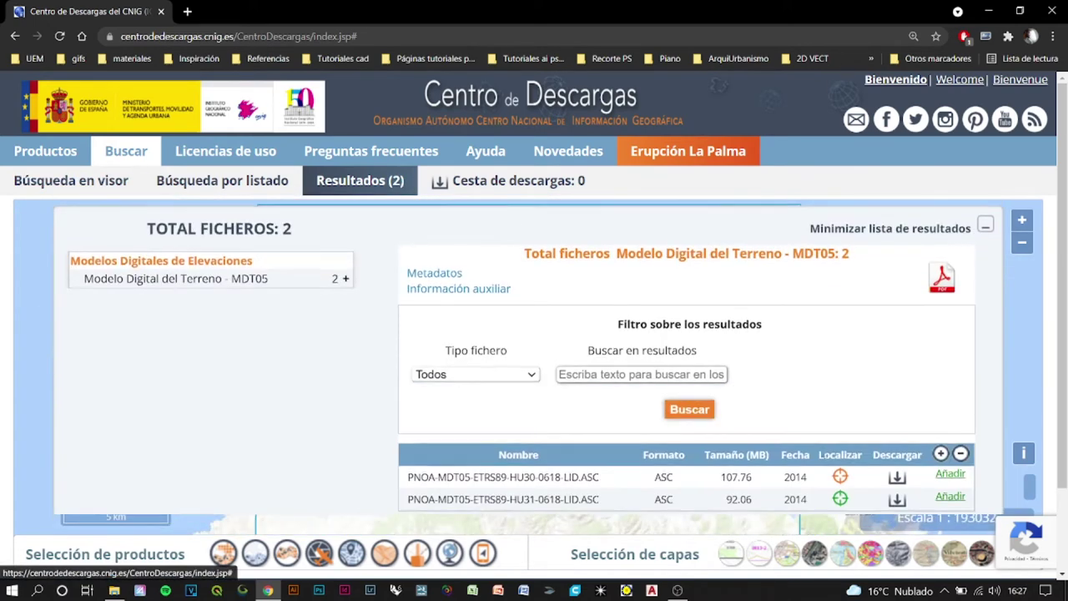
# Step: Download PNOA-MDT05-ETRS89-HU31-0618-LID.ASC to the desktop, accepting the usage licence, and close the browser
pyautogui.click(897, 501)
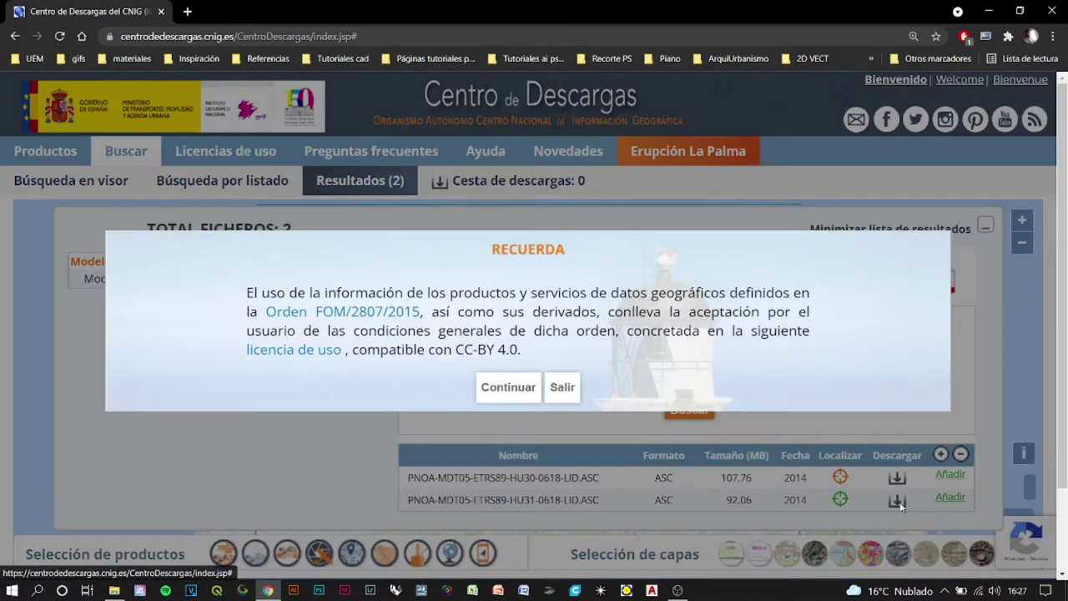
pyautogui.click(506, 388)
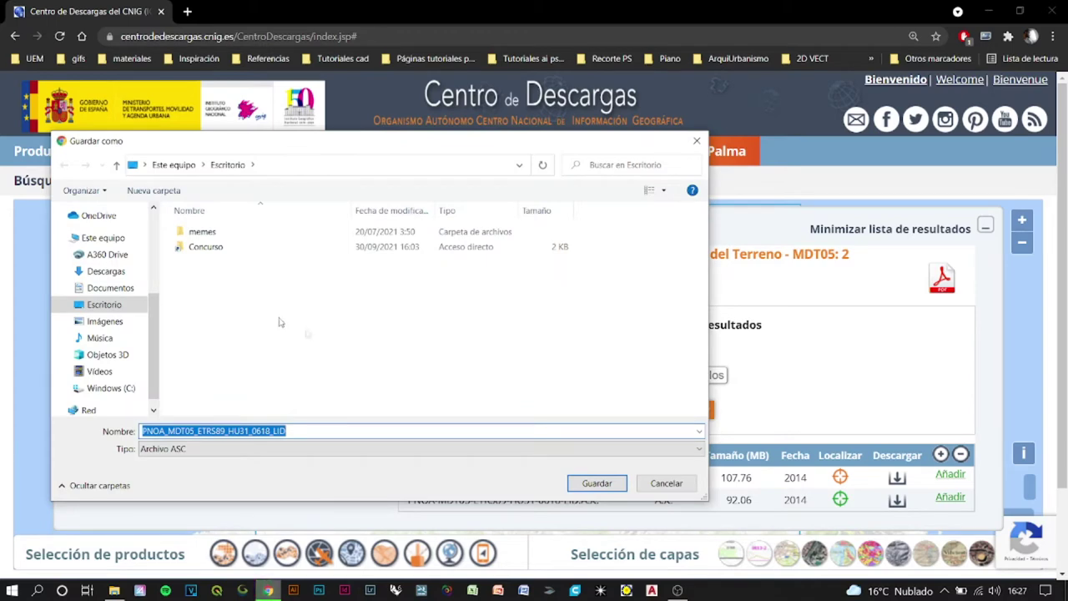
pyautogui.click(595, 484)
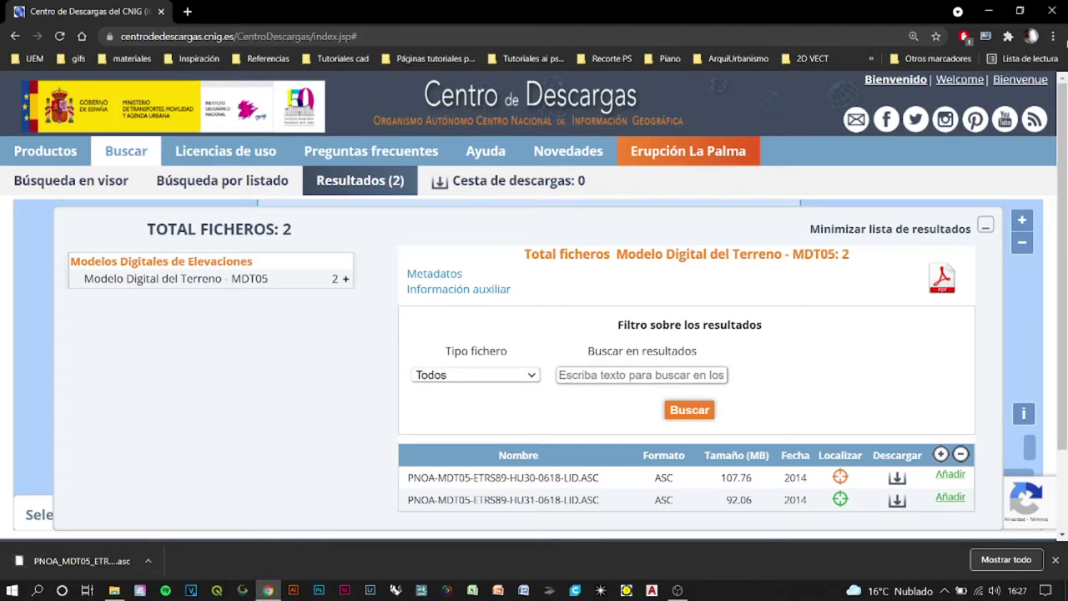
pyautogui.click(1051, 11)
pyautogui.click(46, 116)
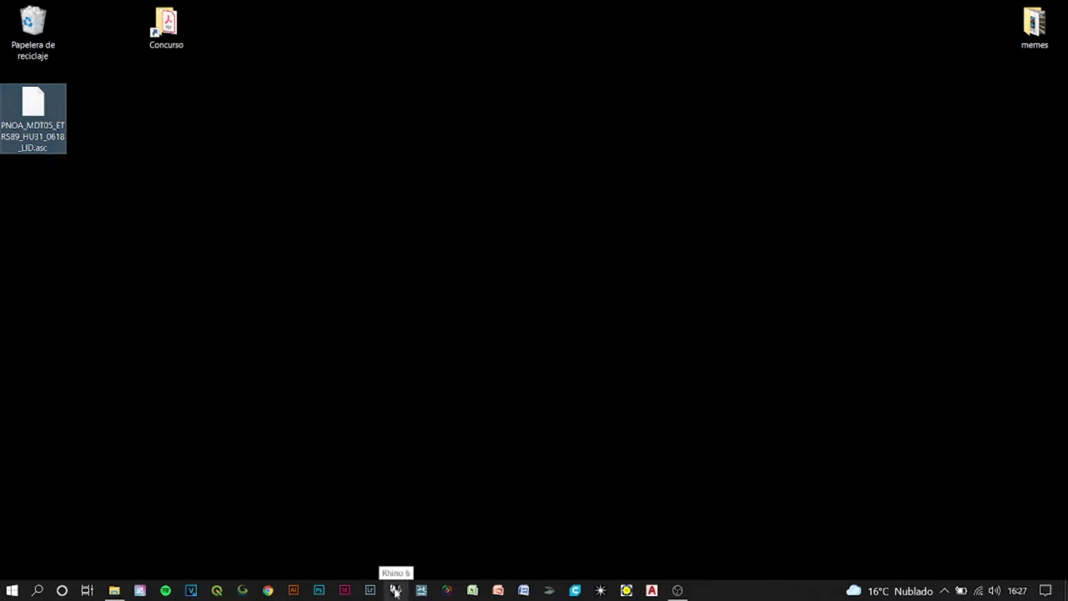
# Step: Switch to Global Mapper and load PNOA_MDT05_ETRS89_HU31_0618_LID.asc from the desktop, accepting the UTM zone 30, NAD83 projection in metres
pyautogui.click(243, 590)
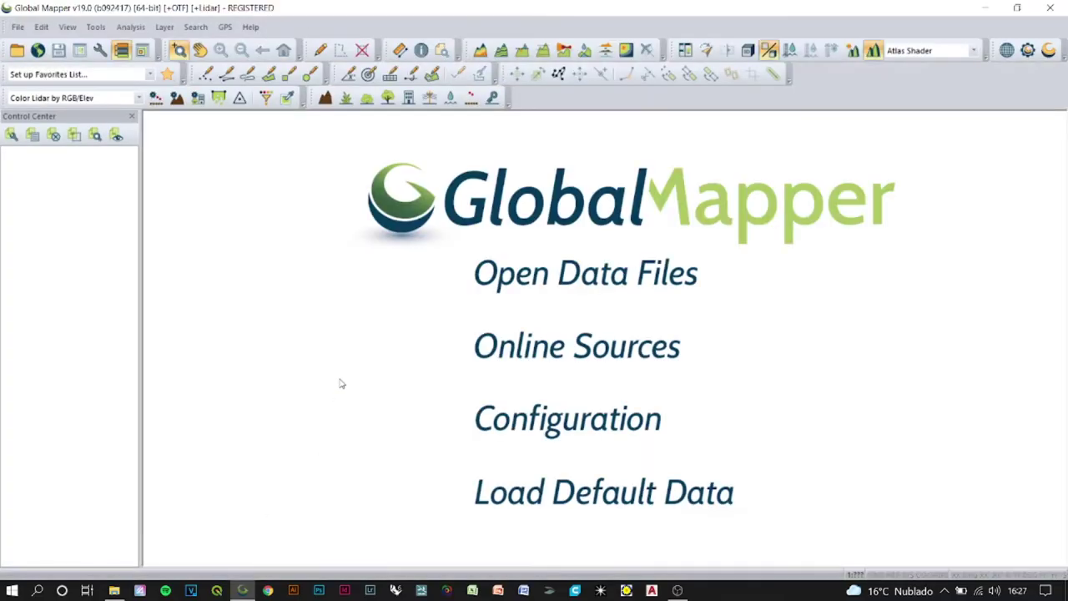
pyautogui.click(114, 590)
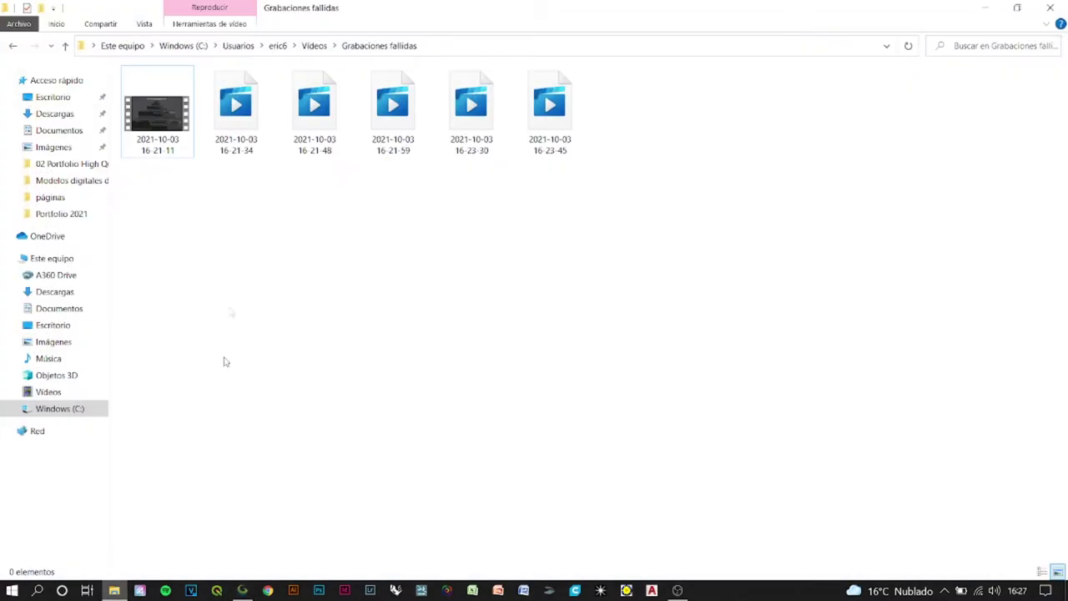
pyautogui.click(52, 96)
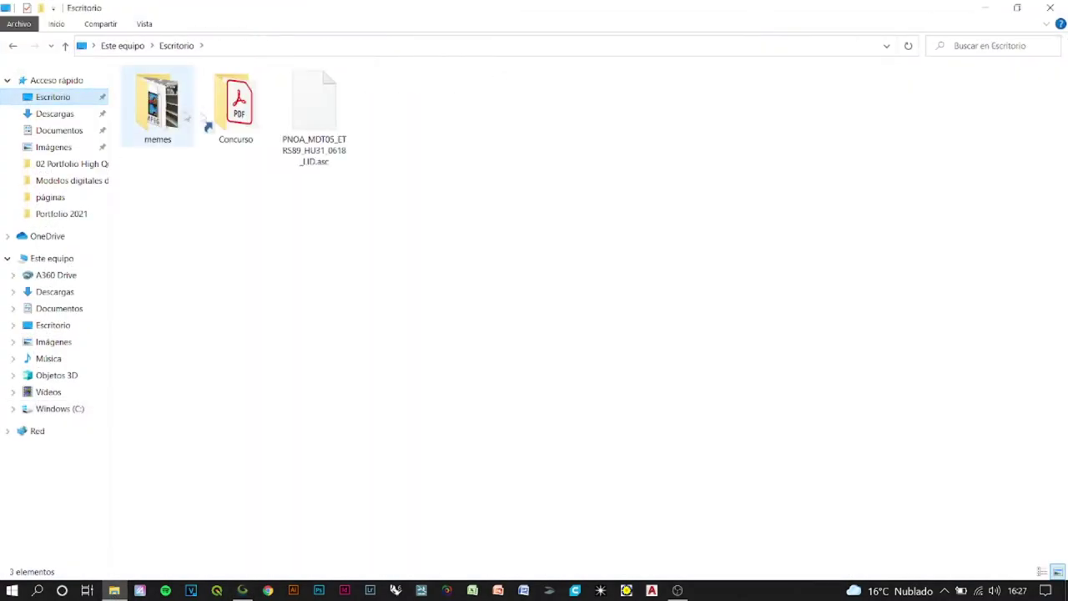
pyautogui.click(313, 112)
pyautogui.moveTo(325, 115); pyautogui.dragTo(391, 310)
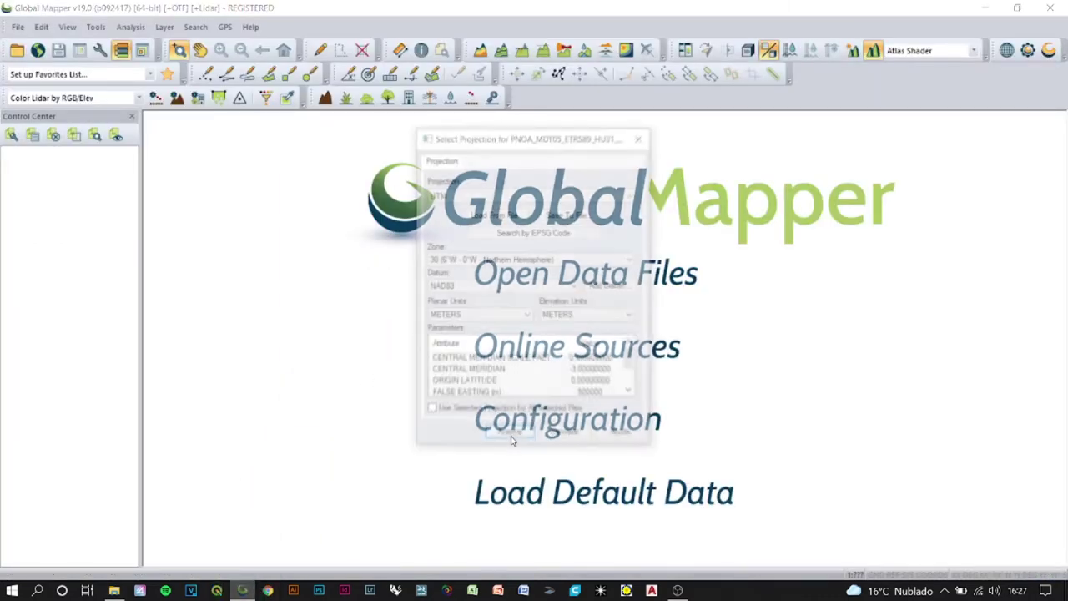
pyautogui.click(511, 436)
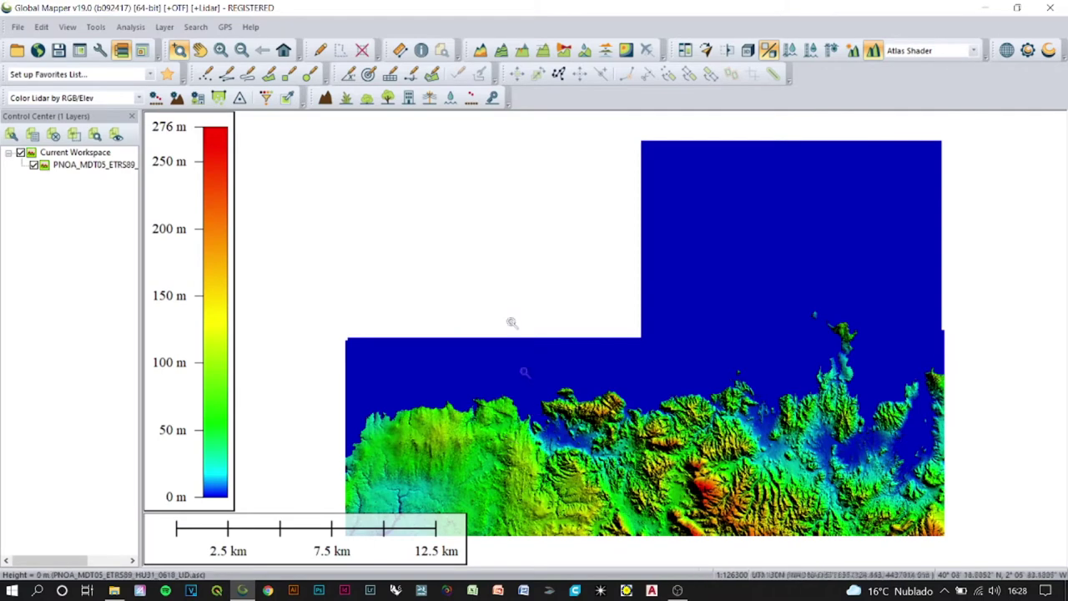
# Step: Examine the loaded terrain model along the coast, locating the Cala Morell headland and inlet
pyautogui.scroll(-1, 487, 288)
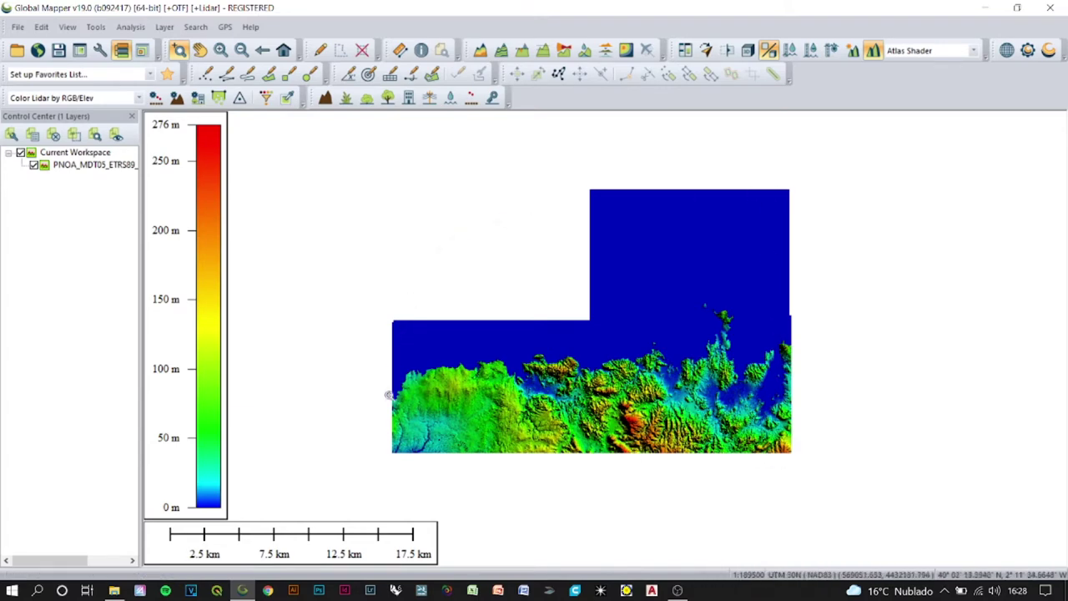
pyautogui.scroll(2, 519, 389)
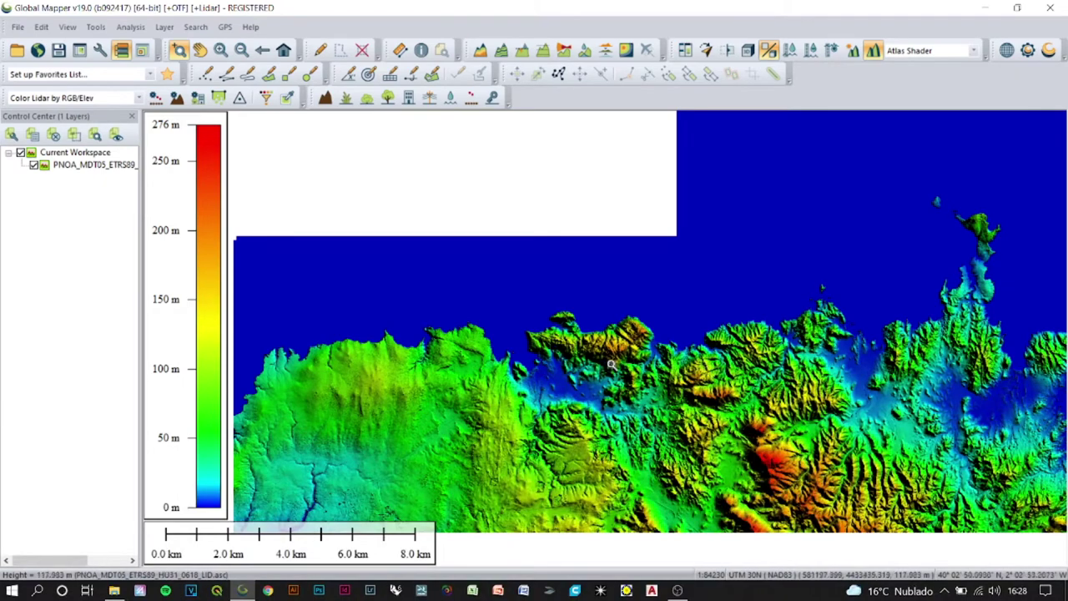
pyautogui.scroll(1, 526, 348)
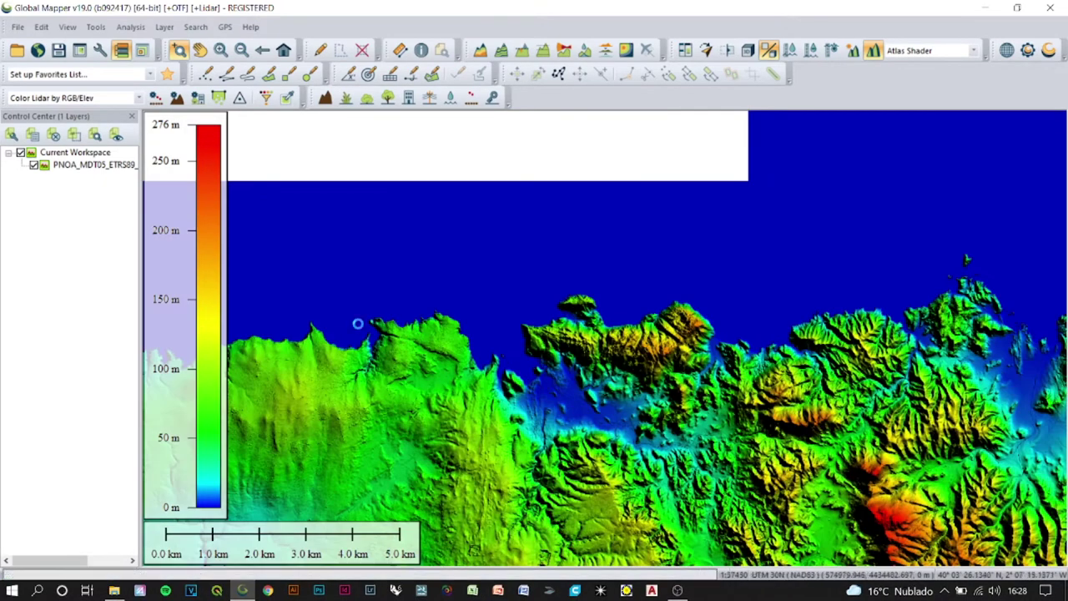
pyautogui.scroll(2, 367, 322)
pyautogui.scroll(1, 391, 322)
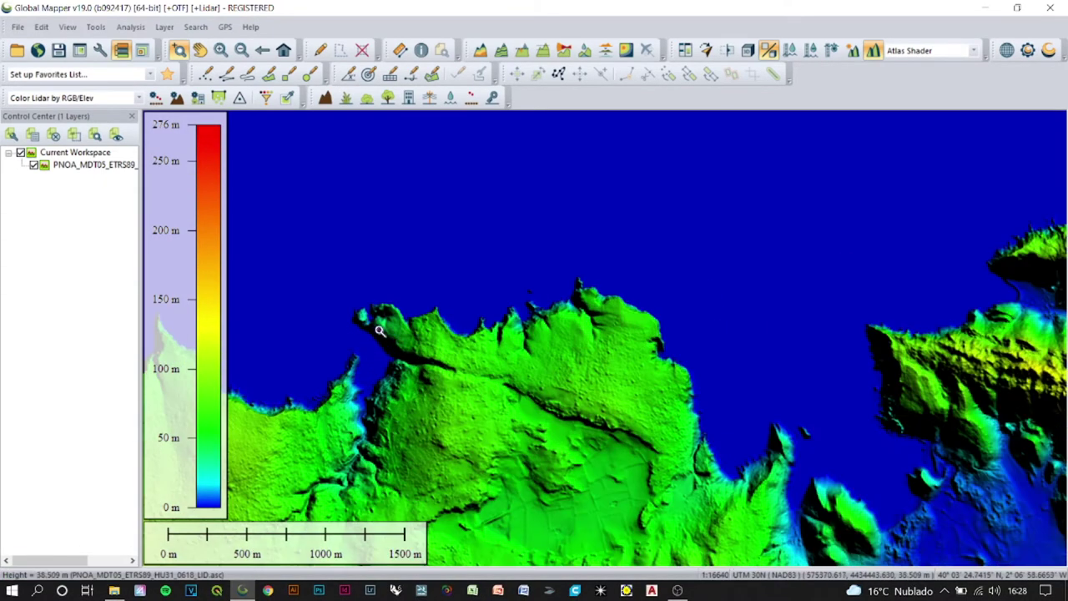
pyautogui.scroll(-2, 634, 328)
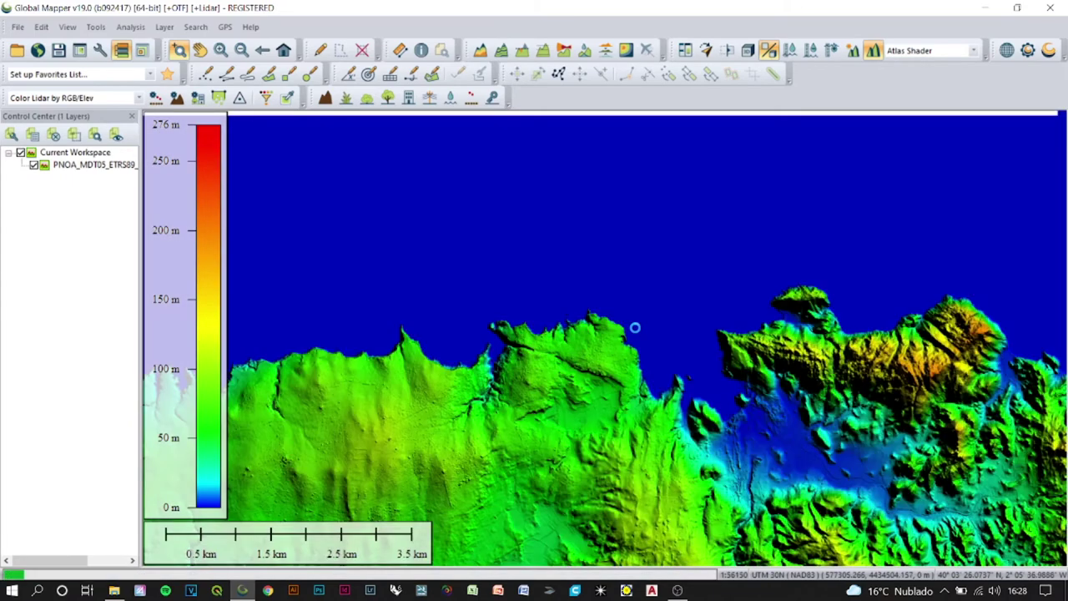
pyautogui.scroll(-1, 634, 329)
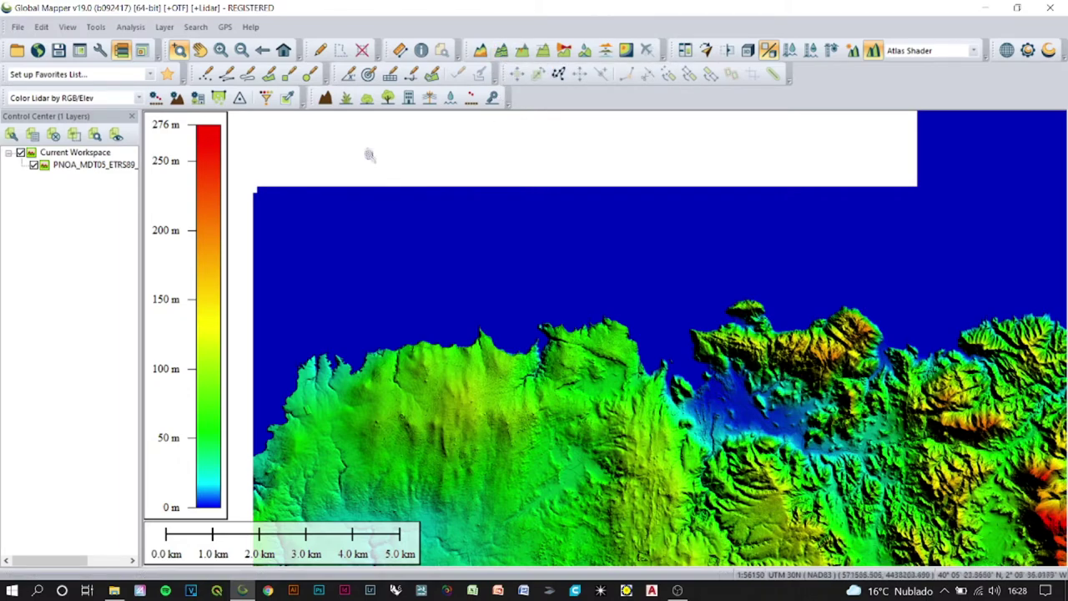
pyautogui.click(289, 74)
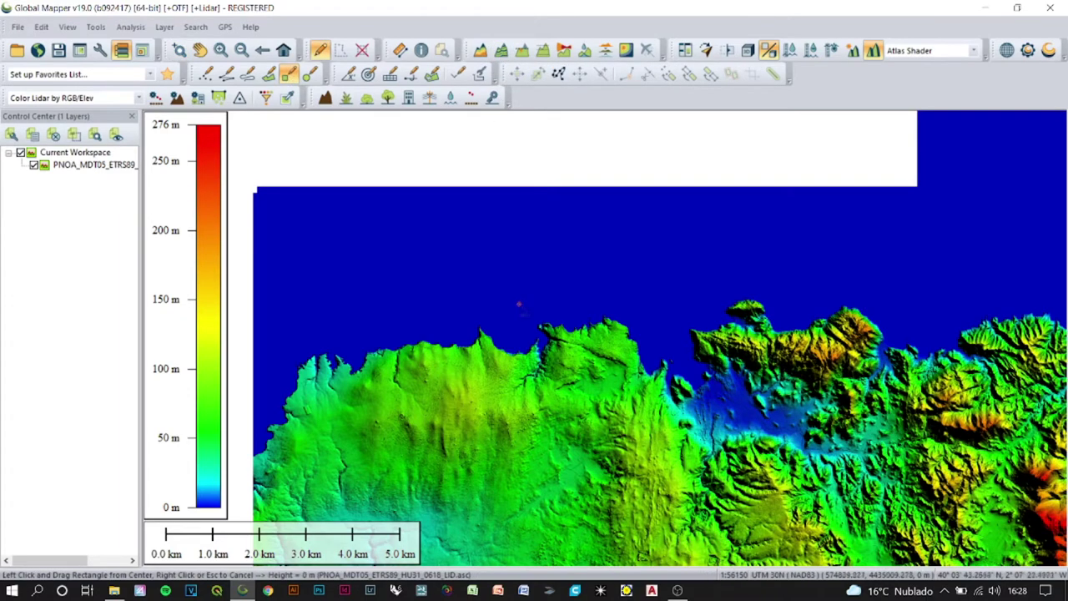
pyautogui.scroll(1, 529, 318)
pyautogui.moveTo(473, 286); pyautogui.dragTo(653, 389)
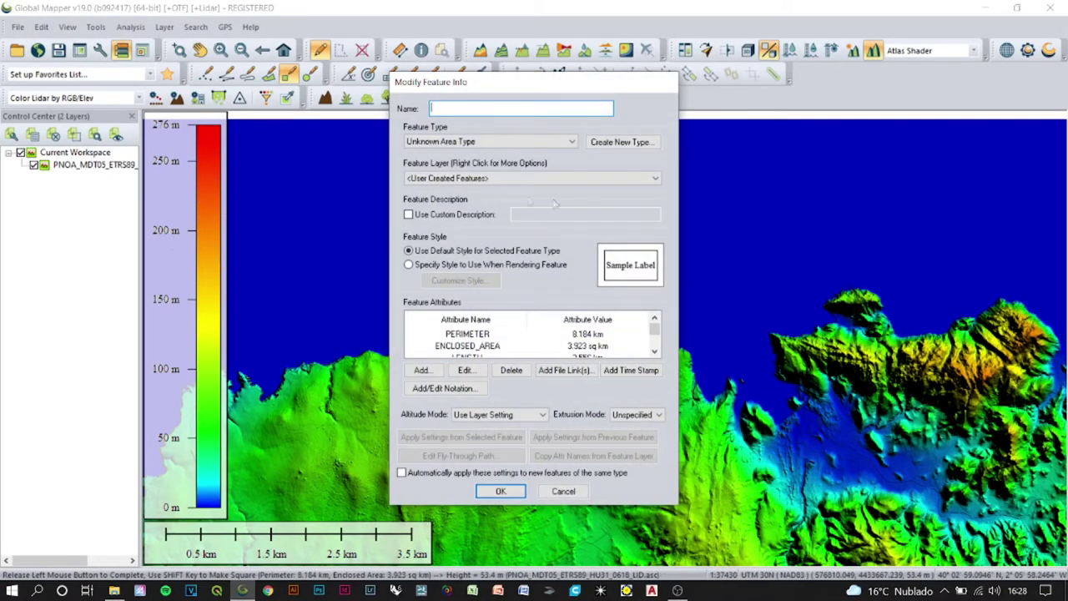
pyautogui.click(563, 490)
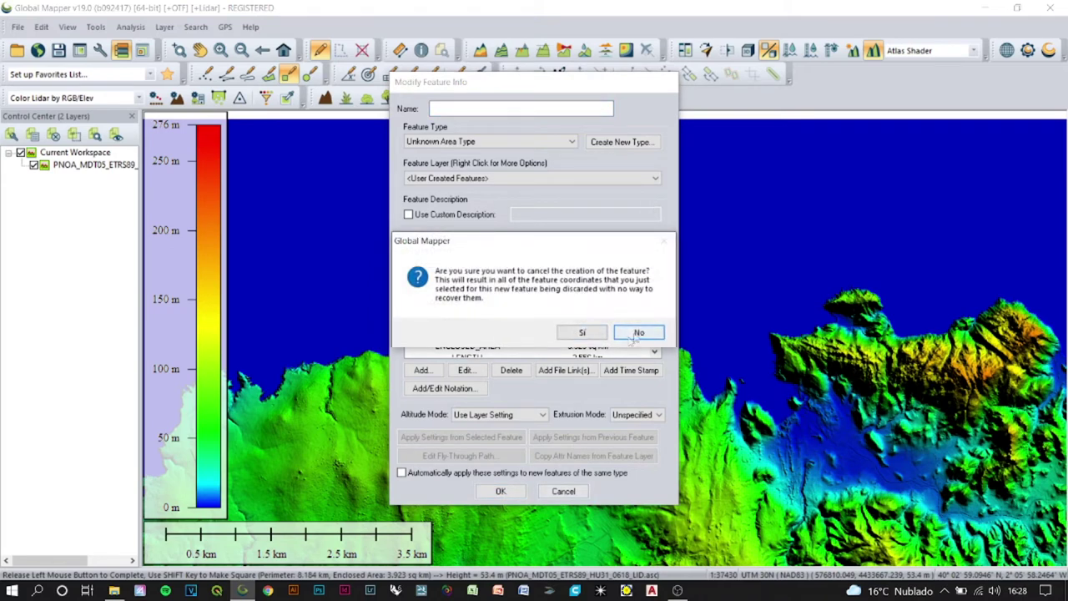
pyautogui.click(638, 333)
pyautogui.click(565, 492)
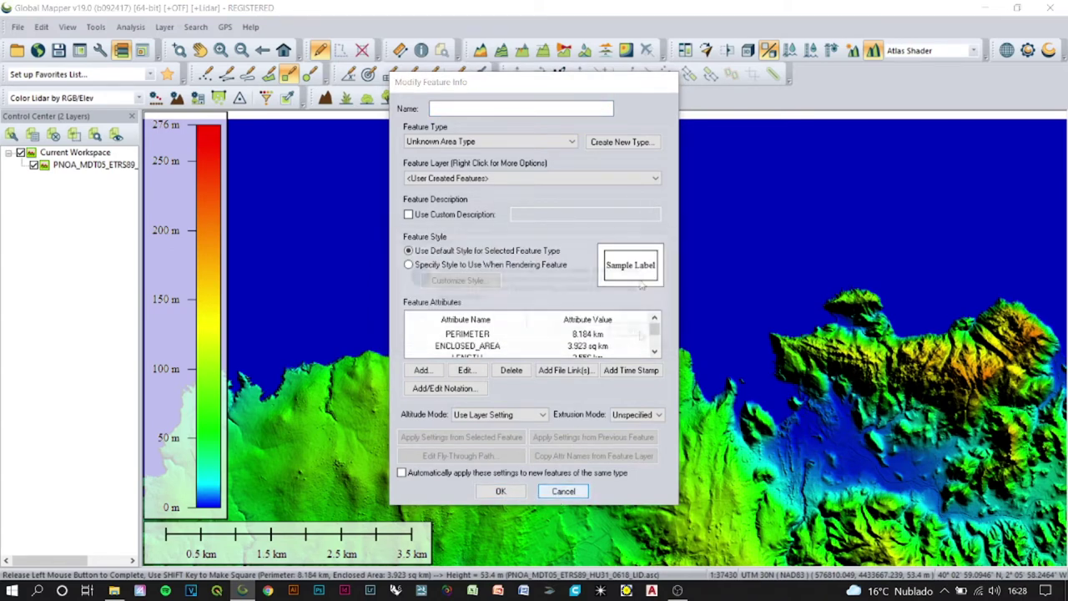
pyautogui.click(583, 332)
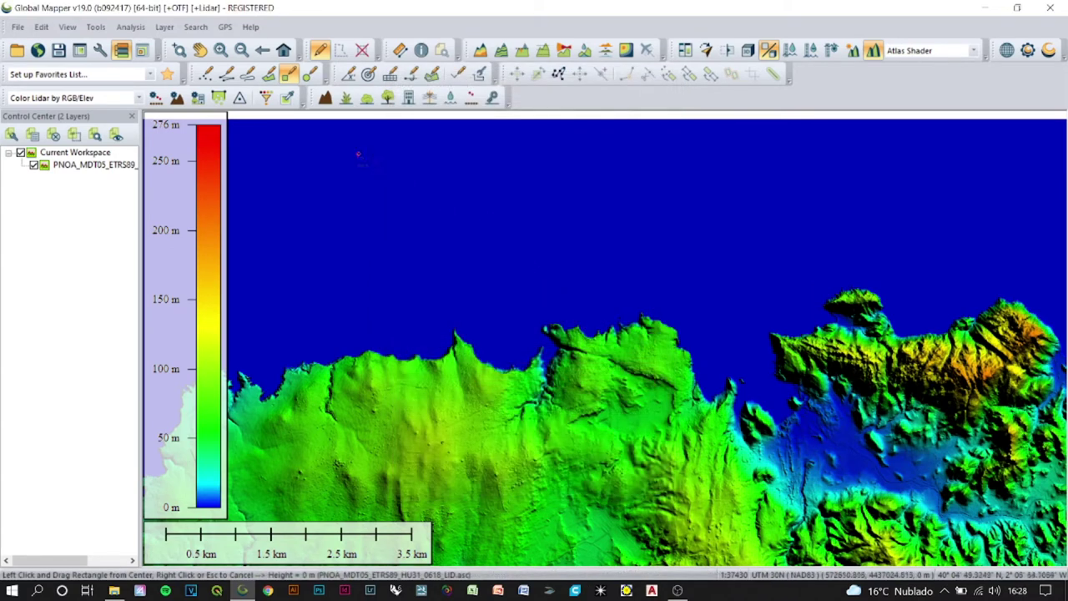
# Step: Draw a rectangular area feature of about 9.1 sq km around the Cala Morell headland and name it asdf
pyautogui.click(287, 75)
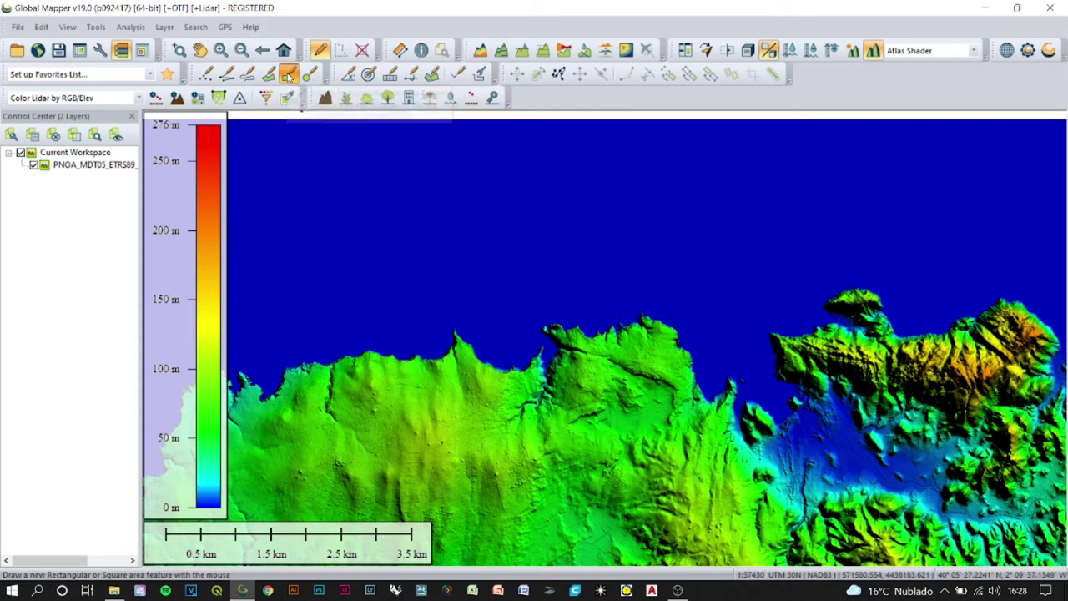
pyautogui.moveTo(447, 230); pyautogui.dragTo(685, 419)
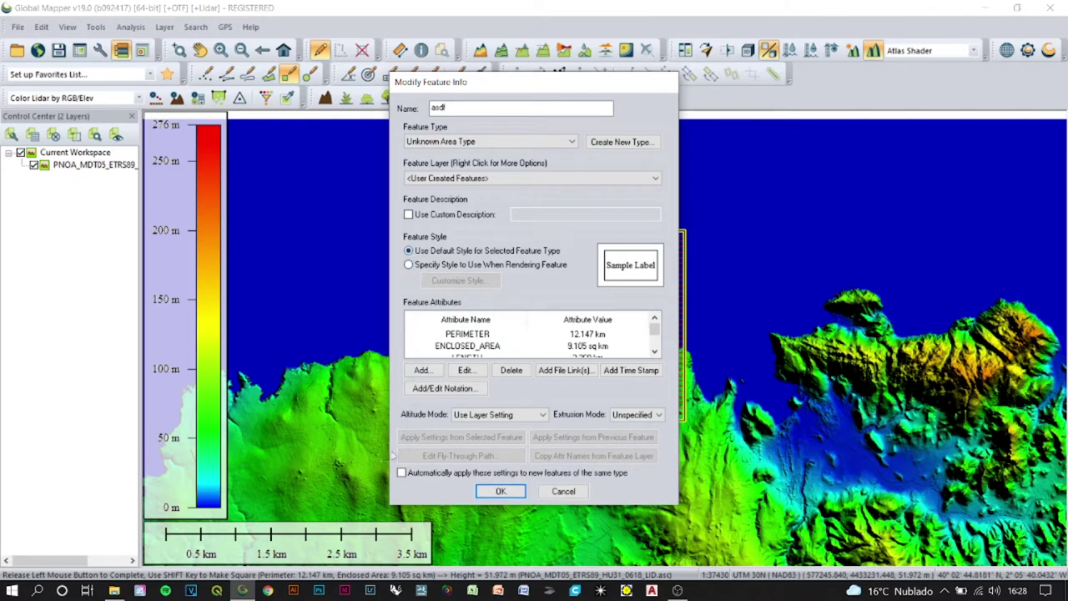
pyautogui.click(498, 491)
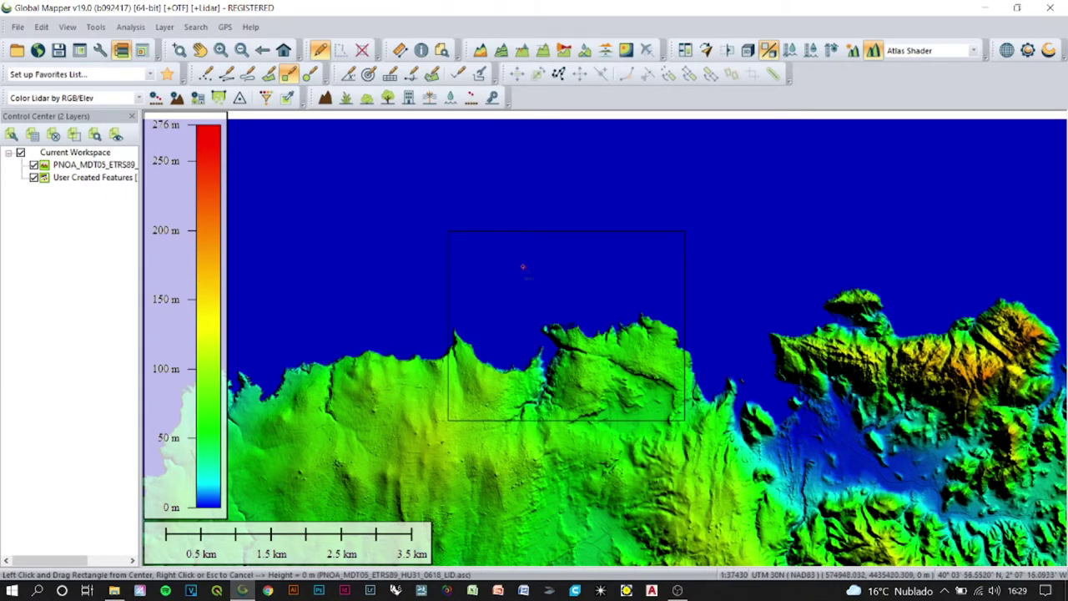
# Step: Select the rectangle around Cala Morell and check the visibility setting of the User Created Features layer, keeping it shown
pyautogui.press('Escape')
pyautogui.click(522, 267)
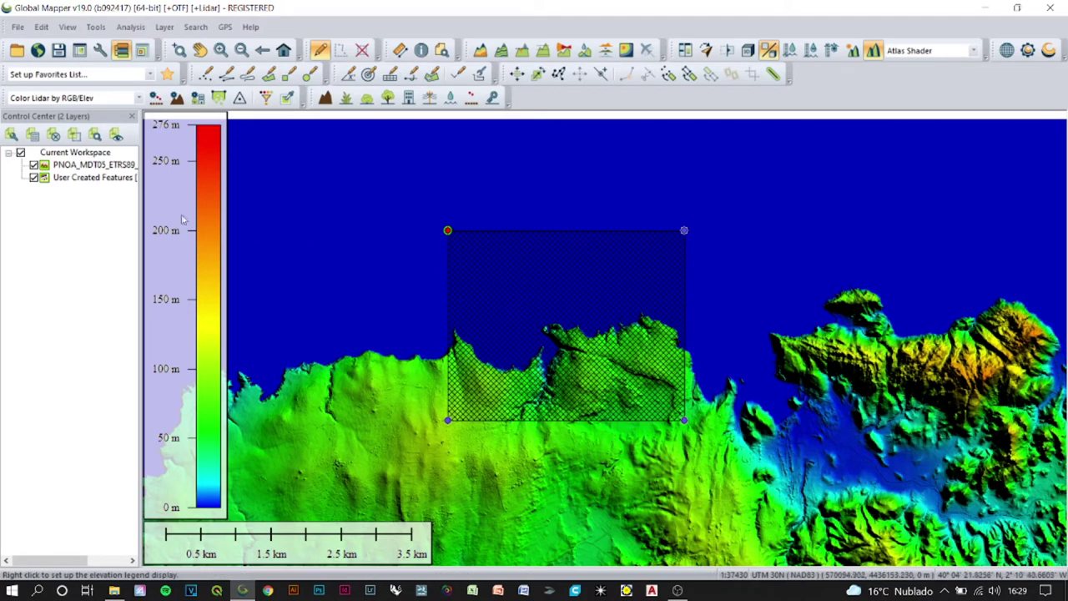
pyautogui.click(34, 178)
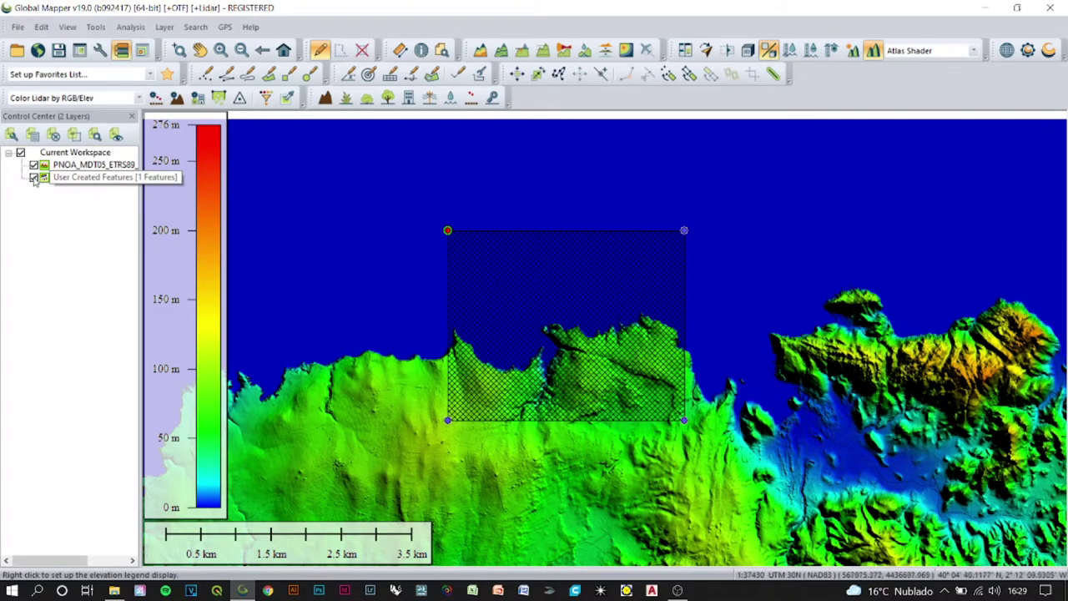
pyautogui.click(34, 177)
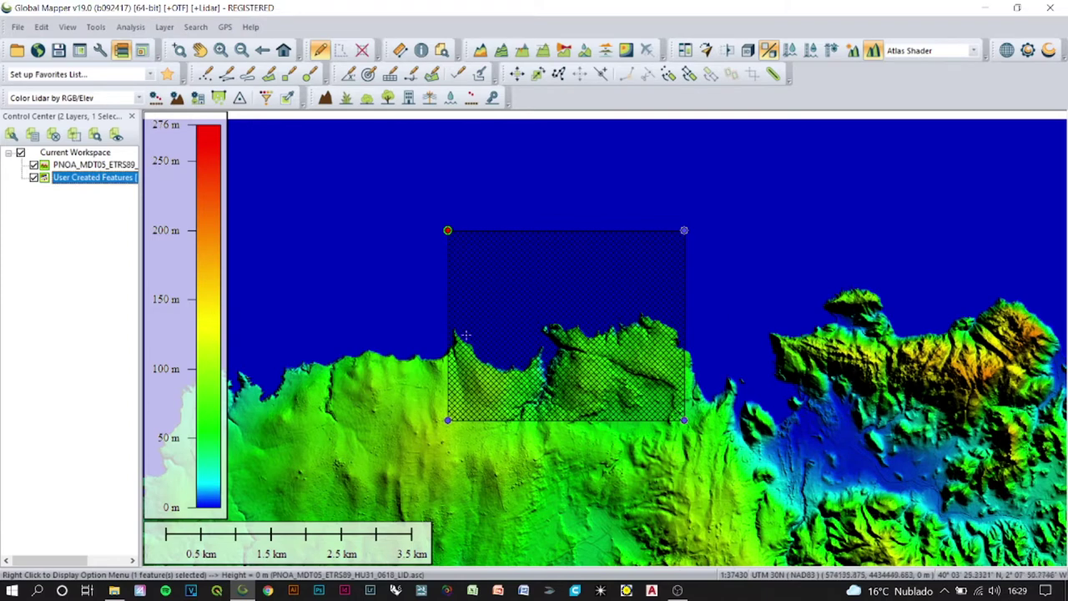
# Step: Crop the PNOA_MDT05_ETRS89_HU31_0618_LID.asc elevation layer to the currently selected polygon
pyautogui.rightClick(95, 166)
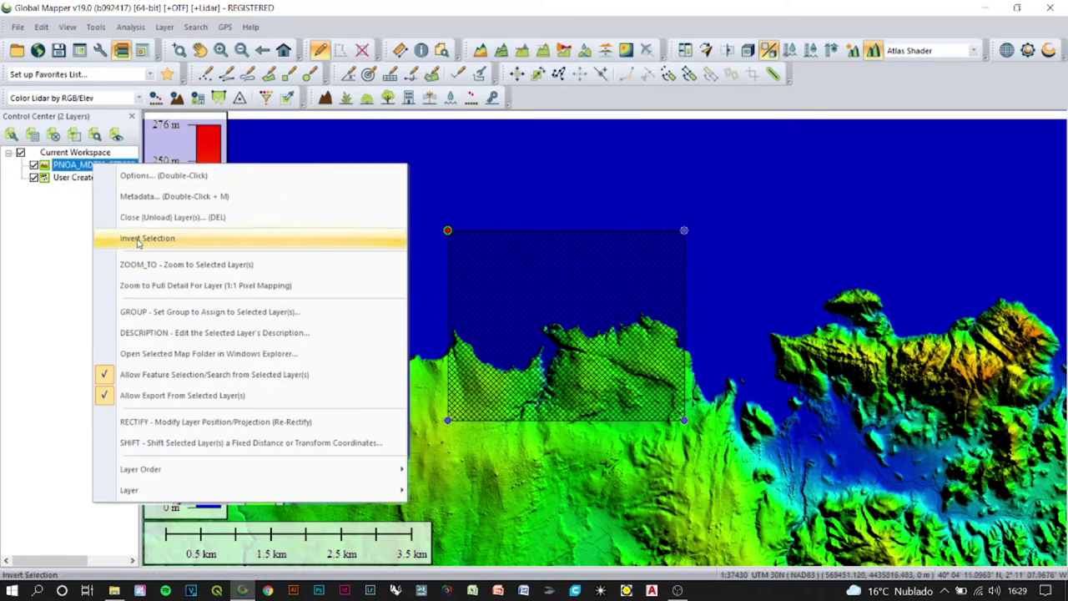
pyautogui.moveTo(208, 492)
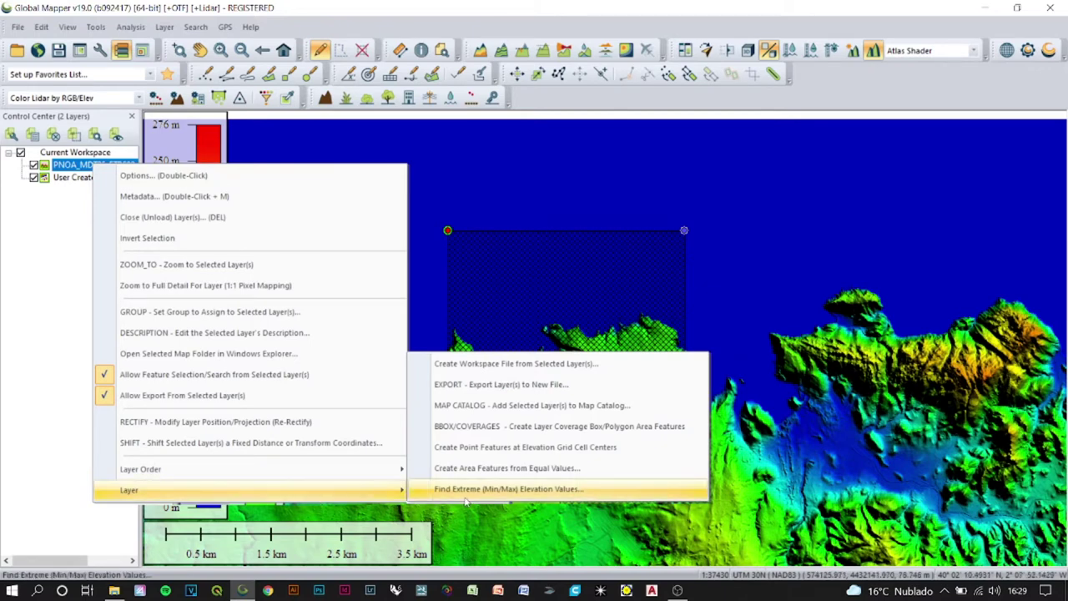
pyautogui.click(220, 178)
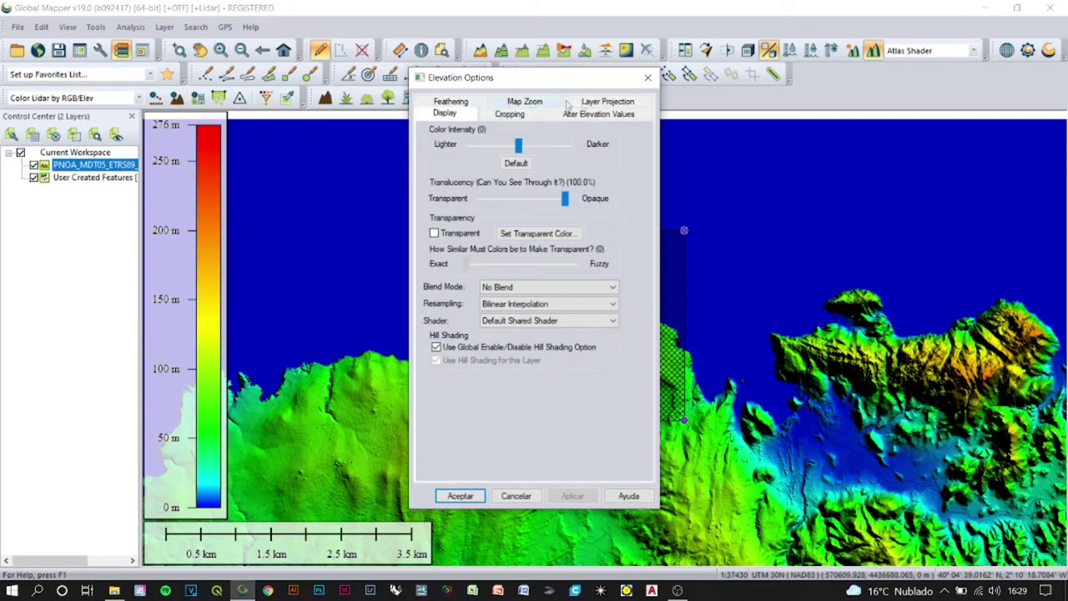
pyautogui.click(525, 116)
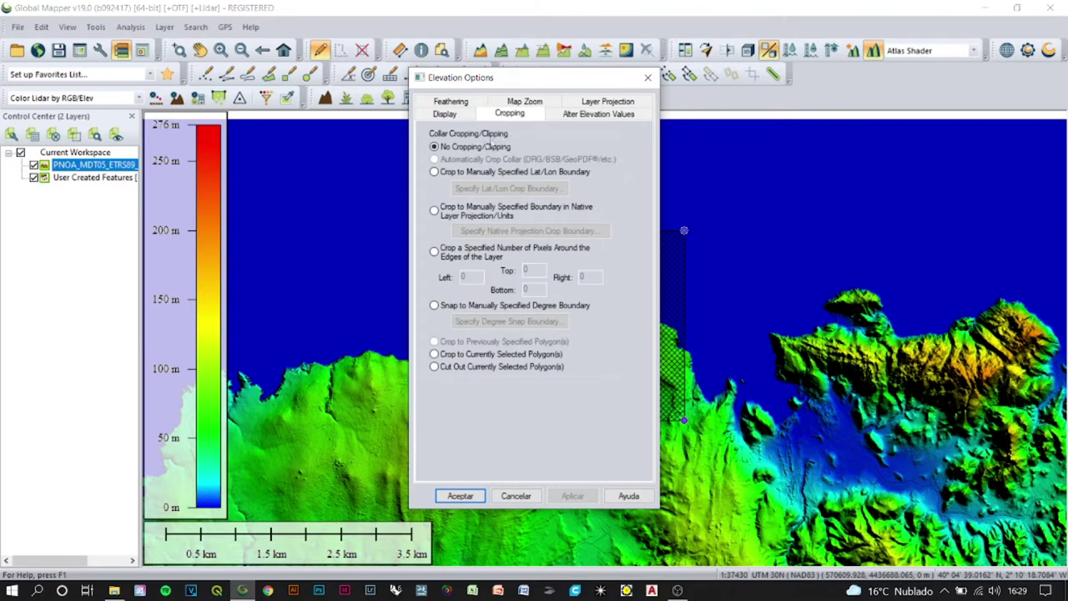
pyautogui.click(434, 353)
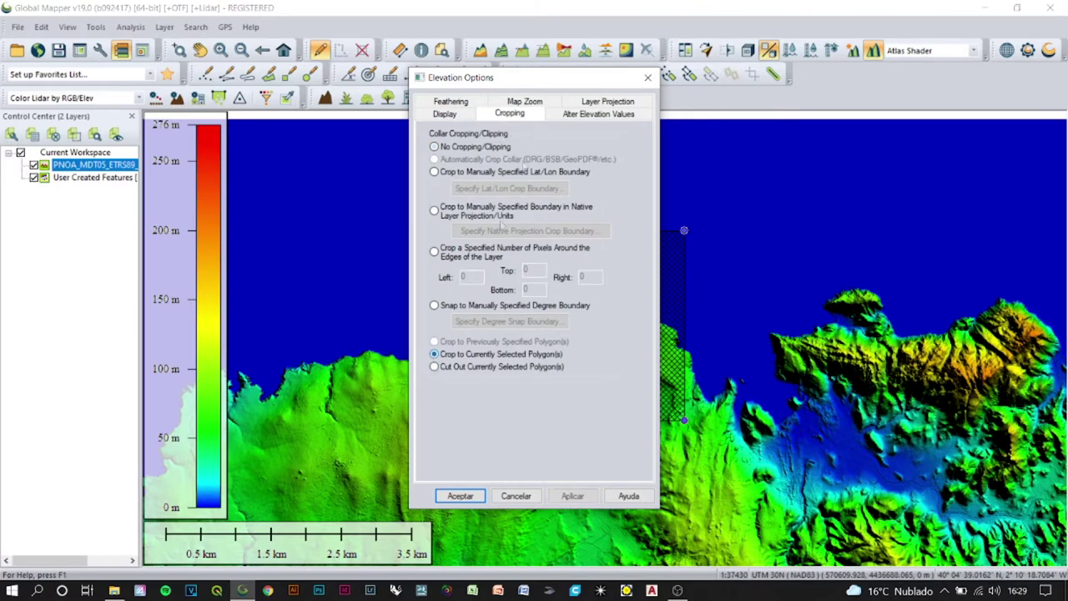
pyautogui.moveTo(530, 77); pyautogui.dragTo(316, 76)
pyautogui.click(366, 499)
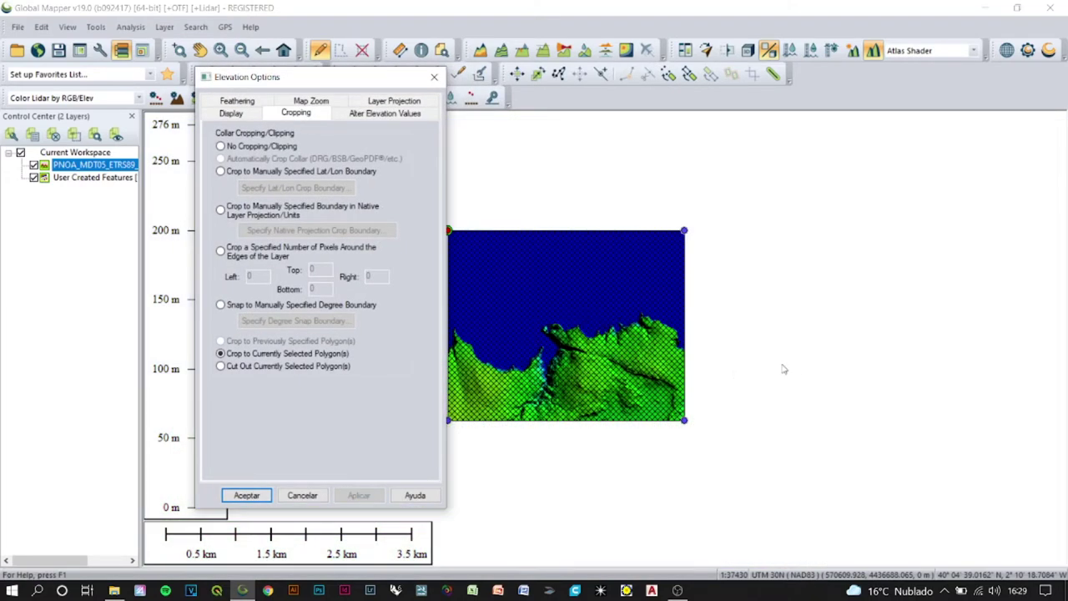
pyautogui.click(248, 495)
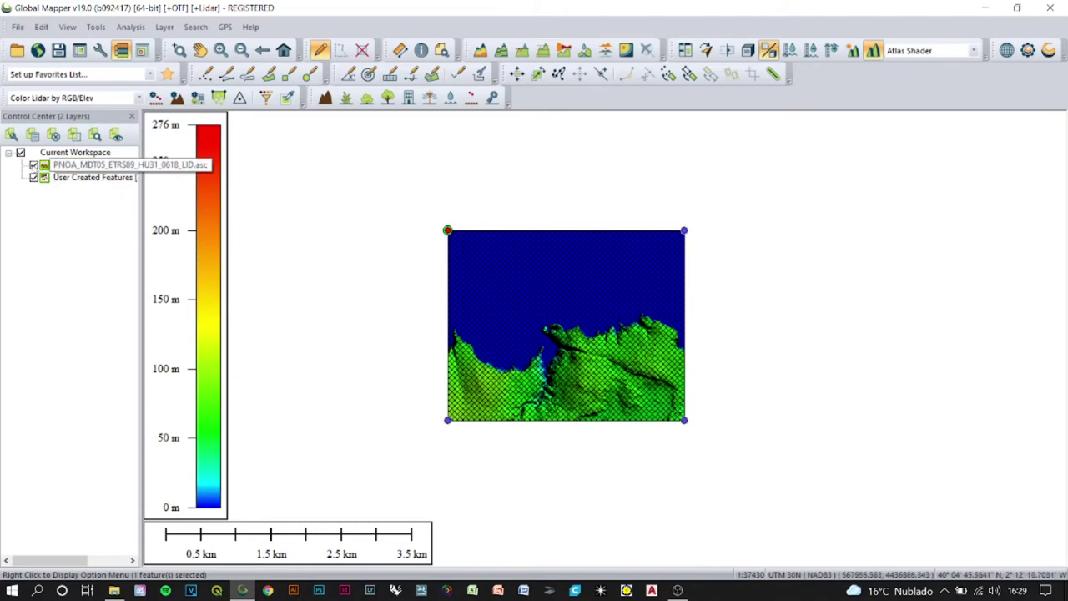
# Step: Hide the User Created Features layer, keeping the cropped terrain layer visible
pyautogui.click(33, 165)
pyautogui.click(33, 165)
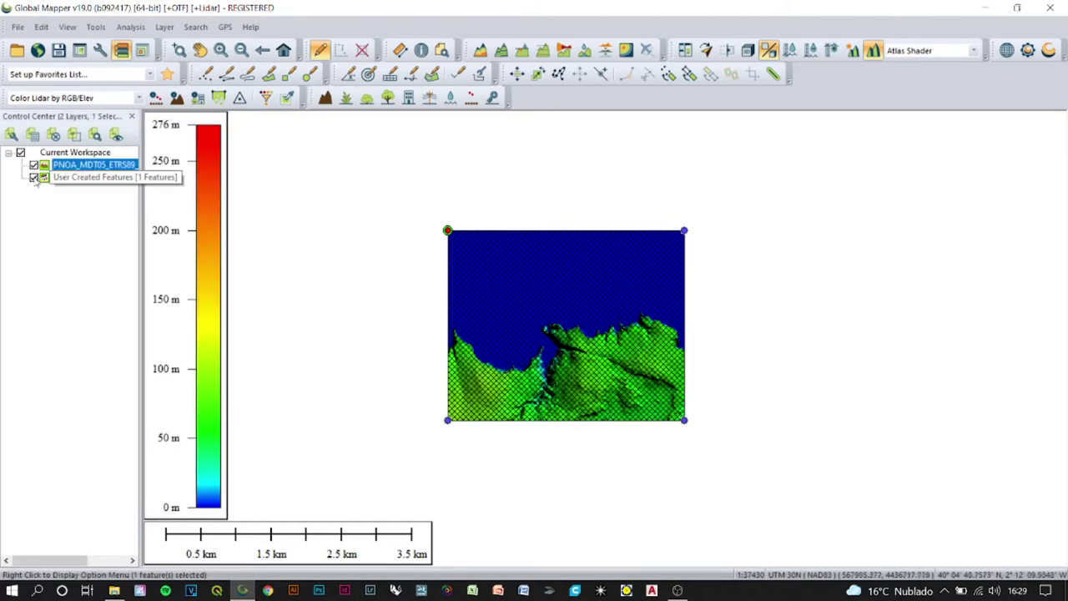
pyautogui.click(34, 178)
pyautogui.click(91, 178)
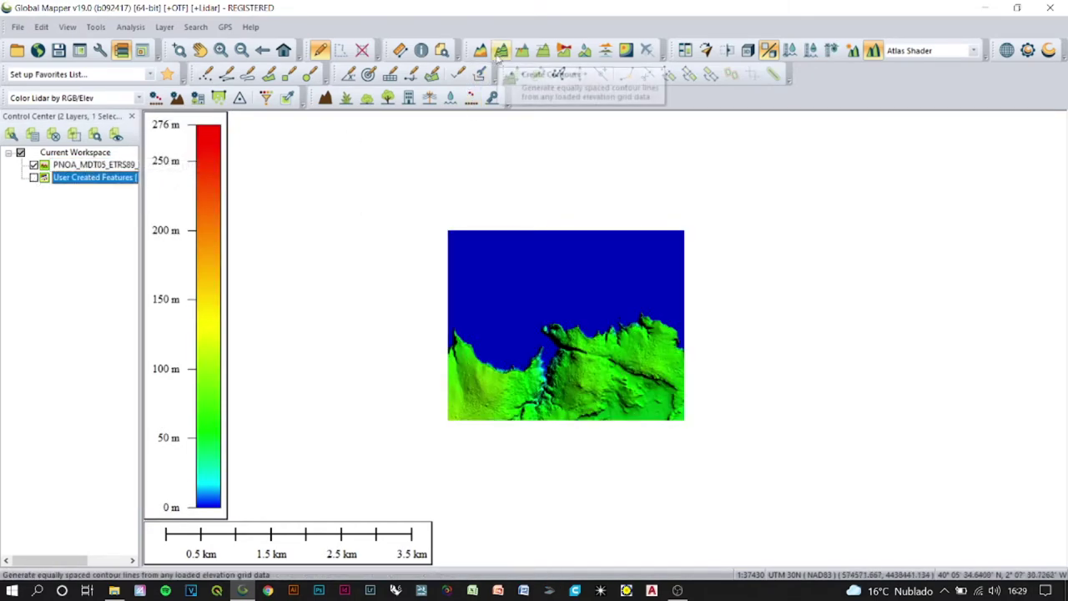
# Step: Start creating contours from the cropped PNOA terrain layer and set the contour interval to 1 metre
pyautogui.click(92, 164)
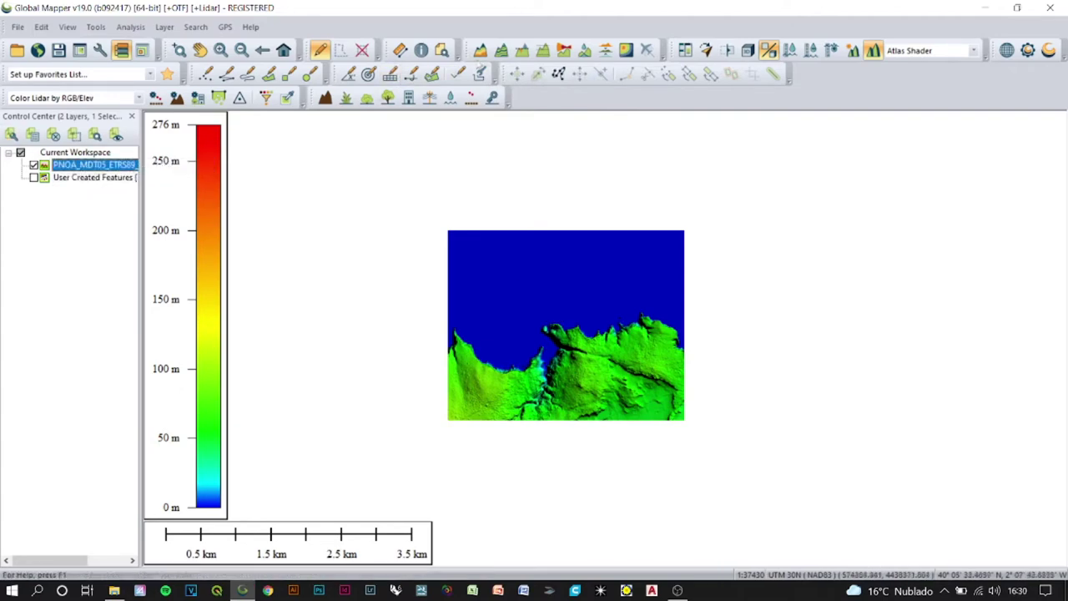
pyautogui.click(505, 51)
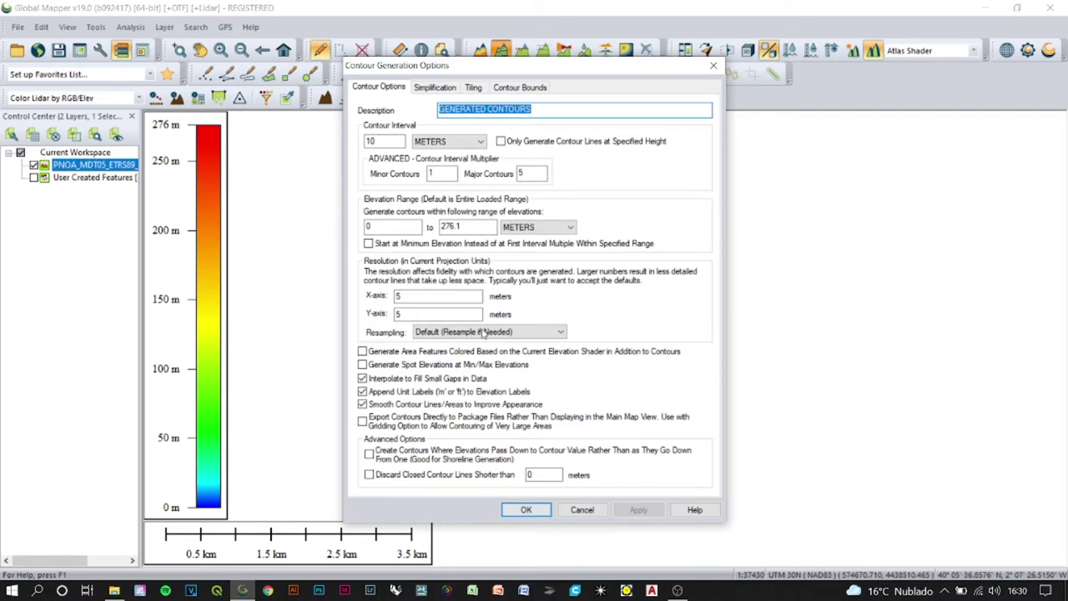
pyautogui.click(396, 139)
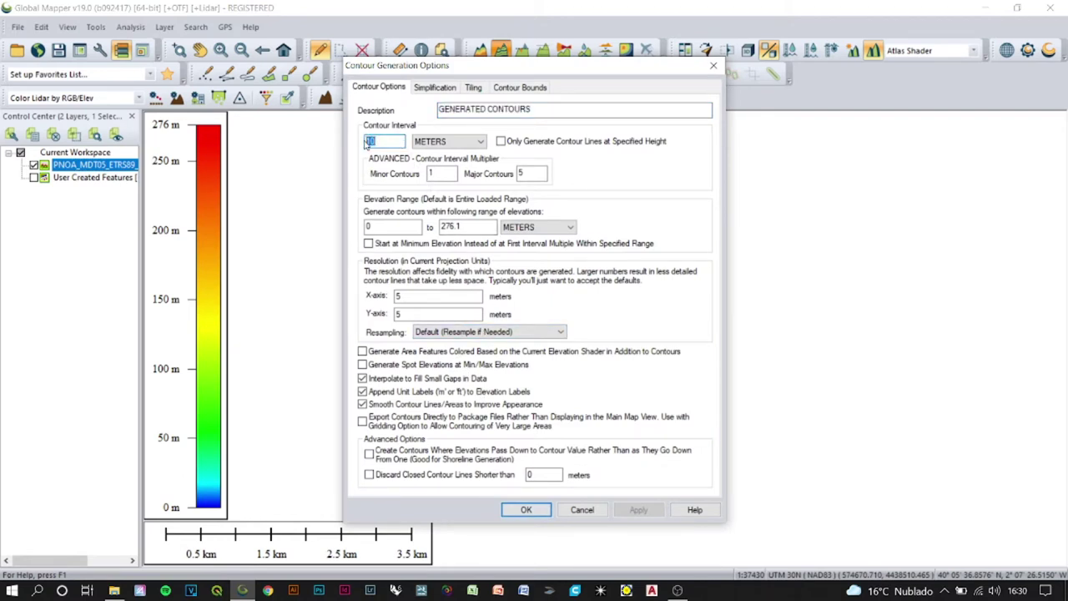
pyautogui.write('1')
# Step: Review the contour interval multipliers, keeping minor contours at 1 and major contours at 5, and generate the contours
pyautogui.click(440, 171)
pyautogui.click(537, 173)
pyautogui.click(381, 142)
pyautogui.click(537, 173)
pyautogui.click(439, 173)
pyautogui.click(379, 141)
pyautogui.click(529, 171)
pyautogui.click(374, 141)
pyautogui.click(454, 170)
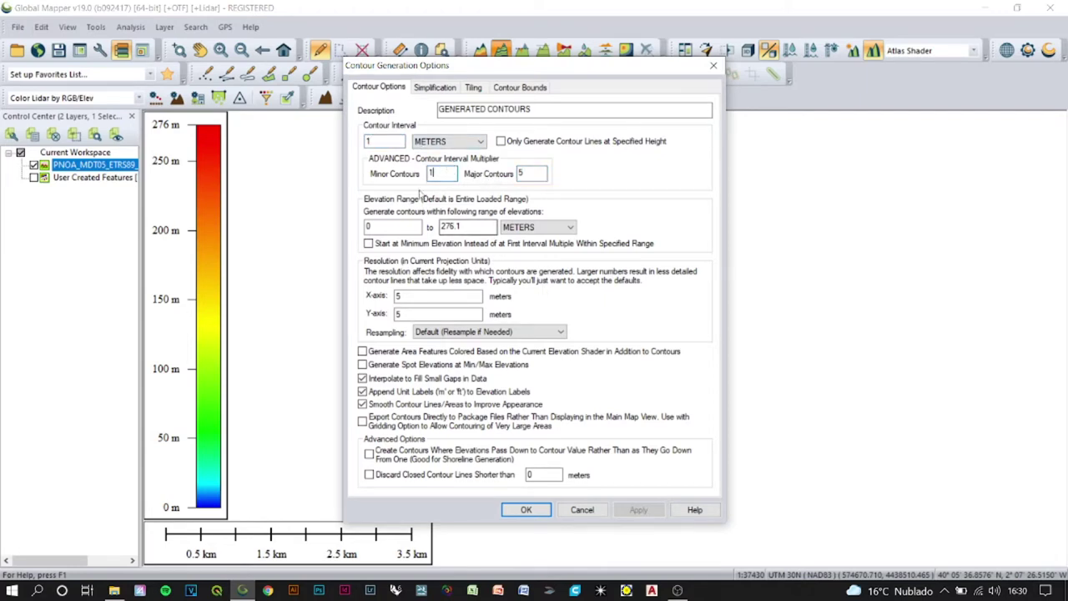
pyautogui.click(380, 142)
pyautogui.click(525, 510)
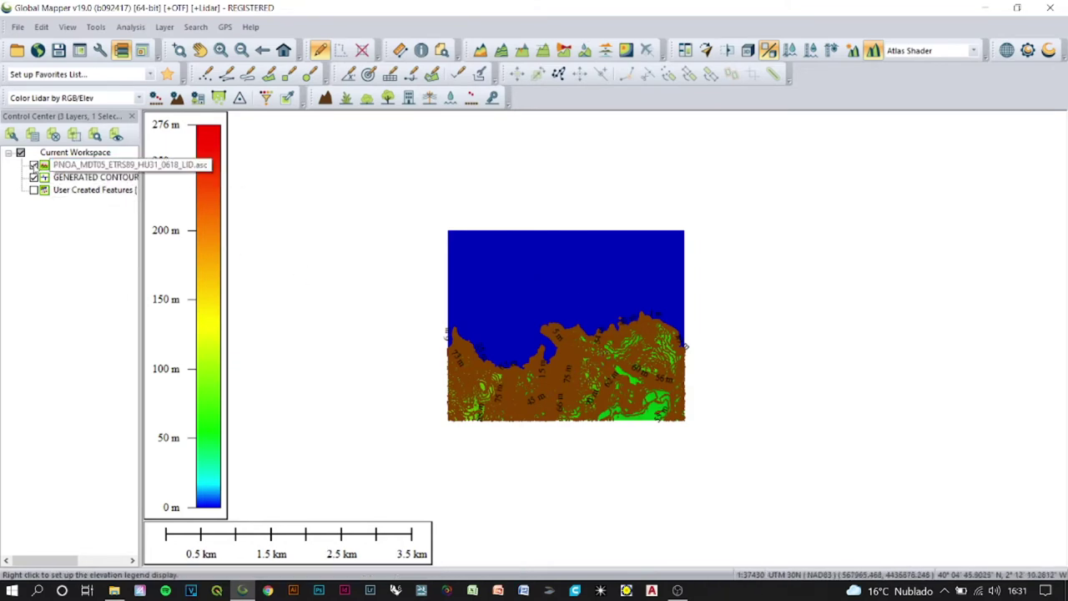
# Step: Hide the PNOA terrain layer and examine the generated contour lines closely around the Cala Morell headland
pyautogui.click(33, 165)
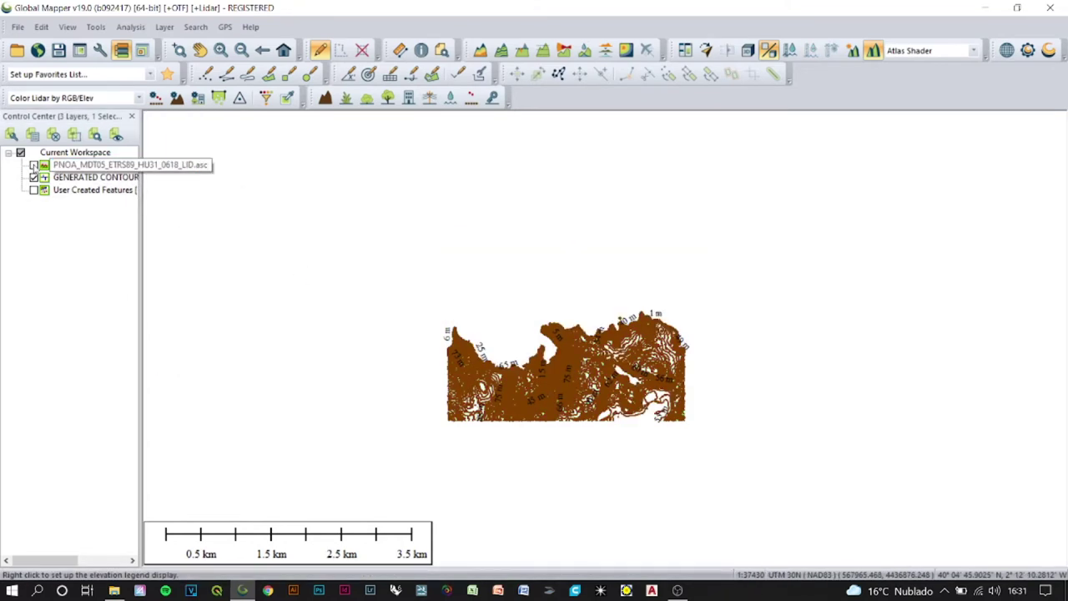
pyautogui.click(82, 167)
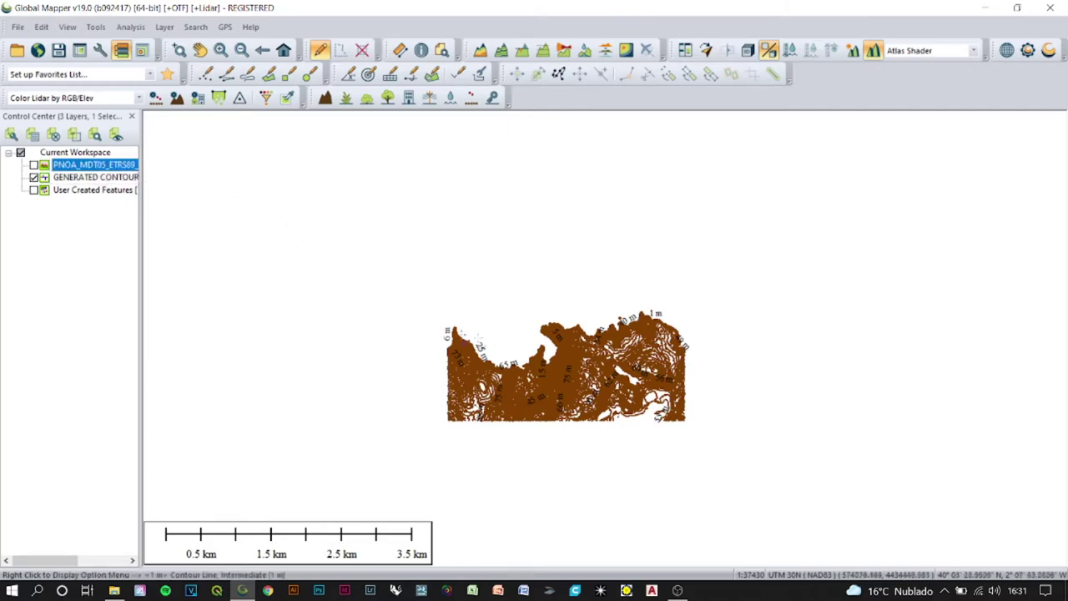
pyautogui.scroll(1, 547, 389)
pyautogui.scroll(5, 548, 397)
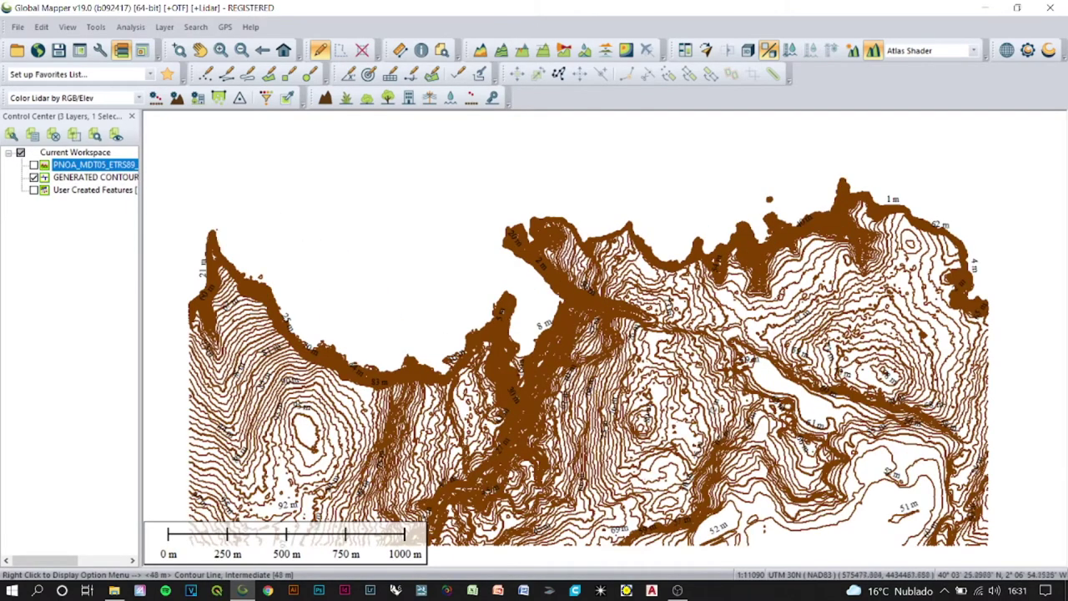
pyautogui.scroll(1, 565, 250)
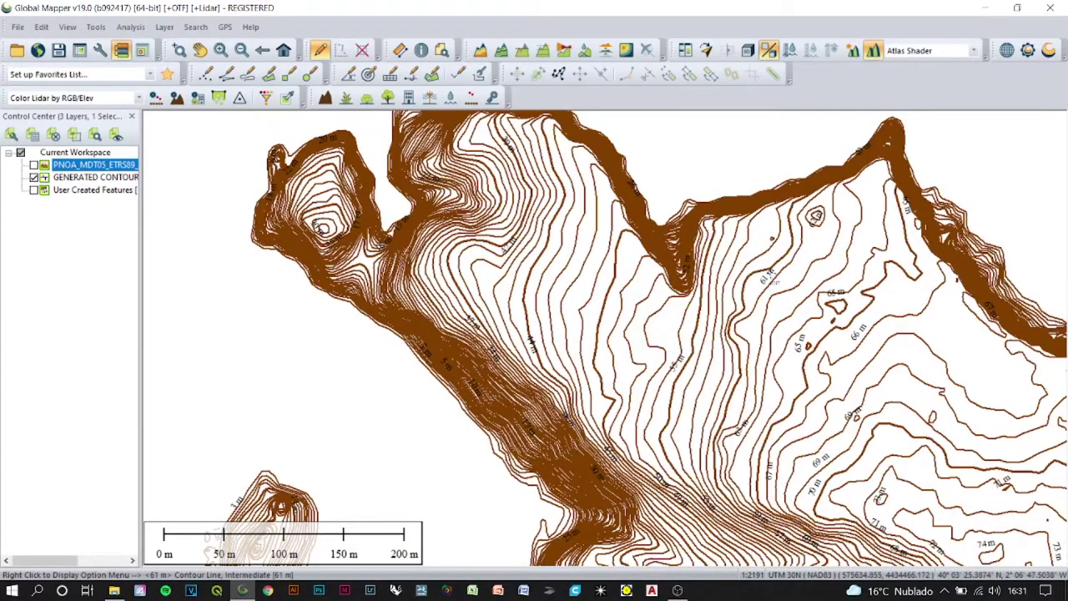
# Step: Start exporting the generated contours layer to a new file in DWG format, accepting the display projection tip
pyautogui.scroll(3, 513, 250)
pyautogui.scroll(-4, 499, 247)
pyautogui.scroll(-3, 499, 248)
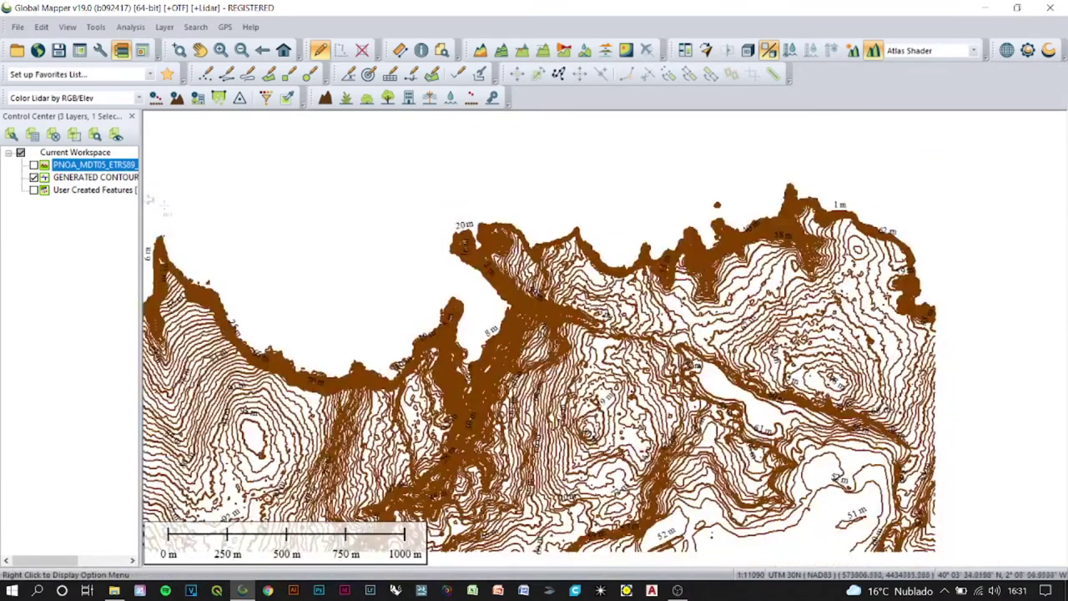
pyautogui.click(90, 181)
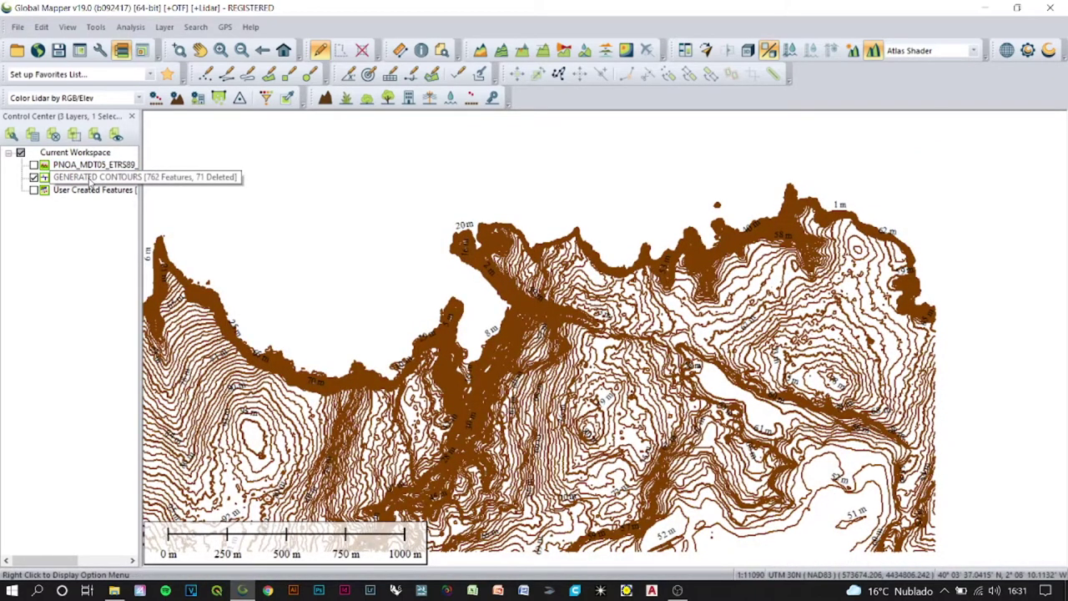
pyautogui.rightClick(89, 181)
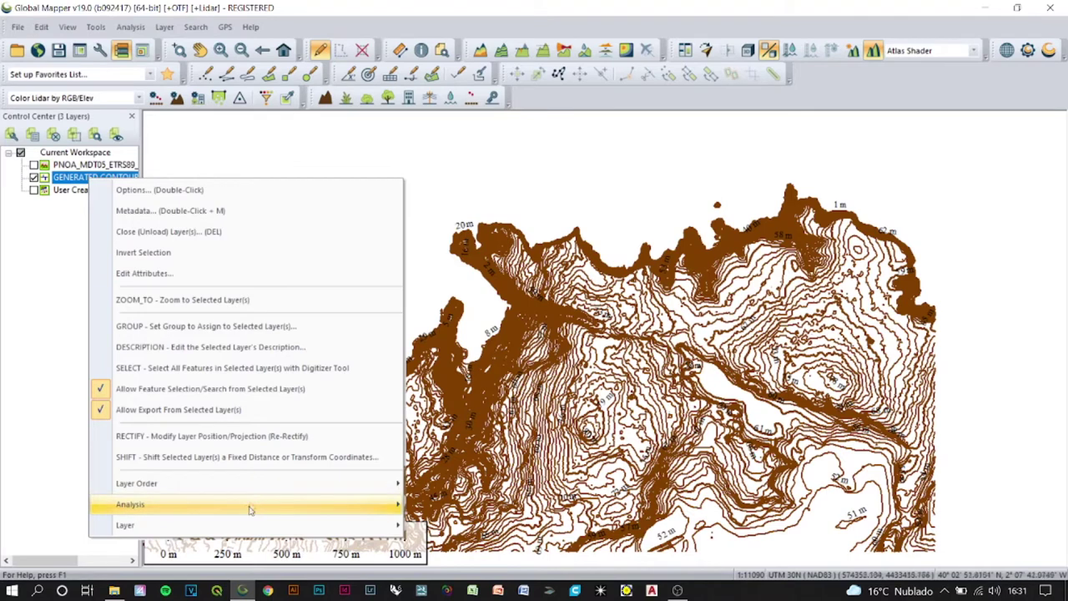
pyautogui.moveTo(258, 527)
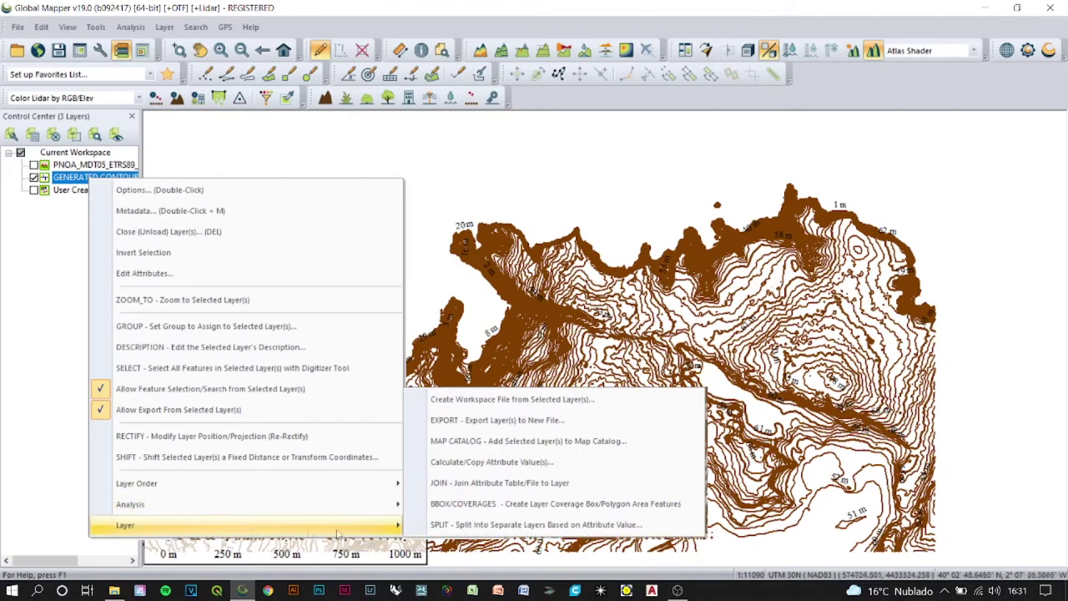
pyautogui.click(521, 421)
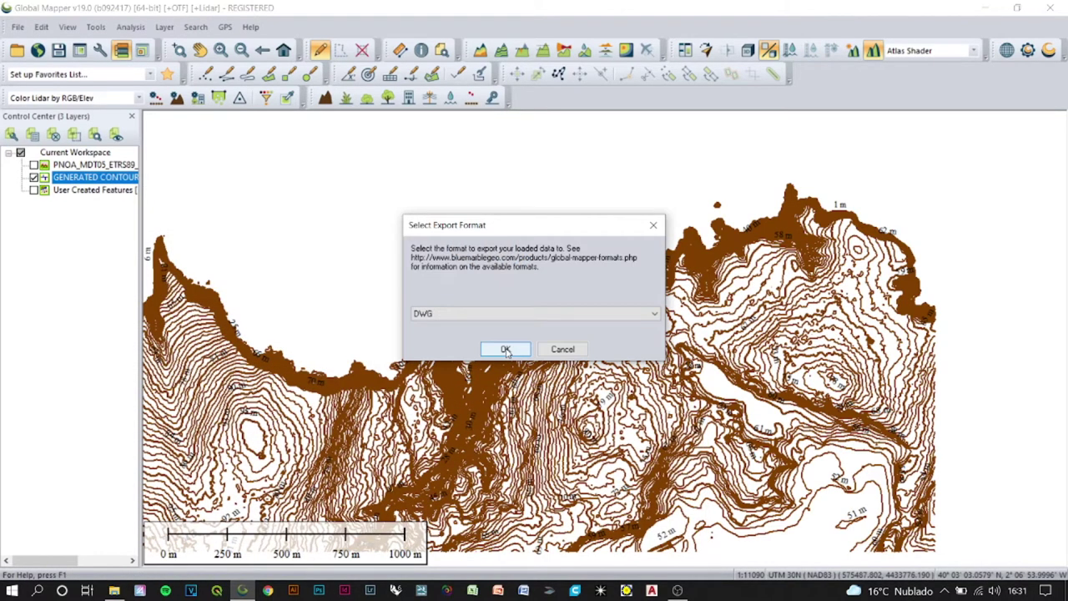
pyautogui.click(498, 348)
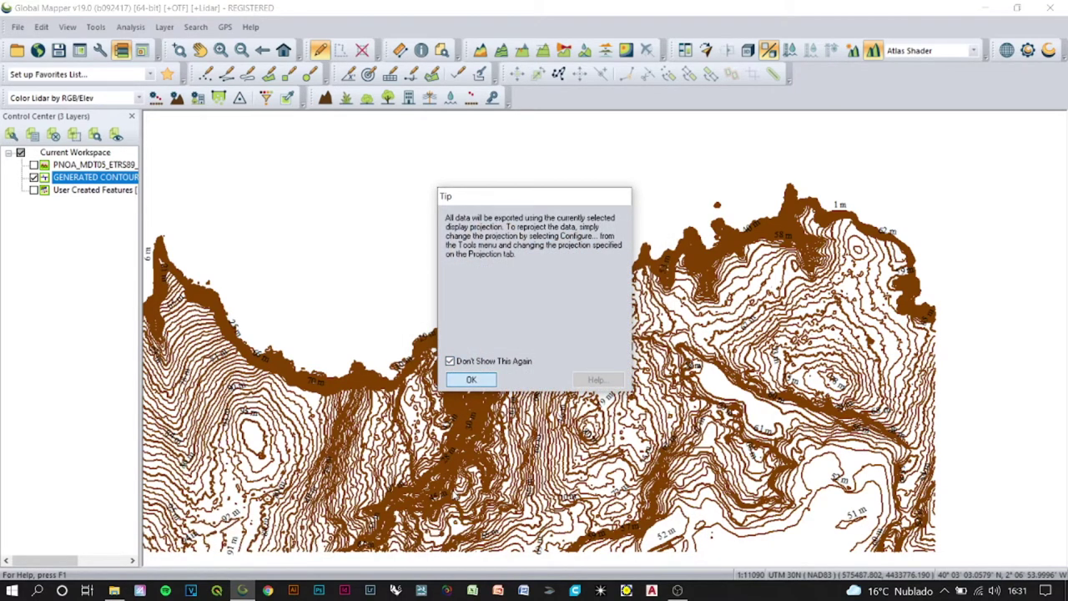
pyautogui.click(469, 380)
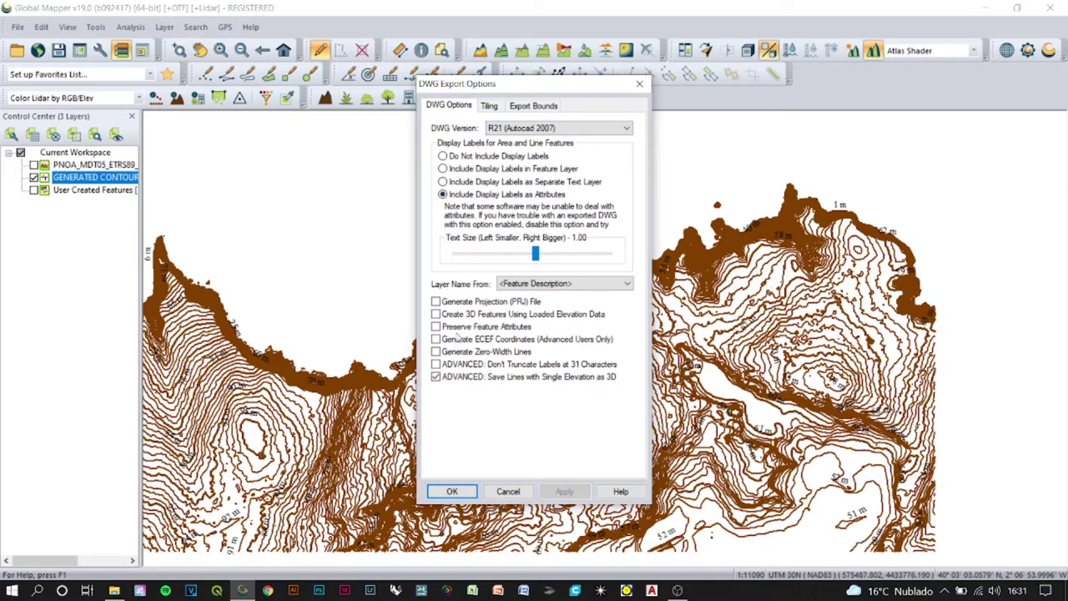
# Step: Keep the DWG version at R21 (Autocad 2007) and save the export to the desktop as "curvas nivel menorca"
pyautogui.click(538, 130)
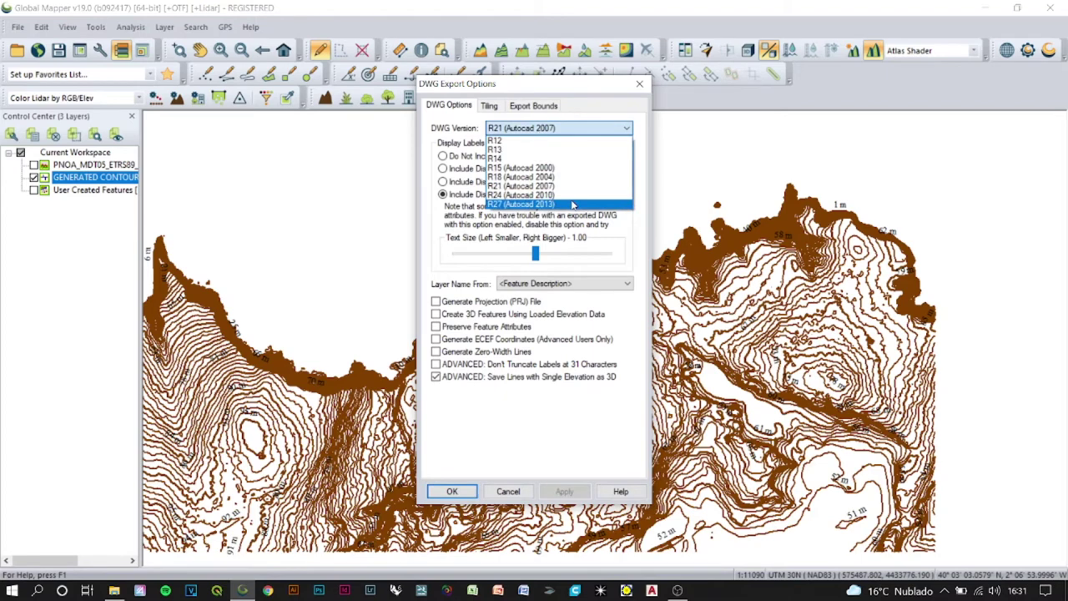
pyautogui.click(542, 185)
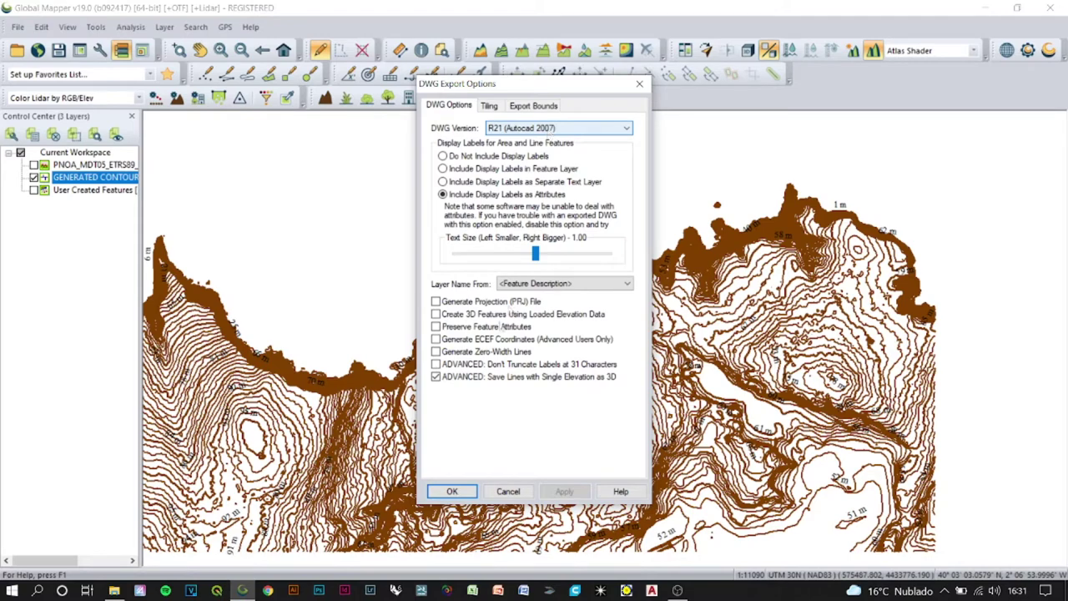
pyautogui.click(457, 492)
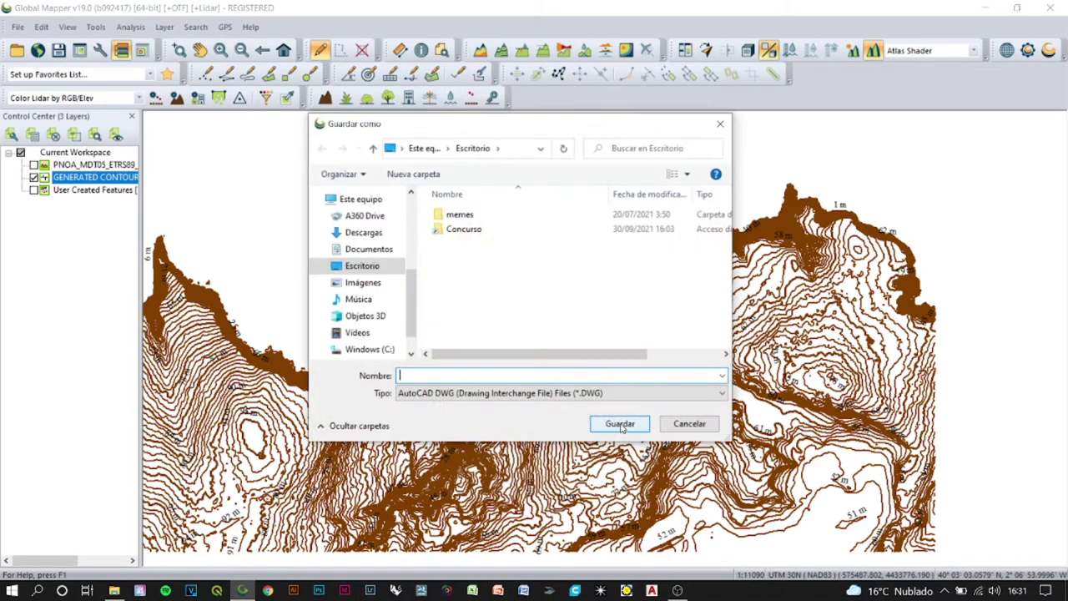
pyautogui.write('curvas nivel menorca')
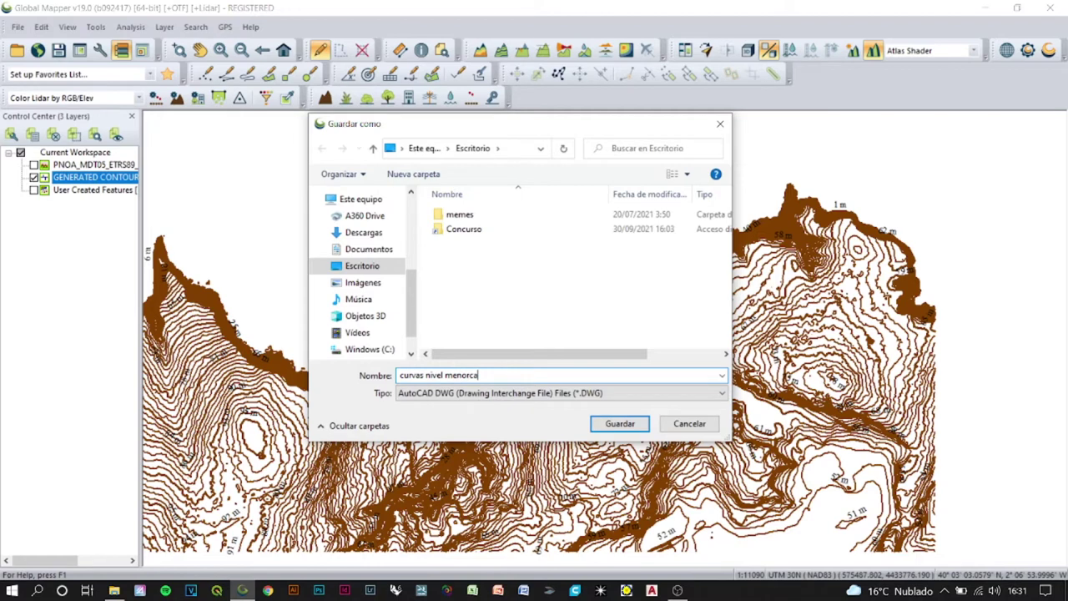
pyautogui.click(619, 424)
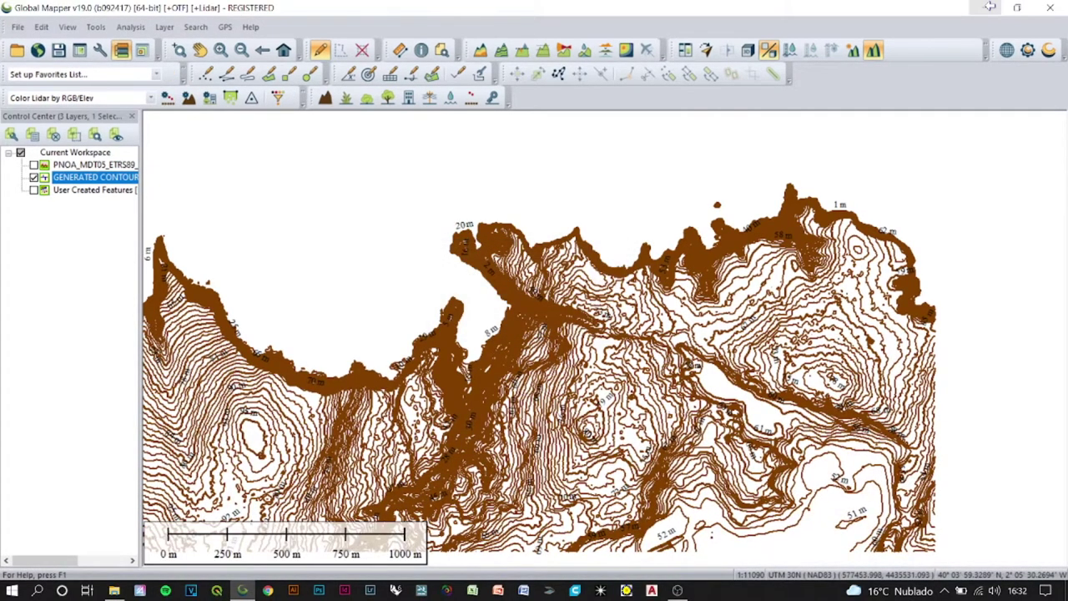
# Step: Minimise Global Mapper and the desktop folder window, launch Rhinoceros 6 and dismiss its plug-in loading report
pyautogui.click(986, 8)
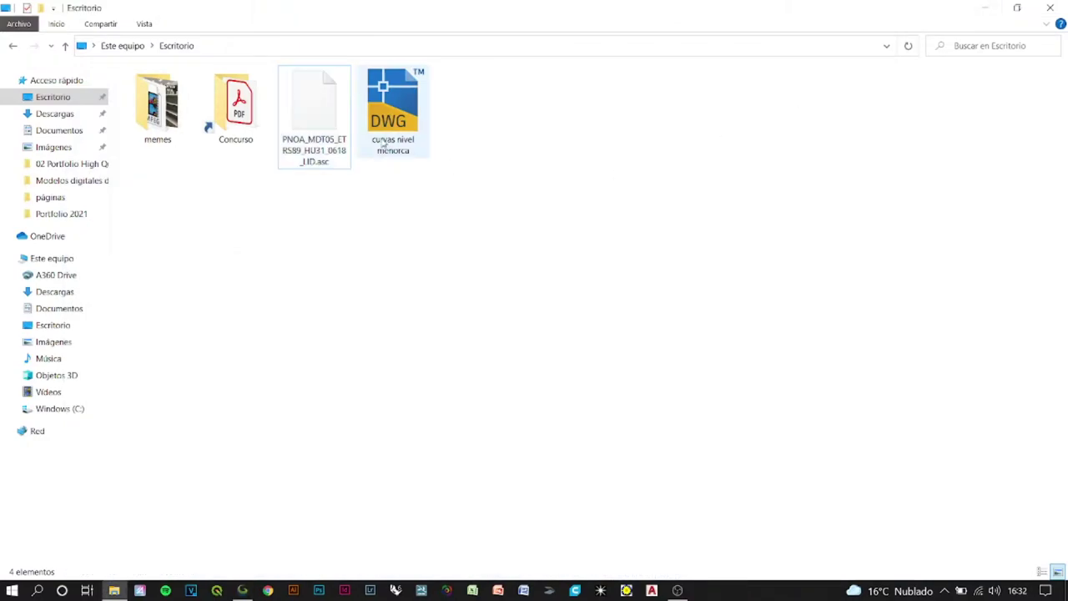
pyautogui.click(382, 144)
pyautogui.click(986, 8)
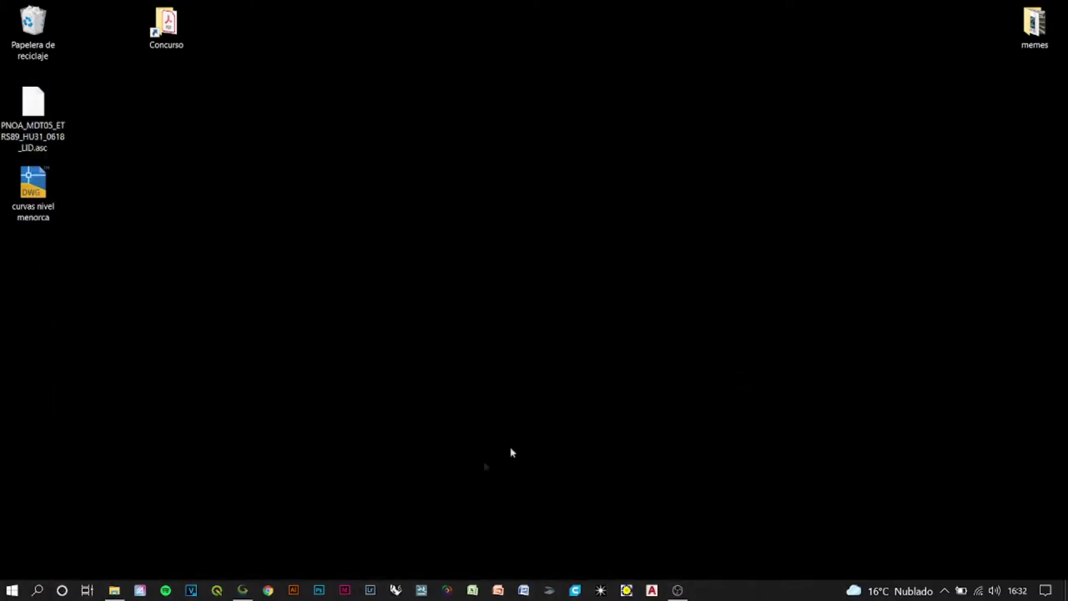
pyautogui.click(396, 590)
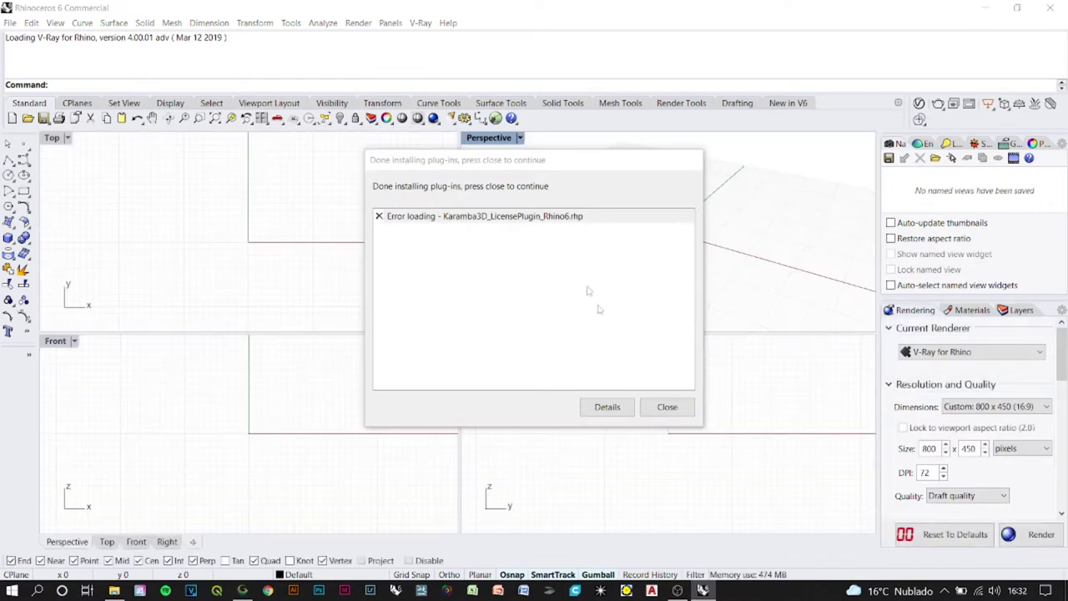
pyautogui.click(667, 407)
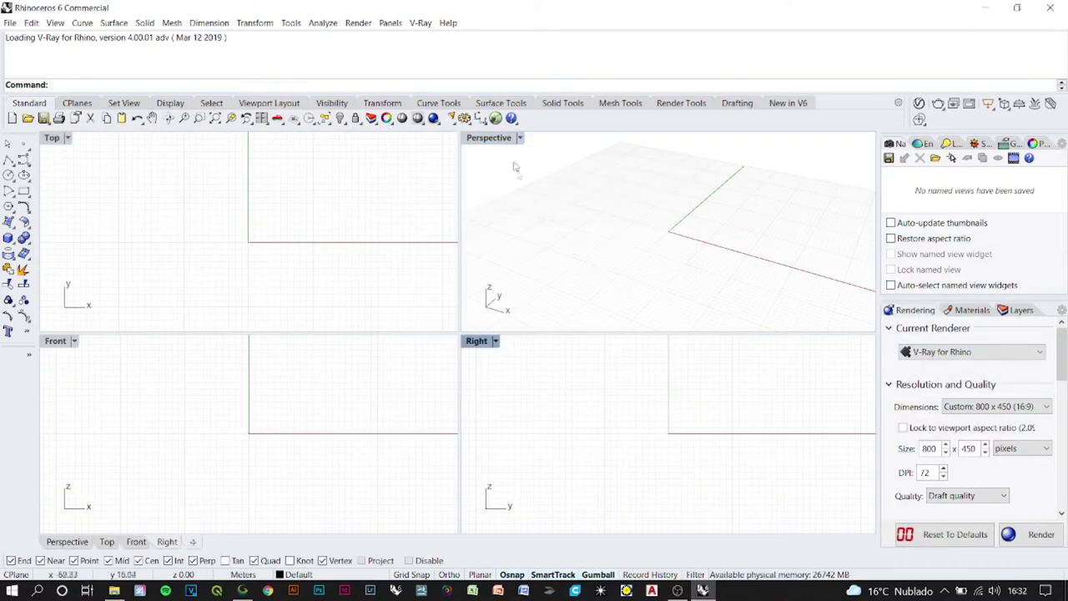
# Step: Maximise the Perspective viewport and set its display mode to Shaded
pyautogui.doubleClick(500, 139)
pyautogui.click(97, 136)
pyautogui.click(74, 181)
# Step: Bring the "curvas nivel menorca" DWG from the desktop into Rhino as an inserted file with an embedded block definition
pyautogui.click(984, 7)
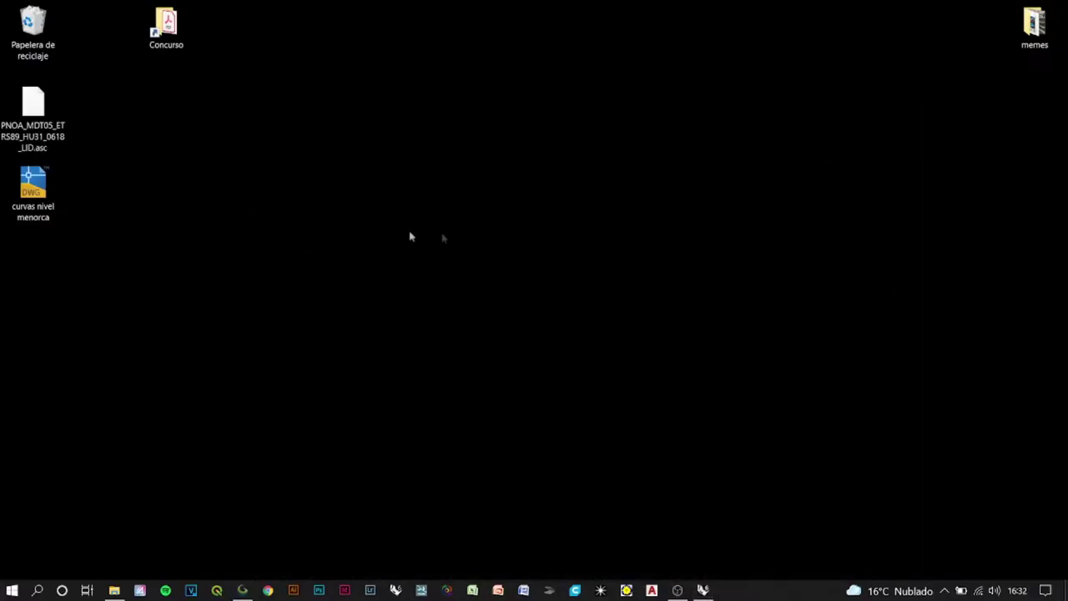
pyautogui.moveTo(30, 195); pyautogui.dragTo(571, 307)
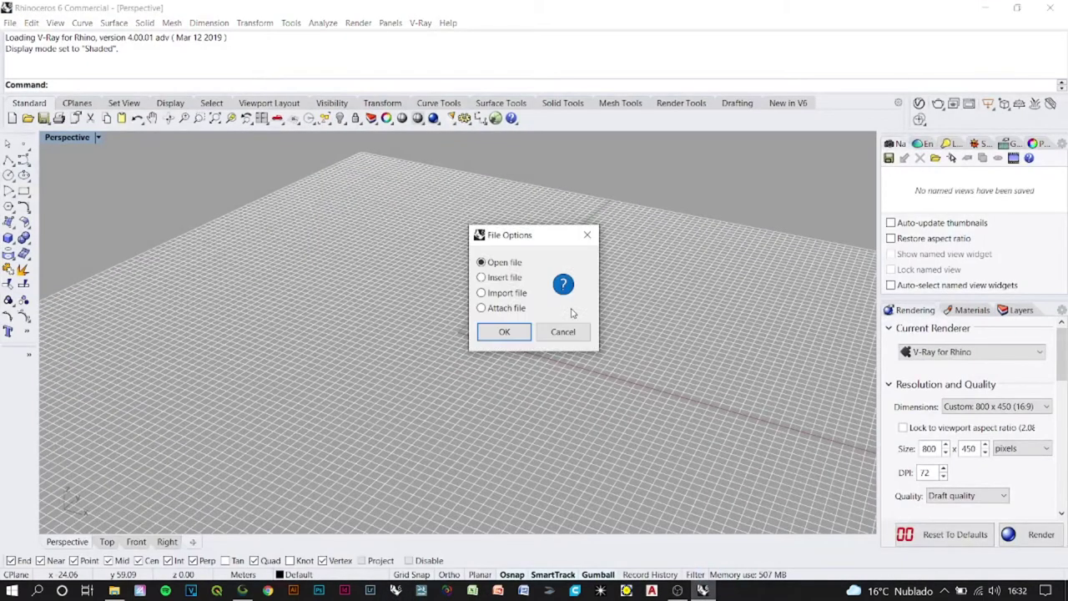
pyautogui.click(481, 277)
pyautogui.click(505, 335)
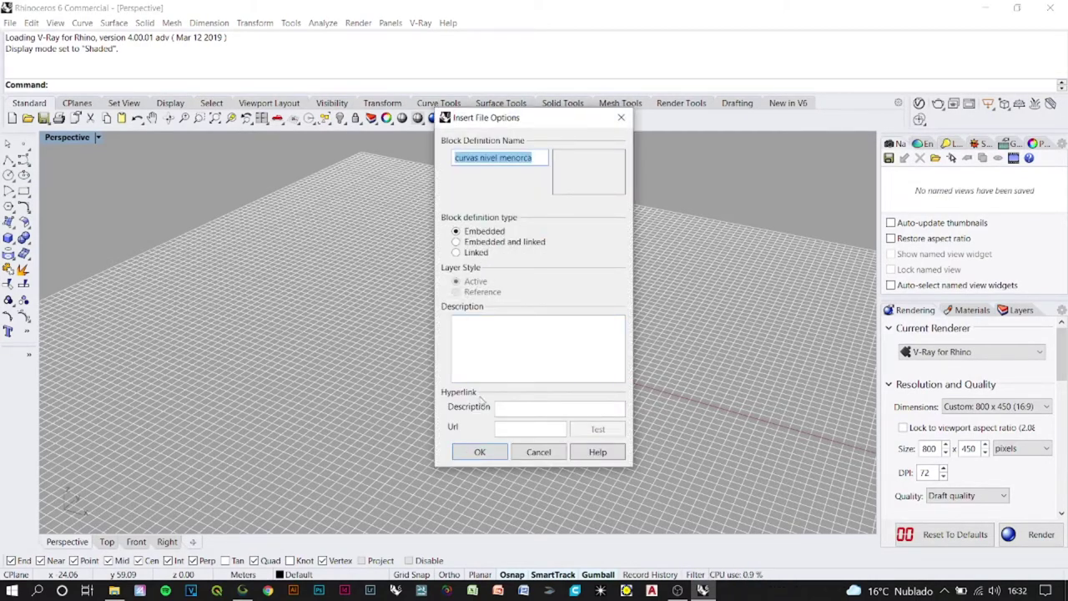
pyautogui.click(479, 453)
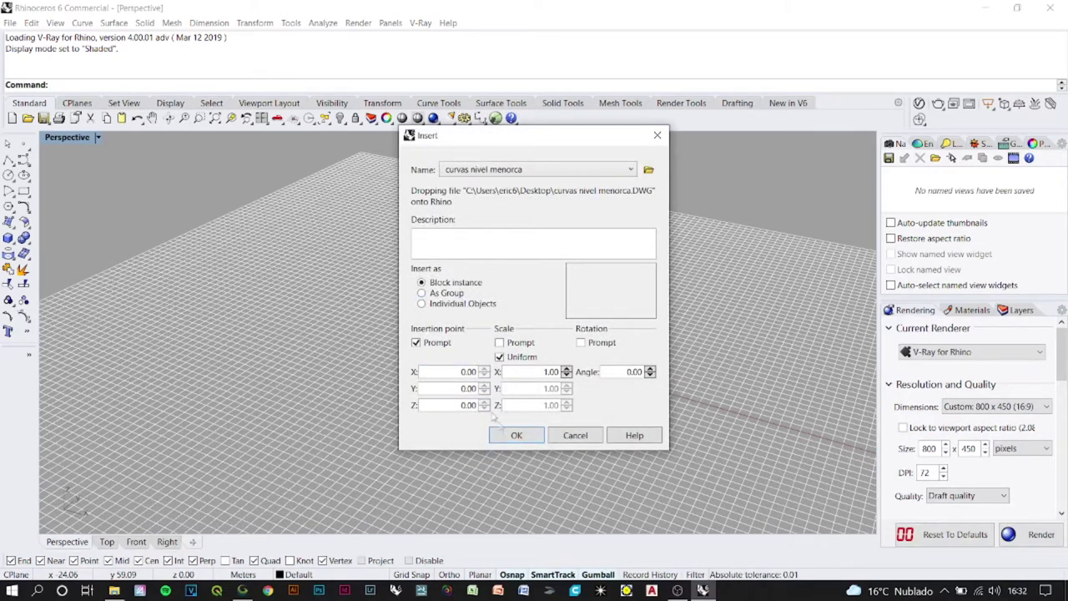
# Step: Insert the contours as a block instance, with model units in meters and the insertion point at 0,0,0
pyautogui.click(504, 434)
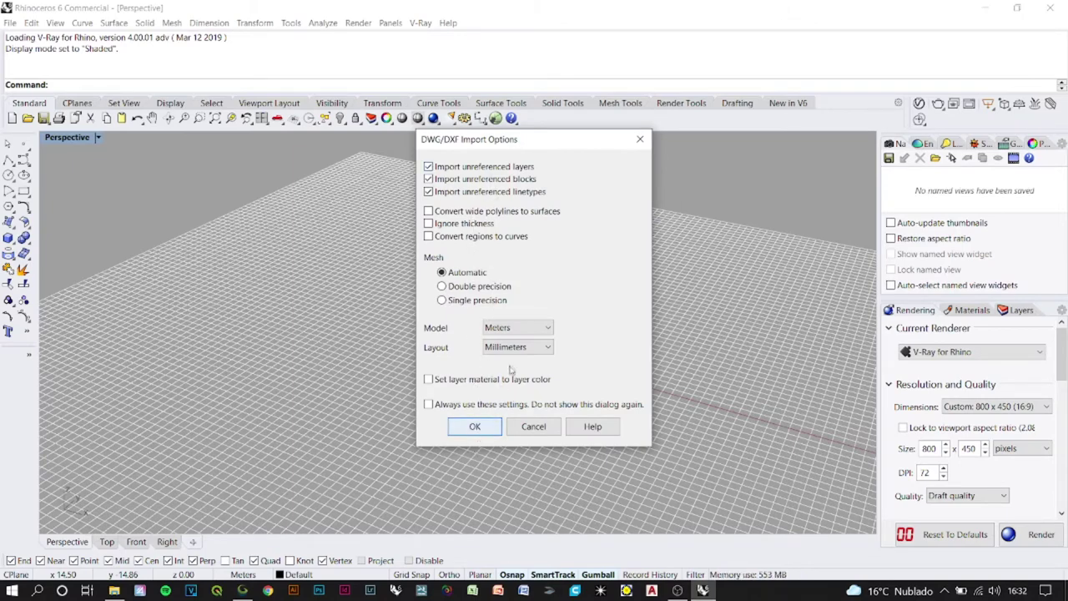
pyautogui.click(474, 427)
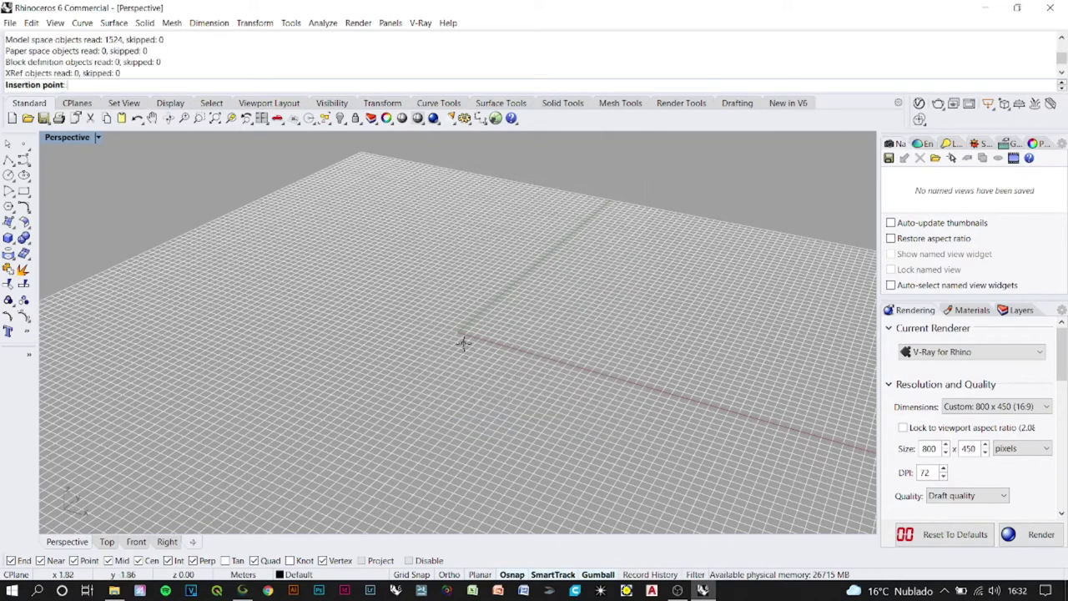
pyautogui.write('0,0,0')
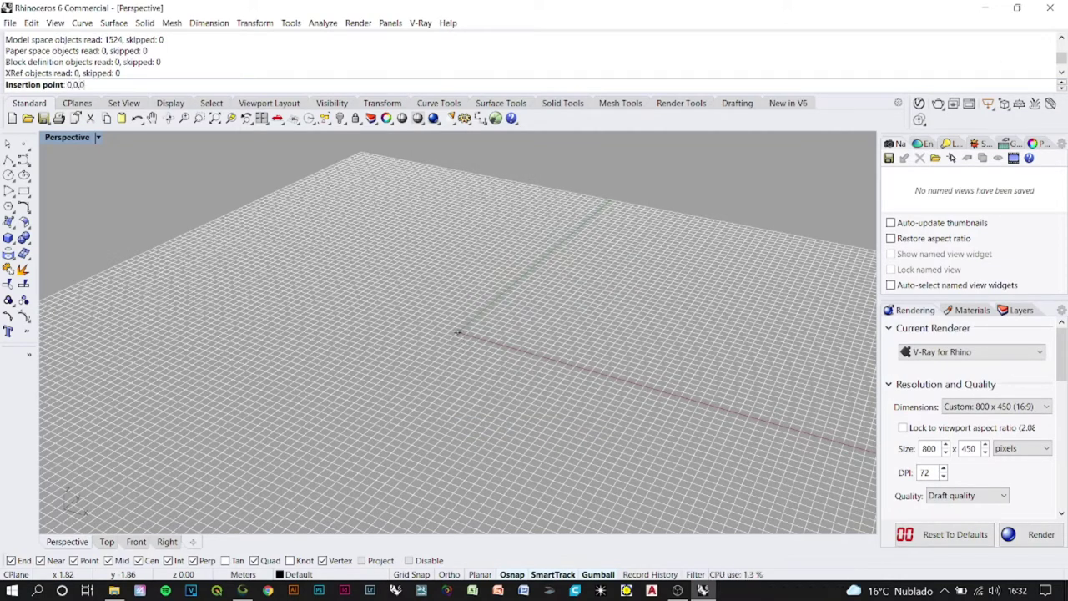
pyautogui.press('Return')
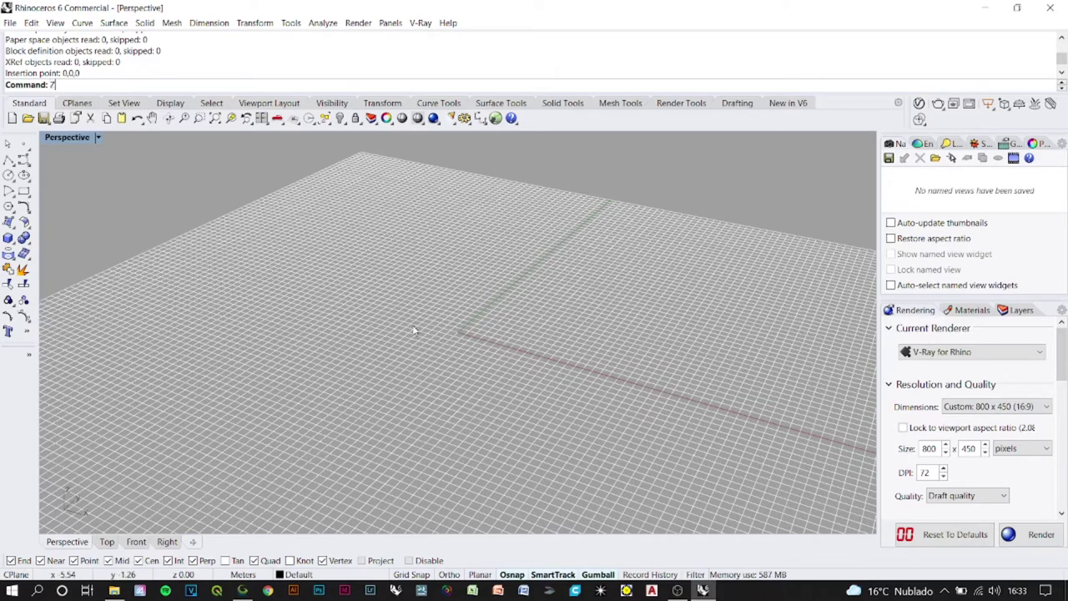
# Step: Create a solid bounding box in world coordinates around the inserted contour block
pyautogui.press('Return')
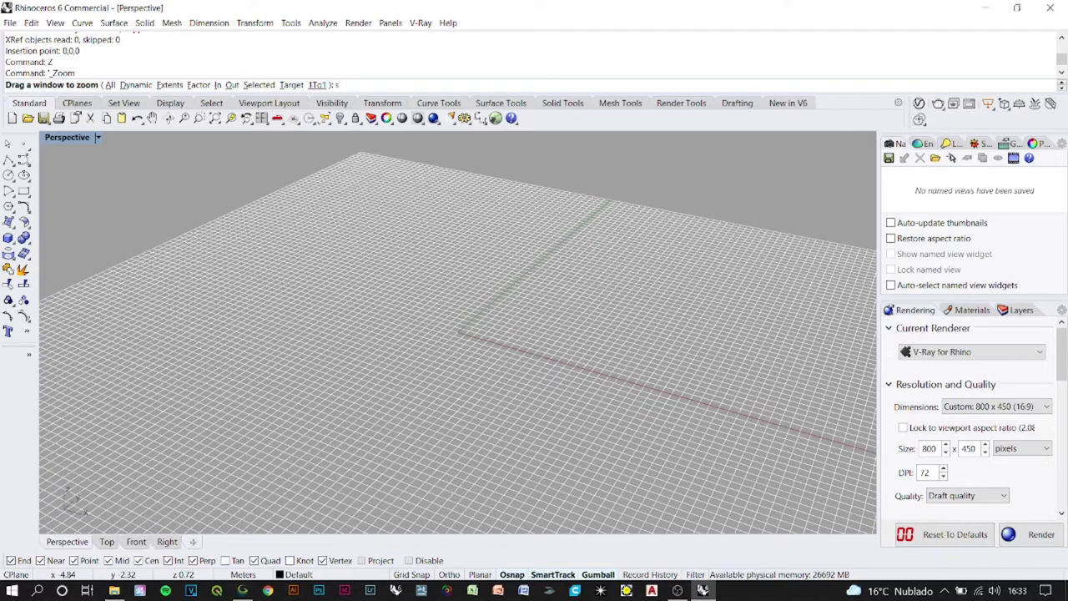
pyautogui.press('Return')
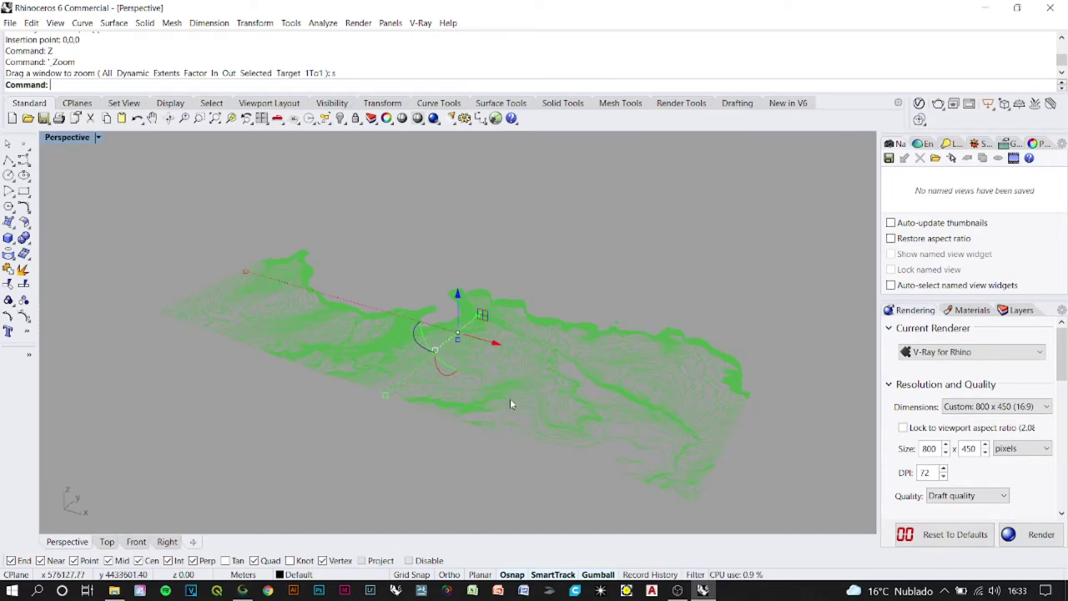
pyautogui.moveTo(554, 305); pyautogui.dragTo(324, 380, button='right')
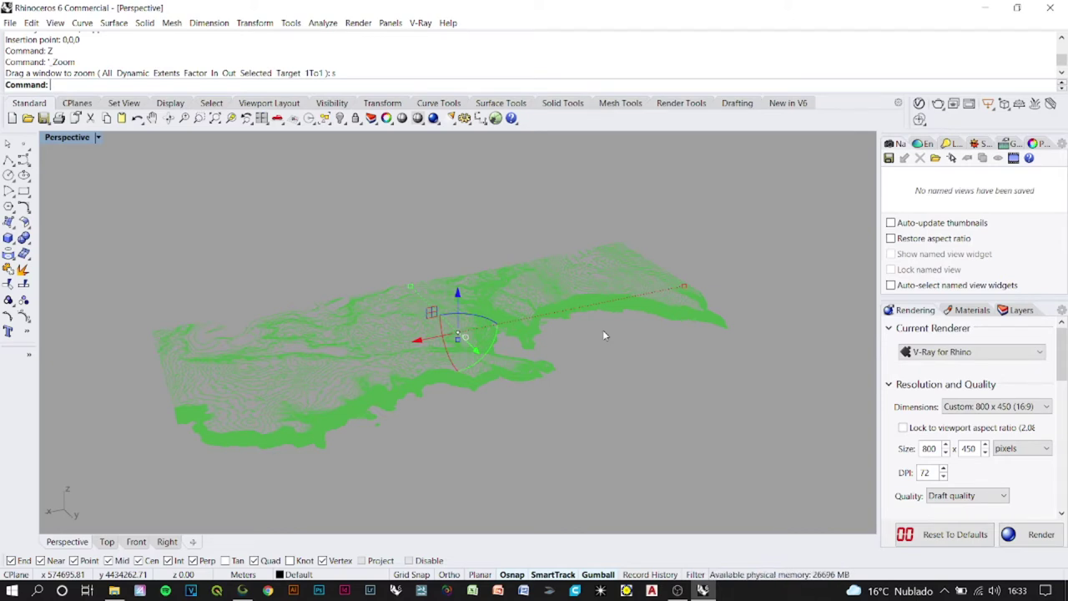
pyautogui.write('BoundingBox')
pyautogui.press('Return')
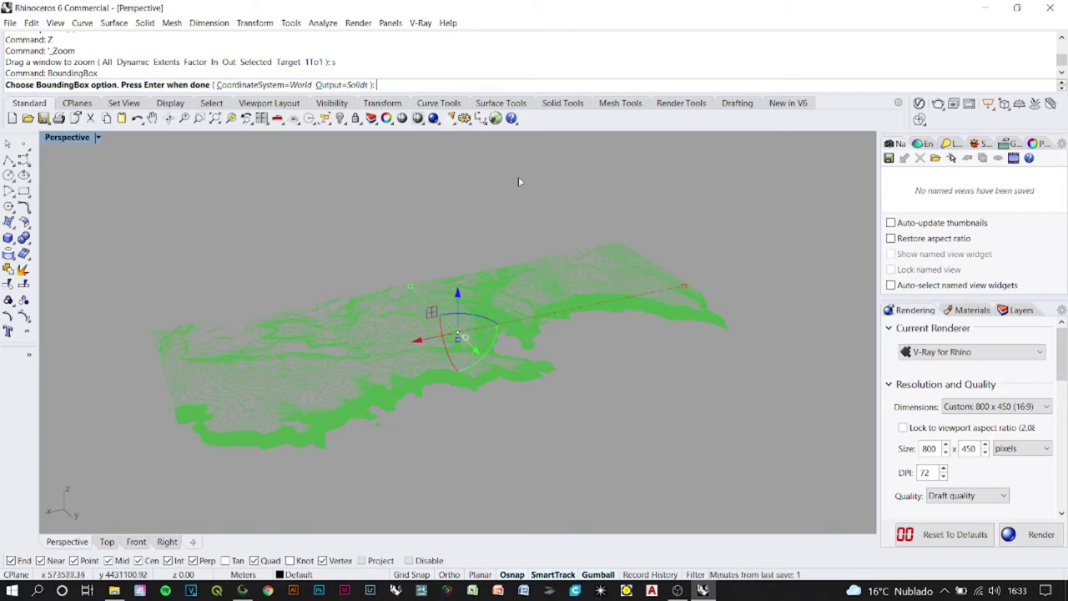
pyautogui.press('Return')
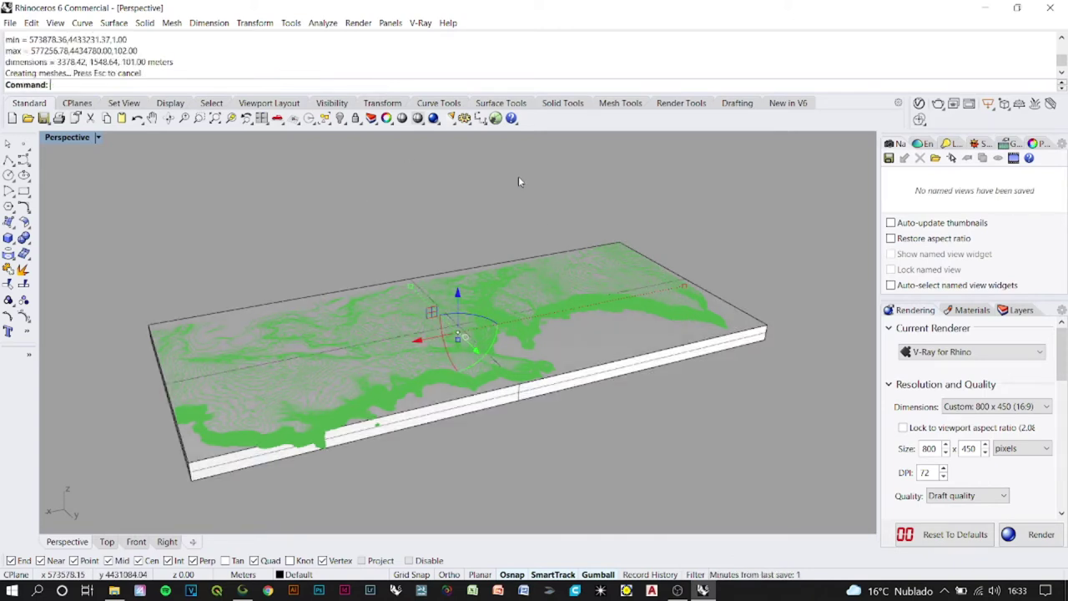
# Step: Move the bounding box and contour block together from the box's lower corner to 0,0,0
pyautogui.moveTo(354, 234); pyautogui.dragTo(559, 338, button='right')
pyautogui.scroll(-5, 564, 330)
pyautogui.click(426, 376)
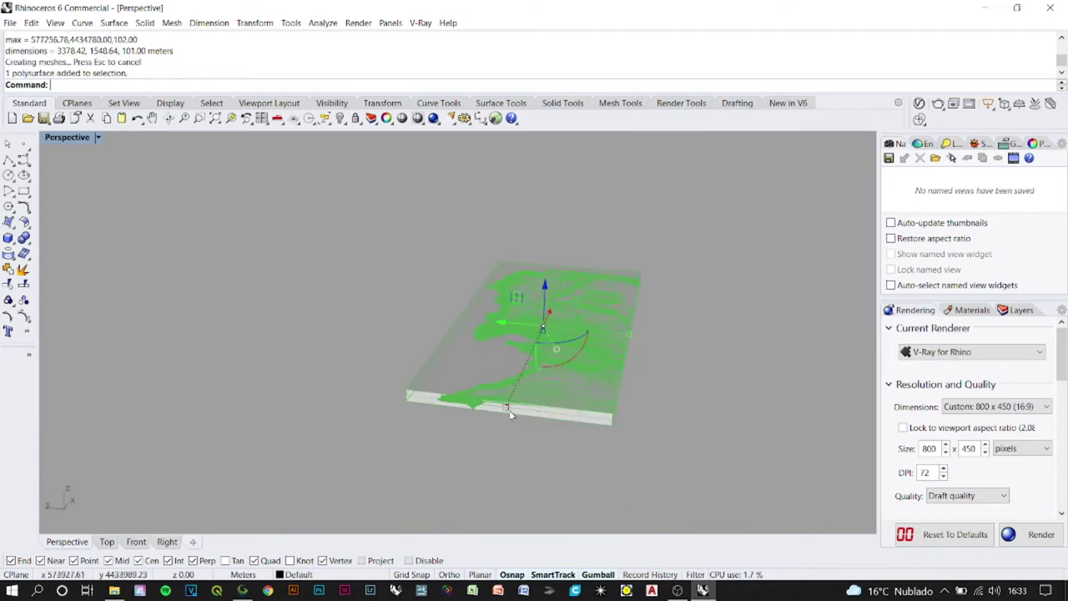
pyautogui.write('M')
pyautogui.press('Return')
pyautogui.click(406, 402)
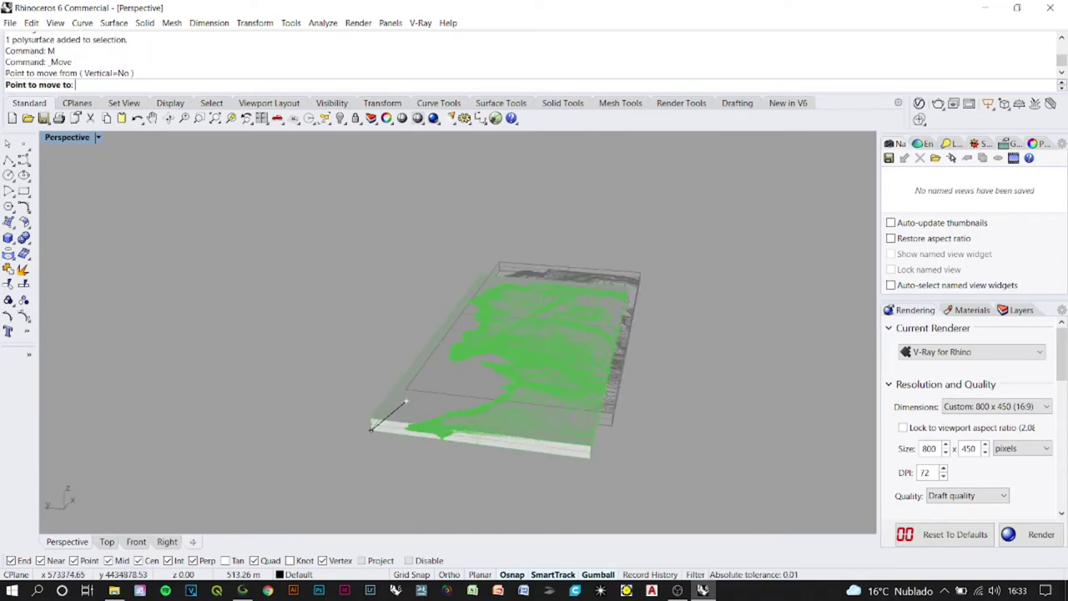
pyautogui.write('0,0')
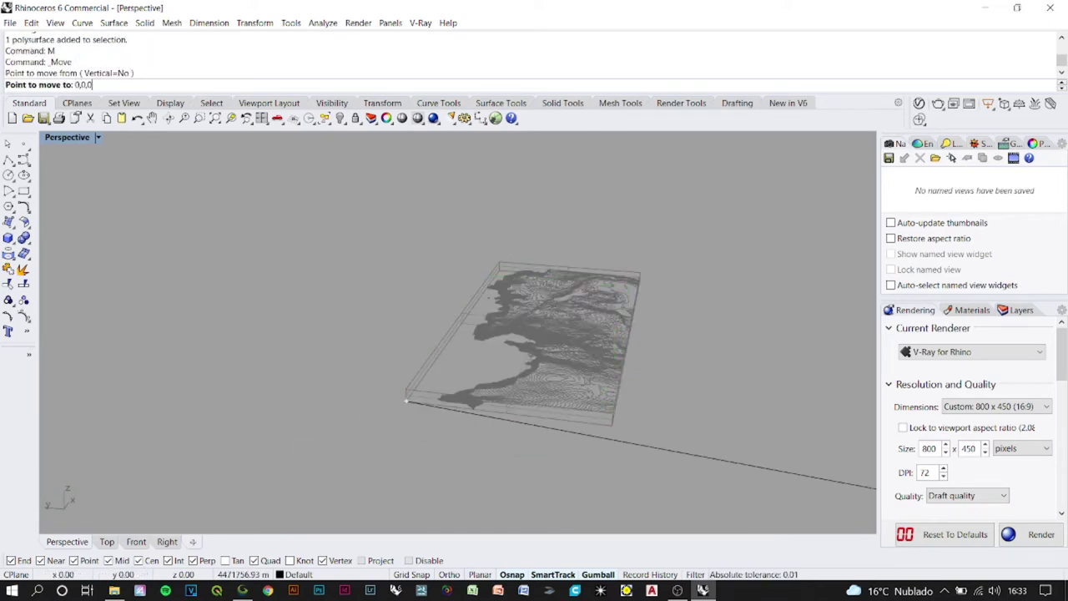
pyautogui.press('Return')
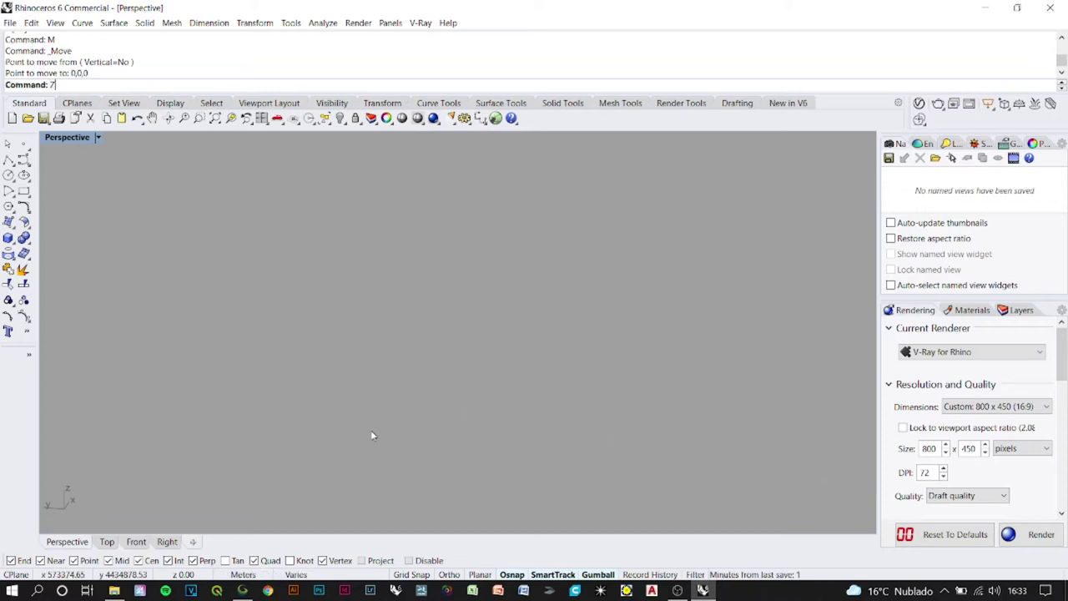
pyautogui.press('Return')
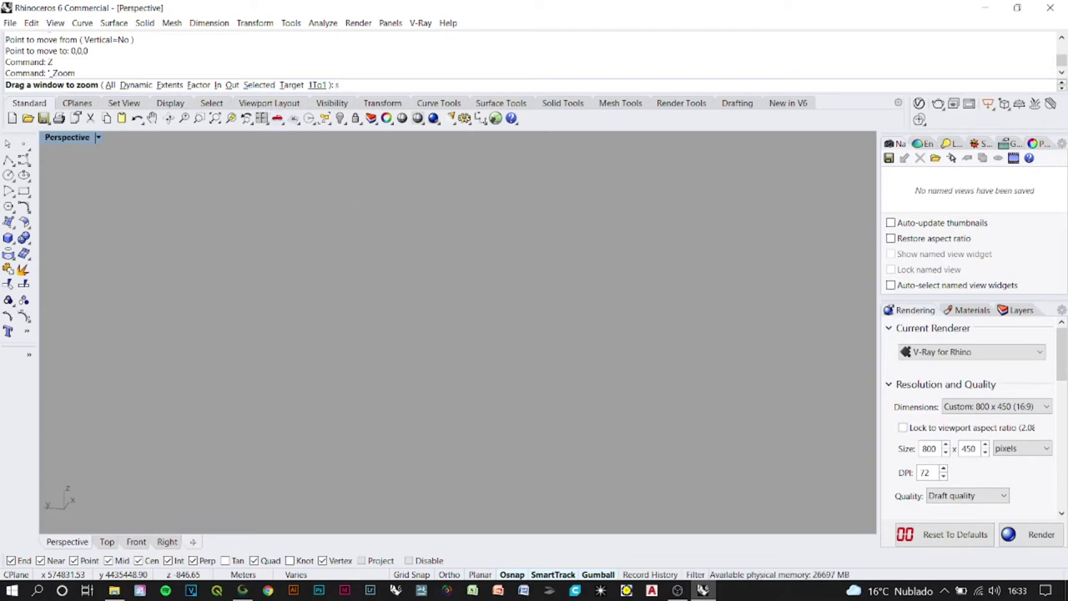
pyautogui.press('Return')
pyautogui.moveTo(367, 209); pyautogui.dragTo(444, 374, button='right')
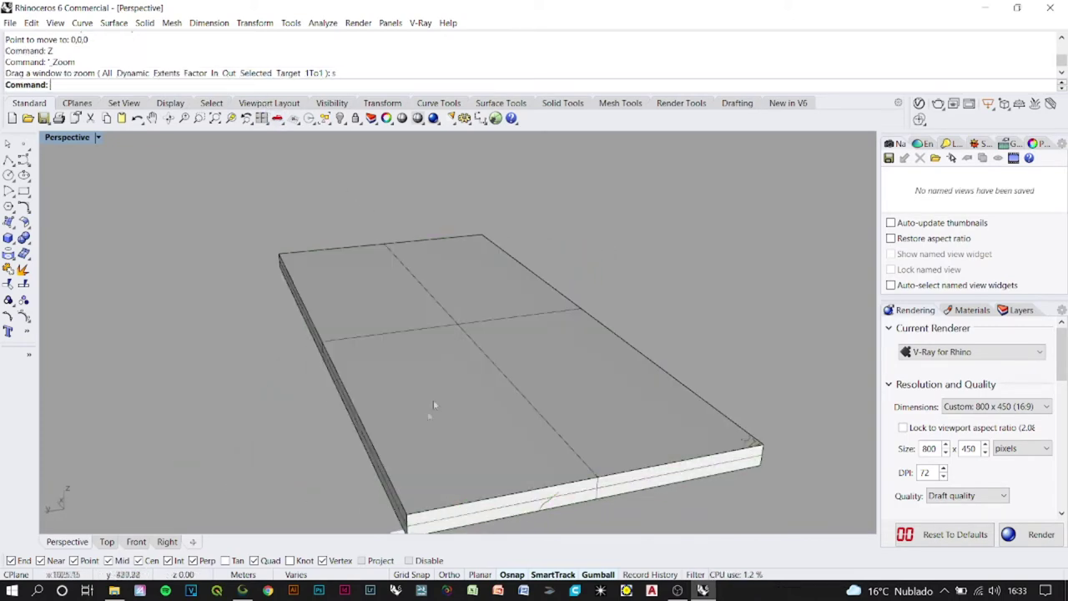
# Step: Delete the solid bounding box around the contour block
pyautogui.click(403, 448)
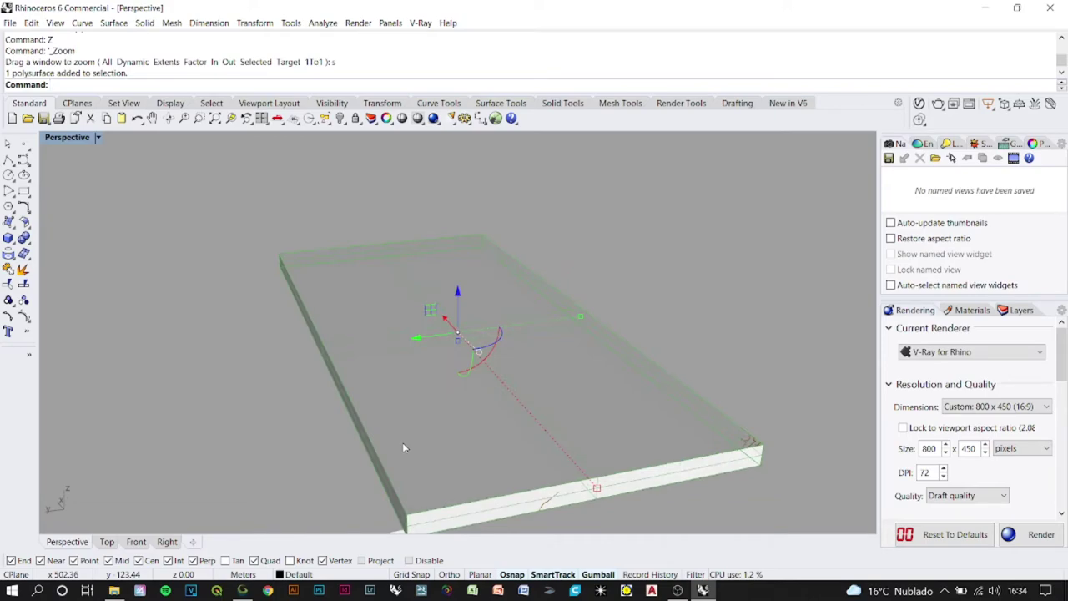
pyautogui.press('Delete')
pyautogui.moveTo(403, 445); pyautogui.dragTo(394, 324, button='right')
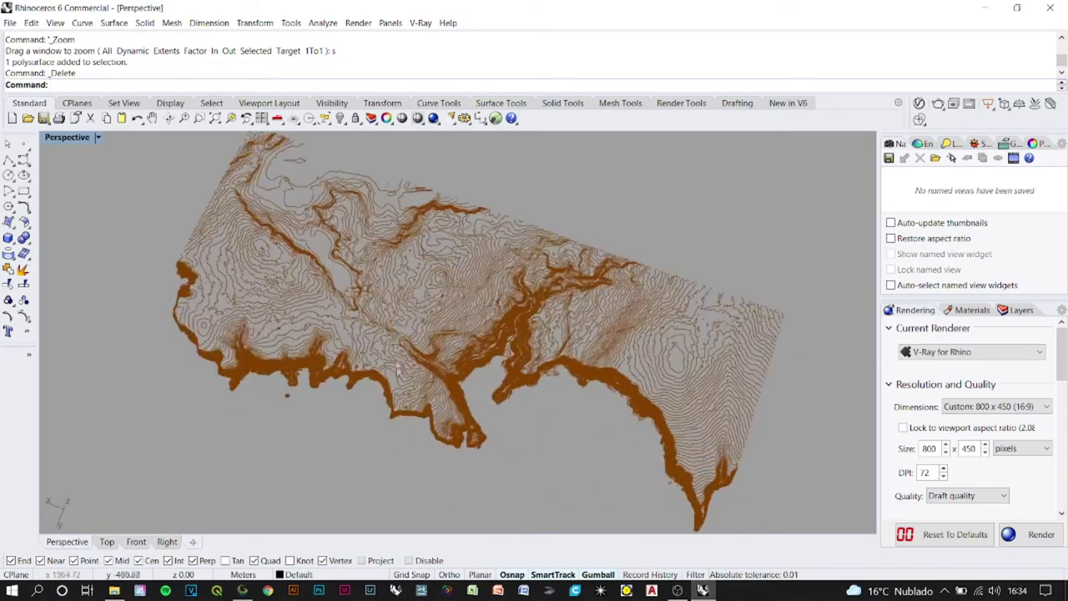
pyautogui.scroll(5, 351, 282)
pyautogui.scroll(10, 351, 282)
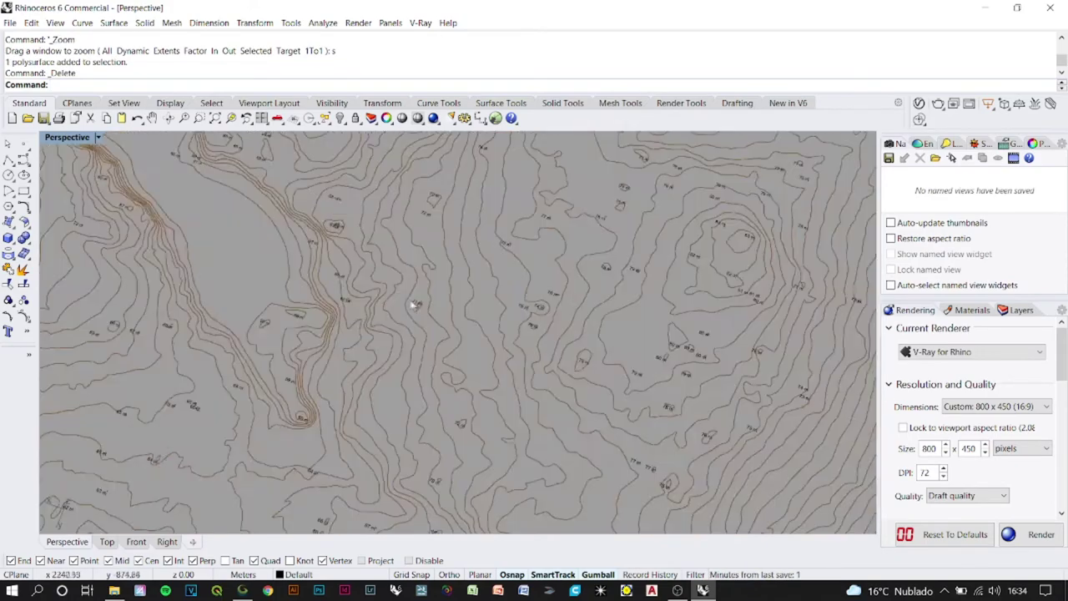
# Step: Try to break up the contour block instance with an Unblock command
pyautogui.click(398, 288)
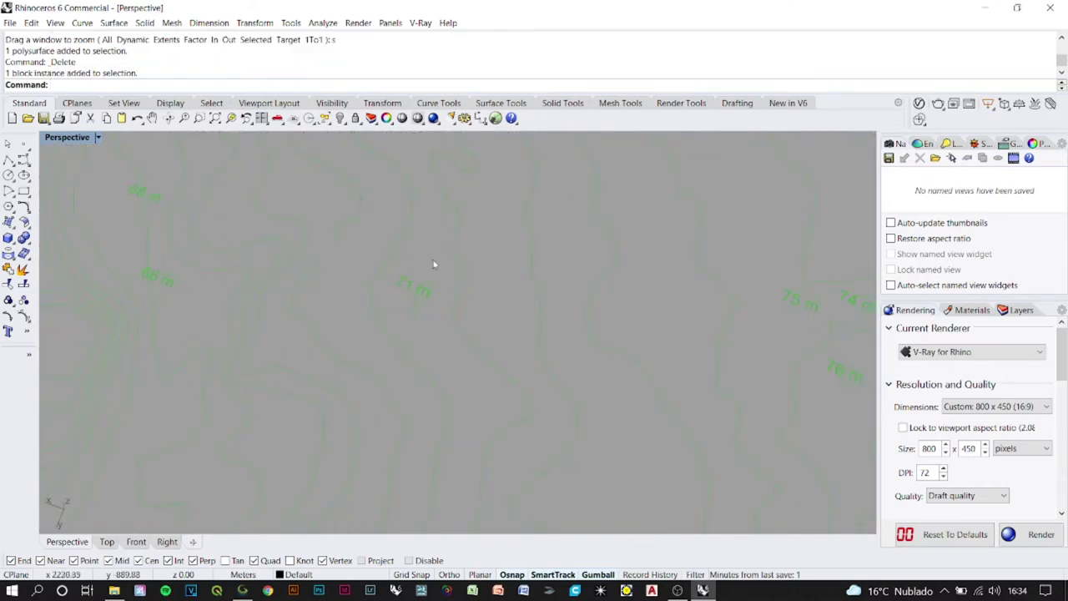
pyautogui.click(425, 279)
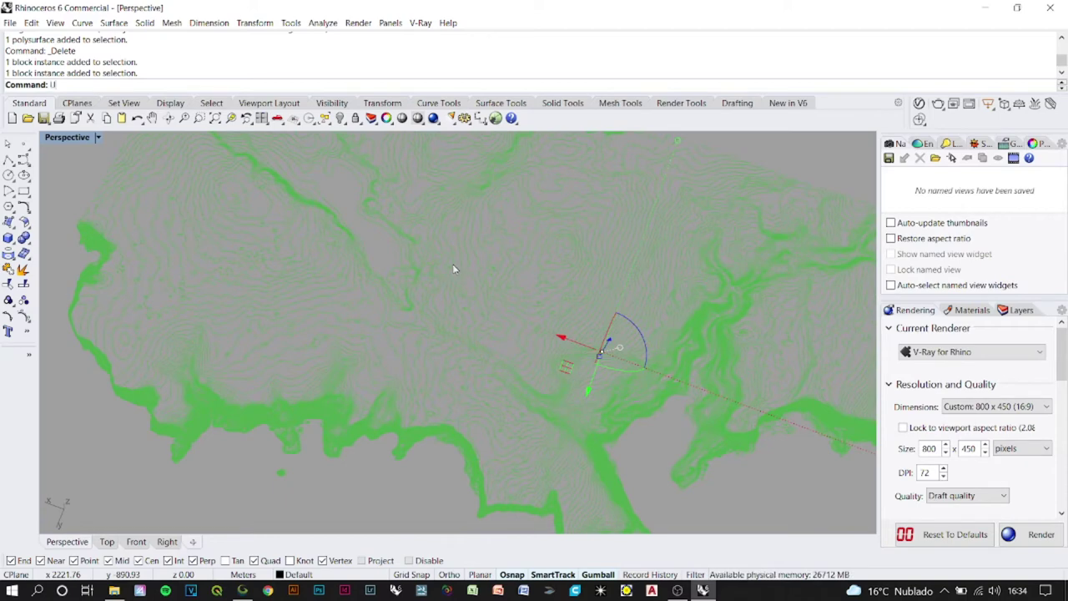
pyautogui.write('Unblock')
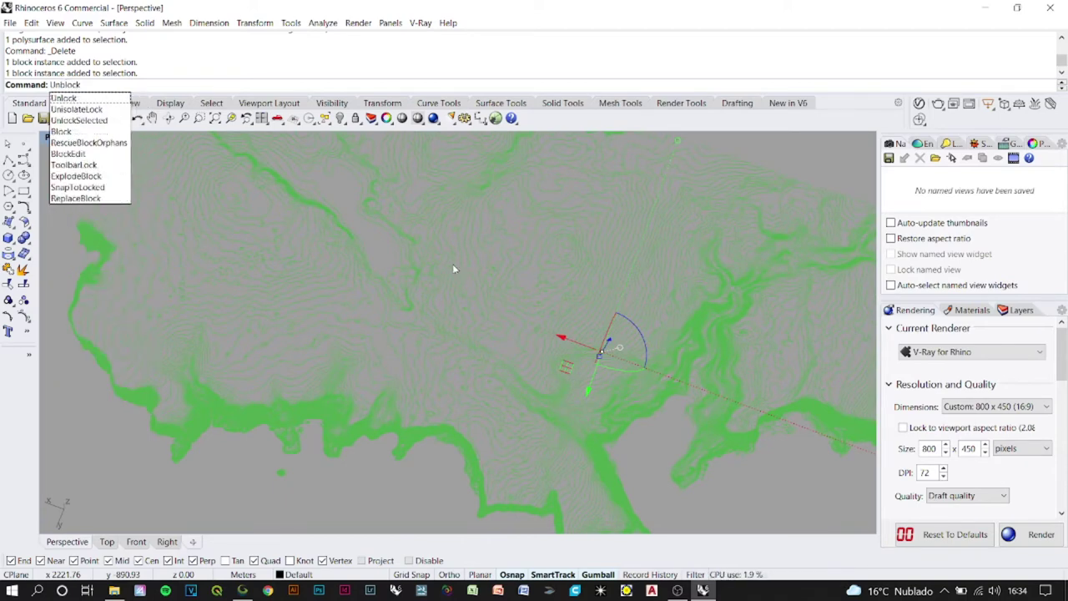
pyautogui.press('Return')
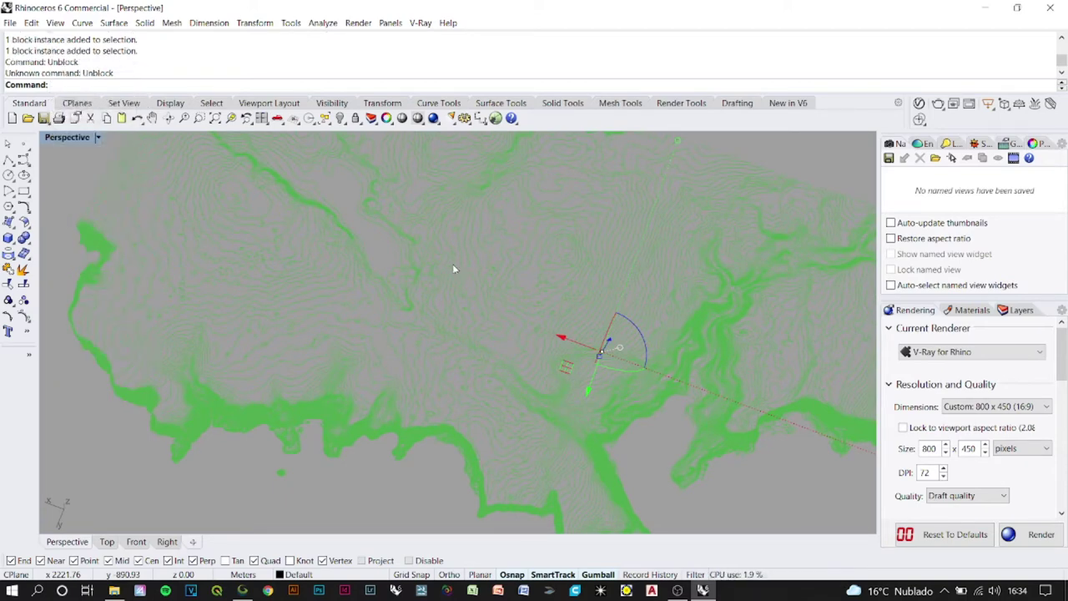
pyautogui.click(453, 268)
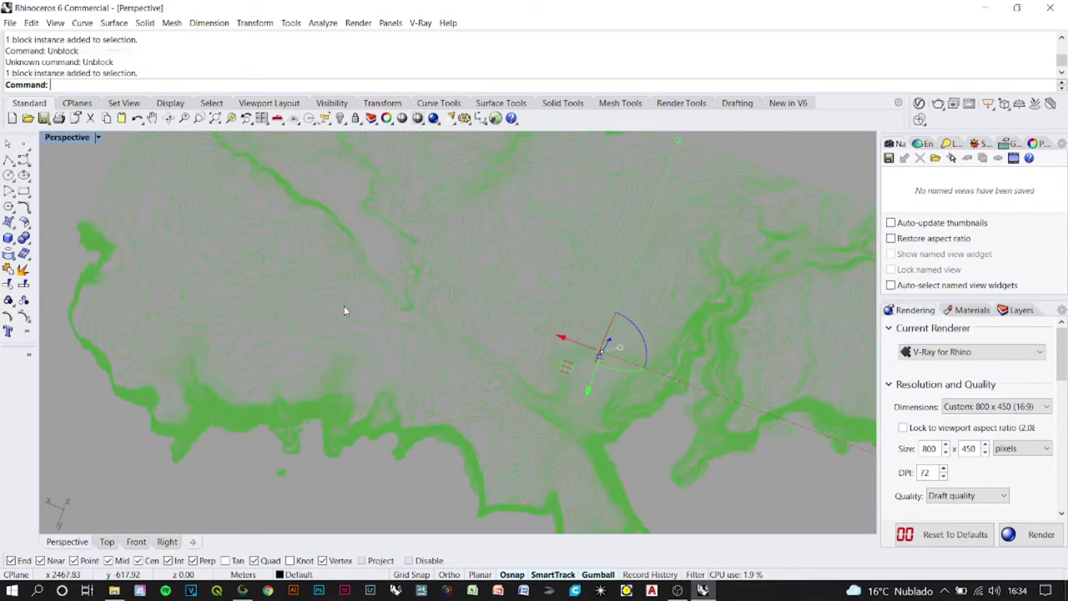
# Step: Hide the FeatureAttribs layer with the elevation labels and clear the selection
pyautogui.click(1021, 310)
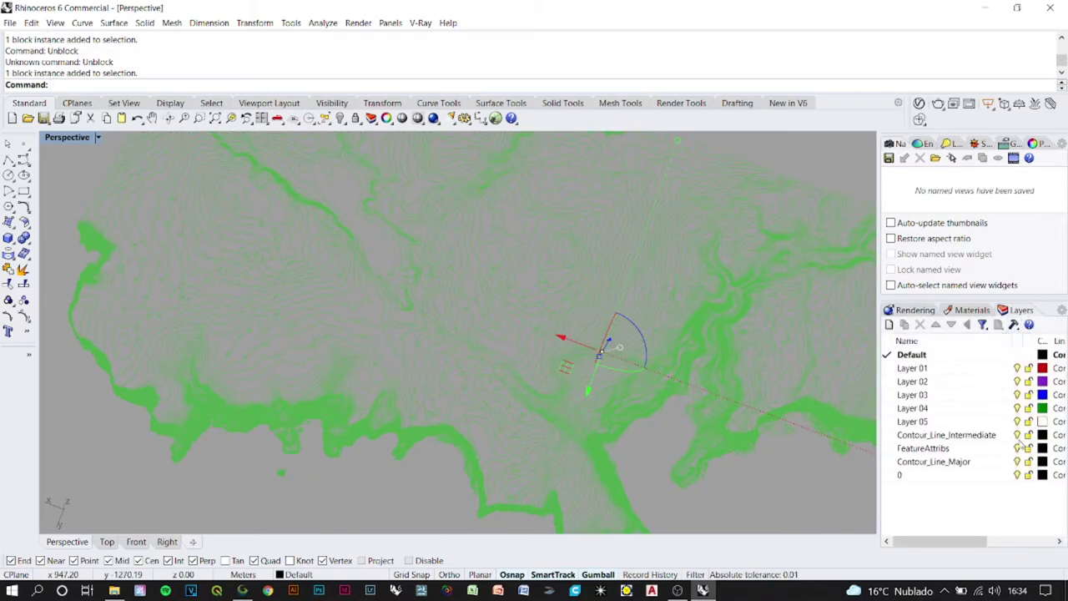
pyautogui.click(934, 448)
pyautogui.press('Escape')
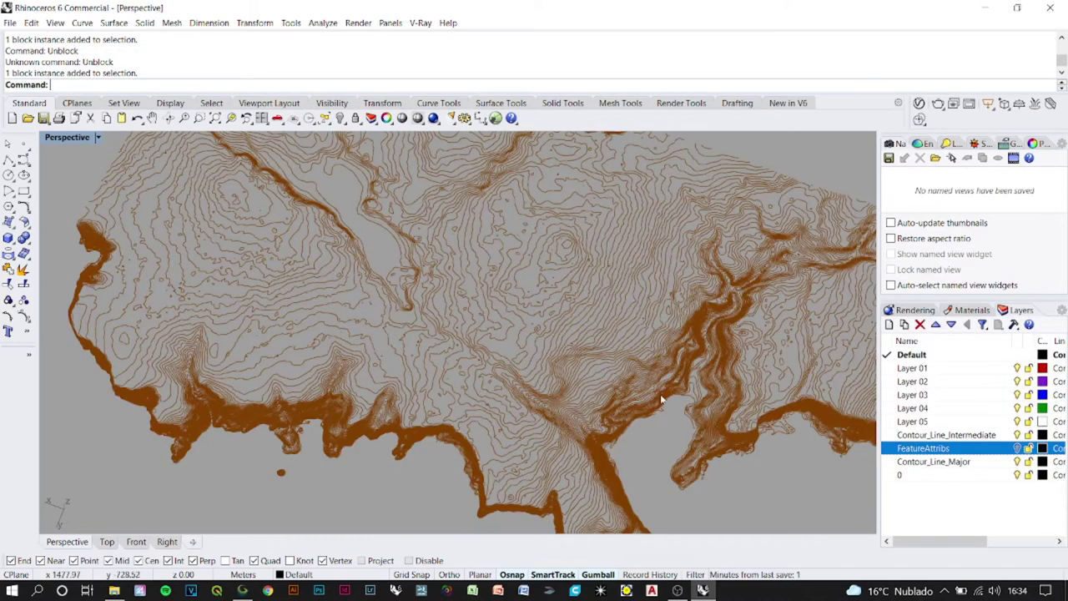
pyautogui.scroll(3, 528, 364)
pyautogui.scroll(-5, 526, 318)
pyautogui.moveTo(708, 469); pyautogui.dragTo(622, 379, button='right')
pyautogui.scroll(5, 617, 333)
pyautogui.scroll(-6, 608, 294)
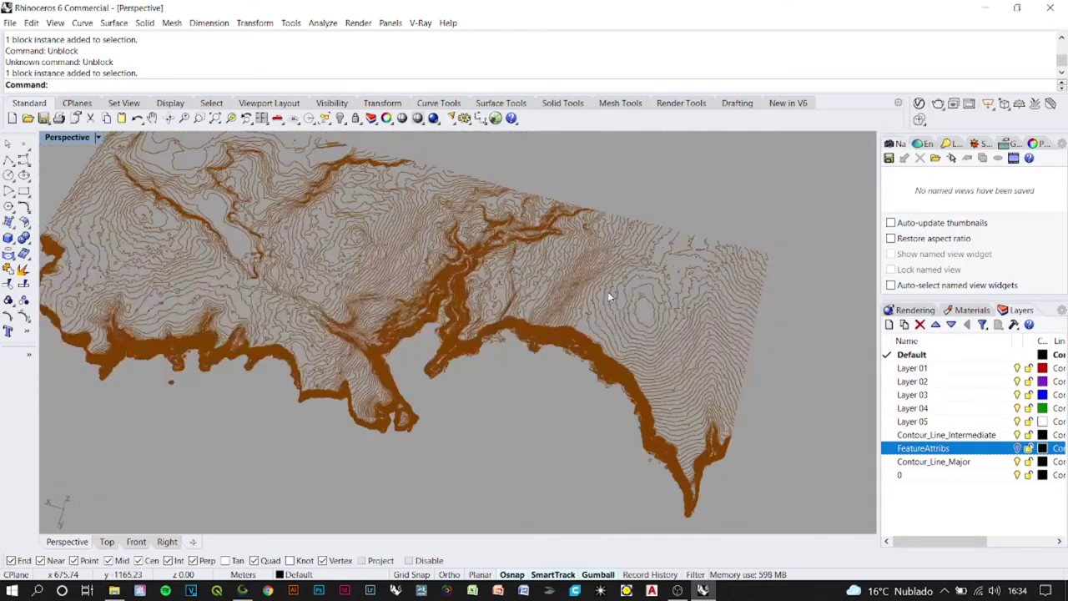
# Step: Explode the contour block instance into separate objects and deselect them
pyautogui.moveTo(715, 186); pyautogui.dragTo(300, 451)
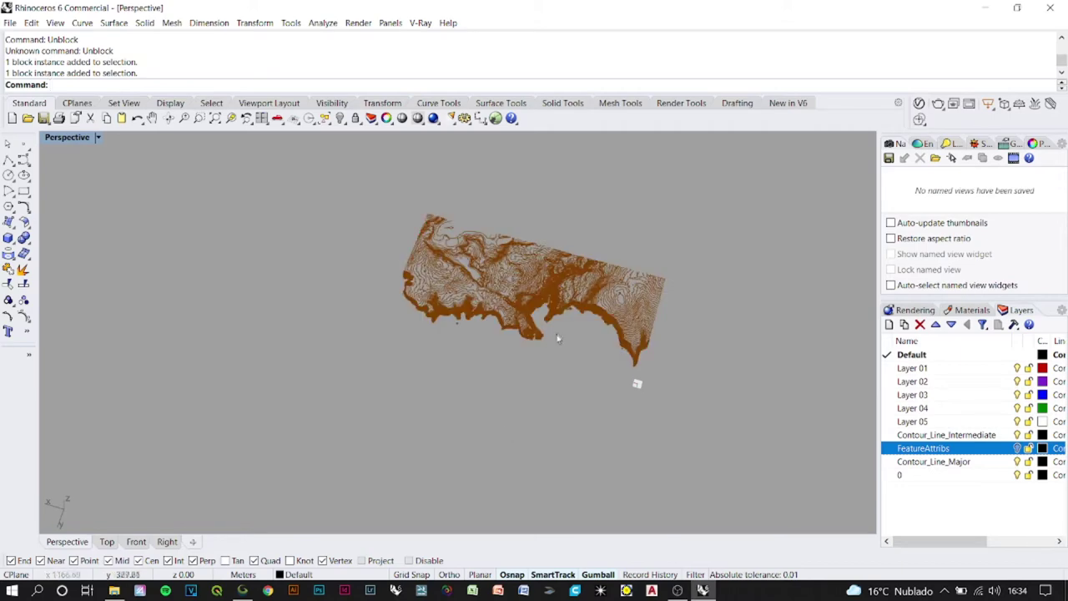
pyautogui.scroll(3, 567, 309)
pyautogui.write('Explode')
pyautogui.press('Return')
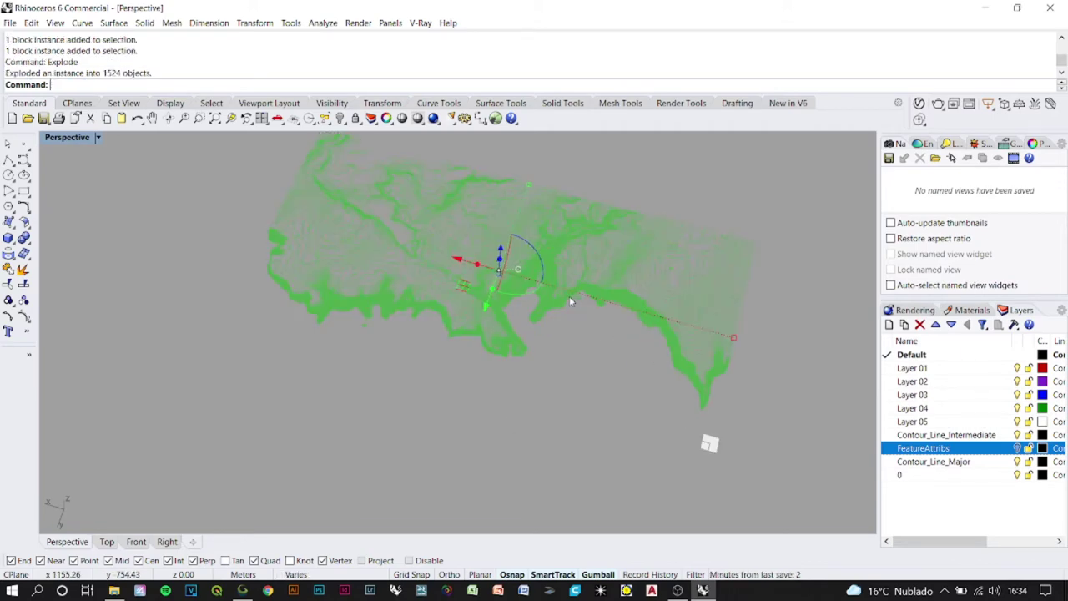
pyautogui.click(567, 386)
pyautogui.click(587, 290)
pyautogui.click(569, 345)
pyautogui.scroll(-5, 553, 377)
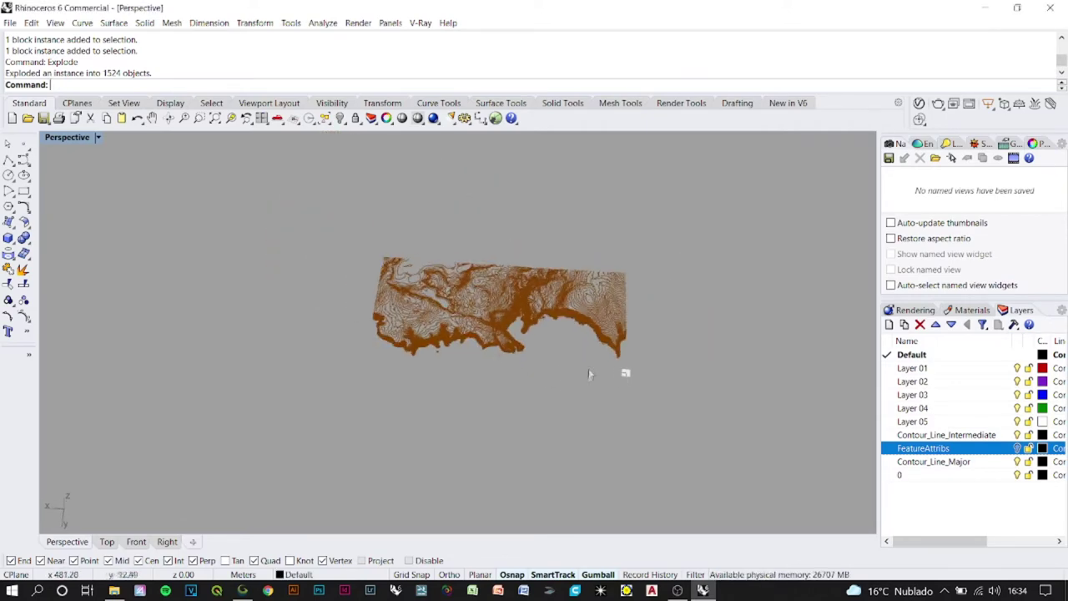
# Step: Select all the exploded contours to check them as individual curves, clear the selection and inspect the terrain
pyautogui.moveTo(743, 167); pyautogui.dragTo(186, 412)
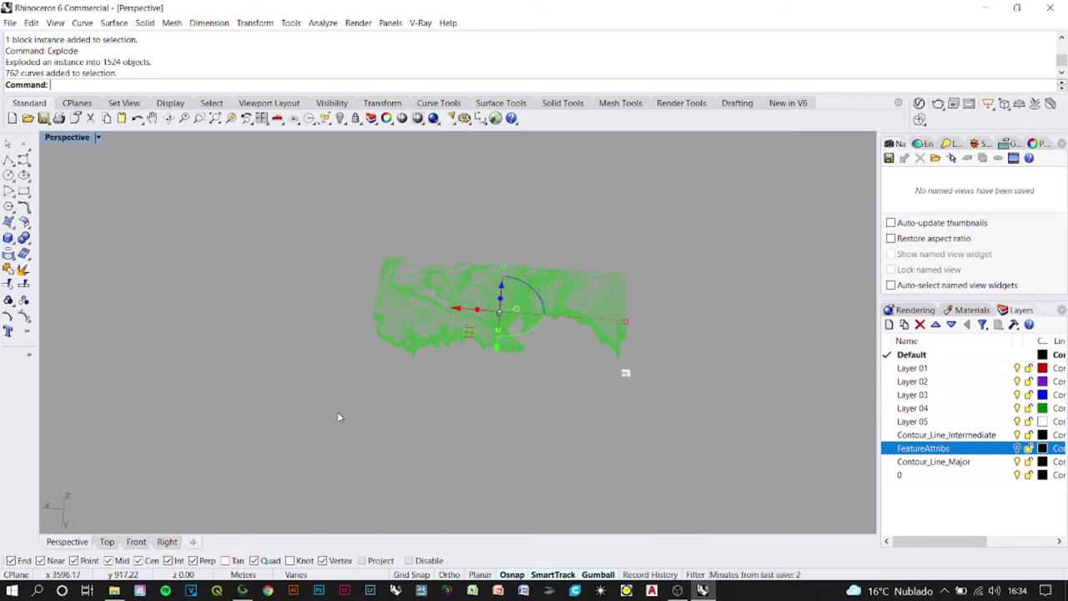
pyautogui.click(598, 232)
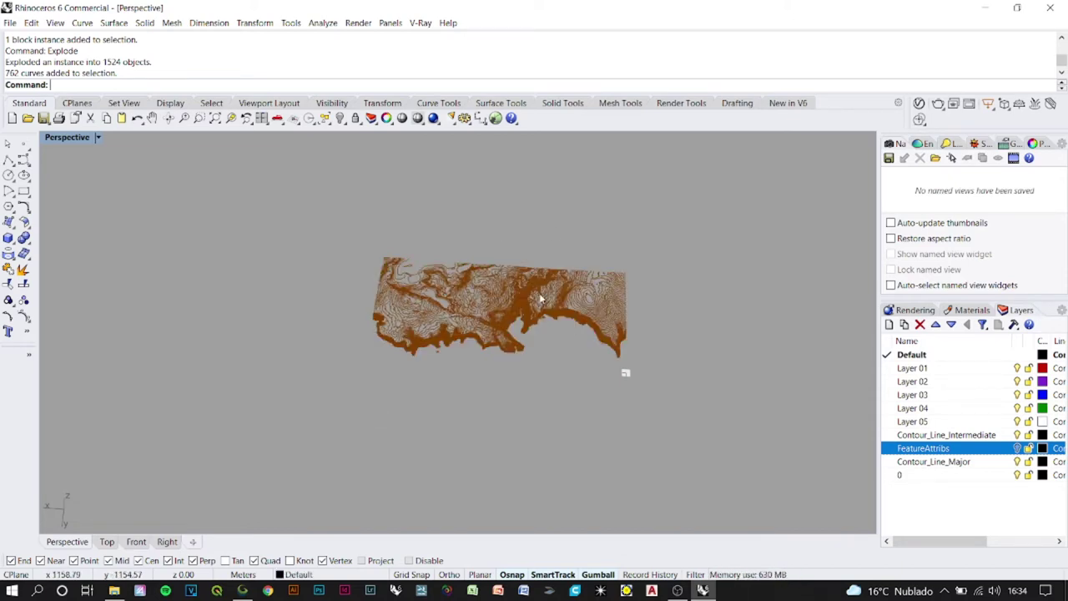
pyautogui.scroll(3, 517, 320)
pyautogui.scroll(5, 517, 320)
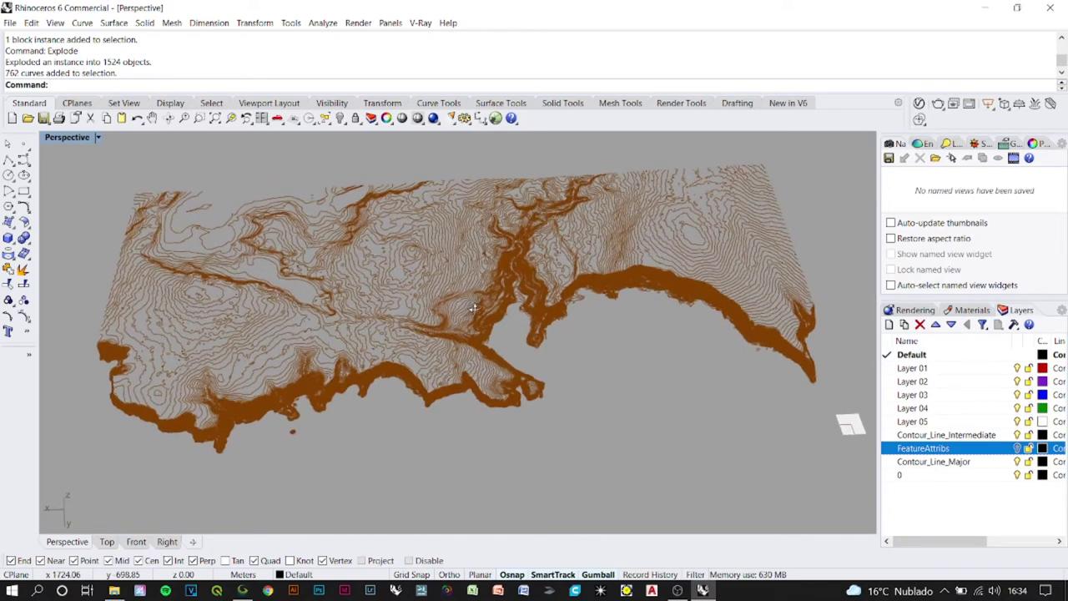
pyautogui.moveTo(472, 307); pyautogui.dragTo(454, 305, button='right')
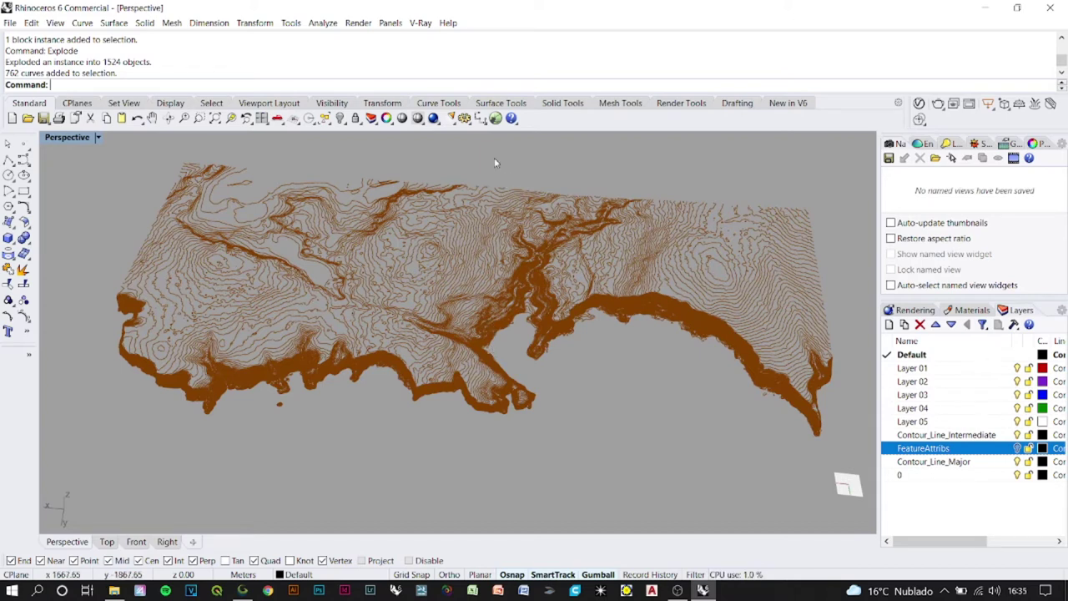
# Step: Launch Grasshopper, dismiss its getting-started browser and narrow its window to free the perspective view
pyautogui.click(496, 118)
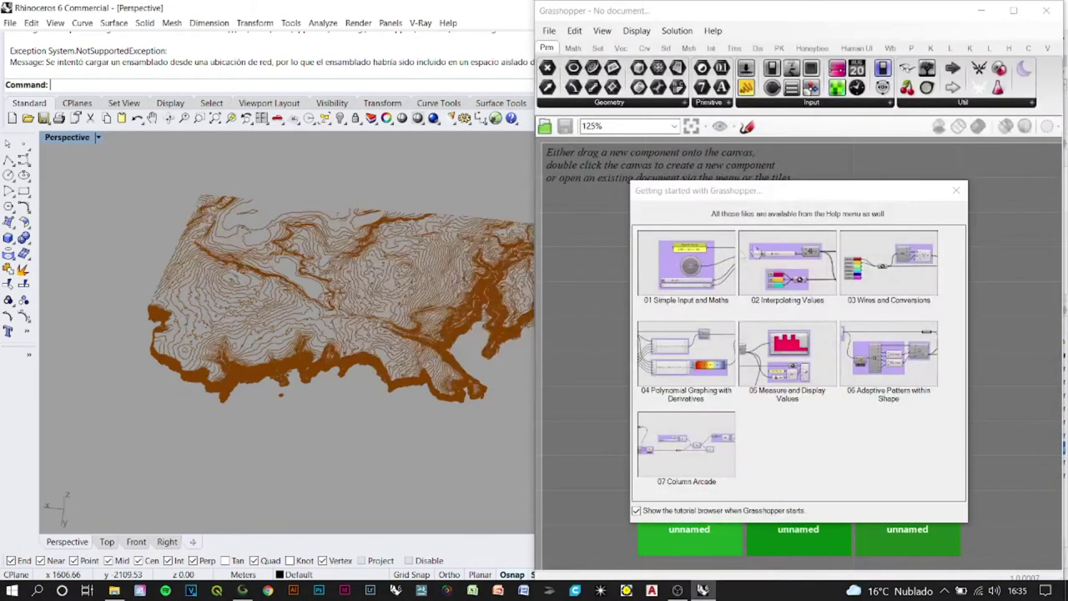
pyautogui.click(957, 192)
pyautogui.moveTo(531, 248); pyautogui.dragTo(809, 248)
# Step: Add a Curve parameter to the Grasshopper canvas and reference all the contour curves in it as multiple curves
pyautogui.moveTo(763, 175); pyautogui.dragTo(96, 507)
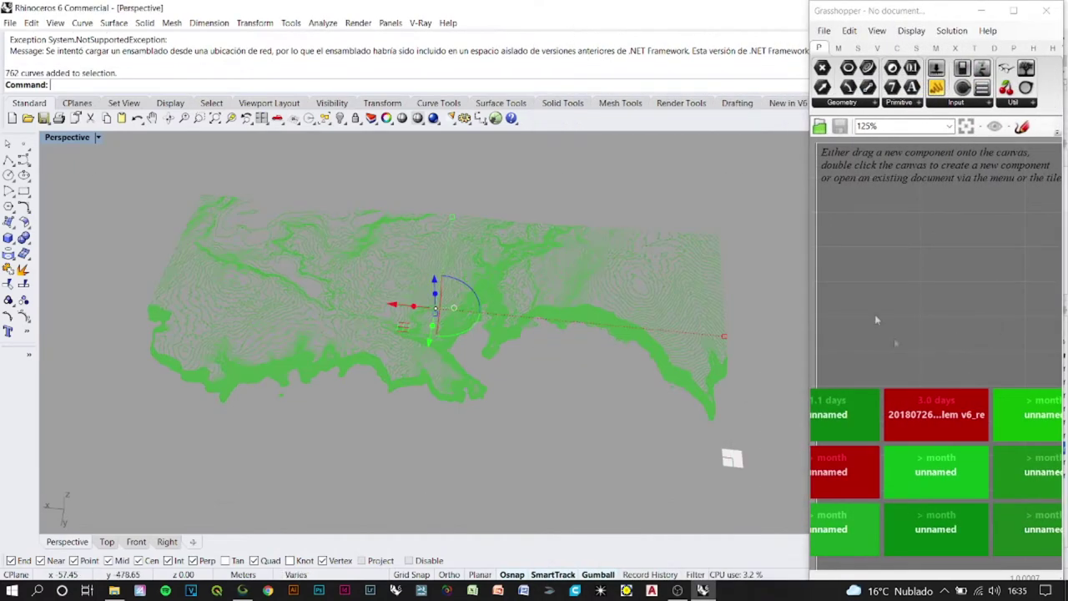
pyautogui.doubleClick(888, 252)
pyautogui.write('curve')
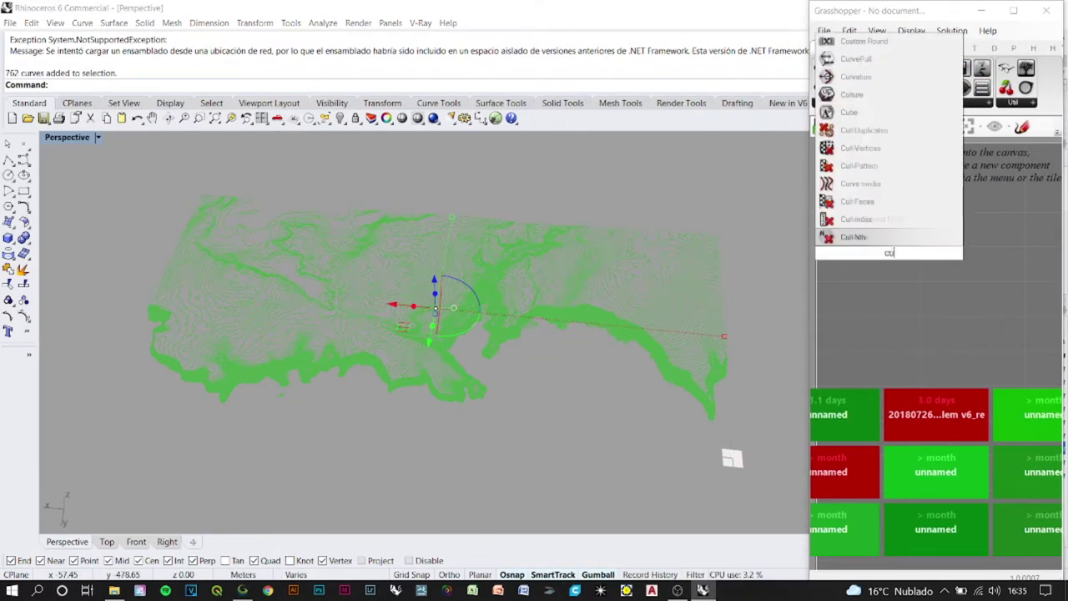
pyautogui.press('Return')
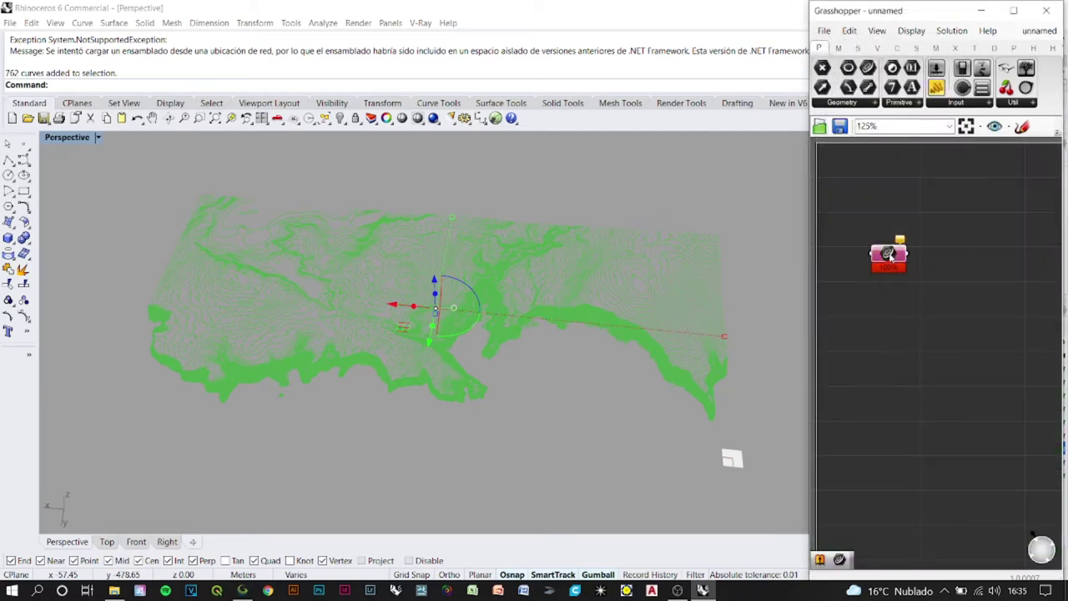
pyautogui.rightClick(887, 254)
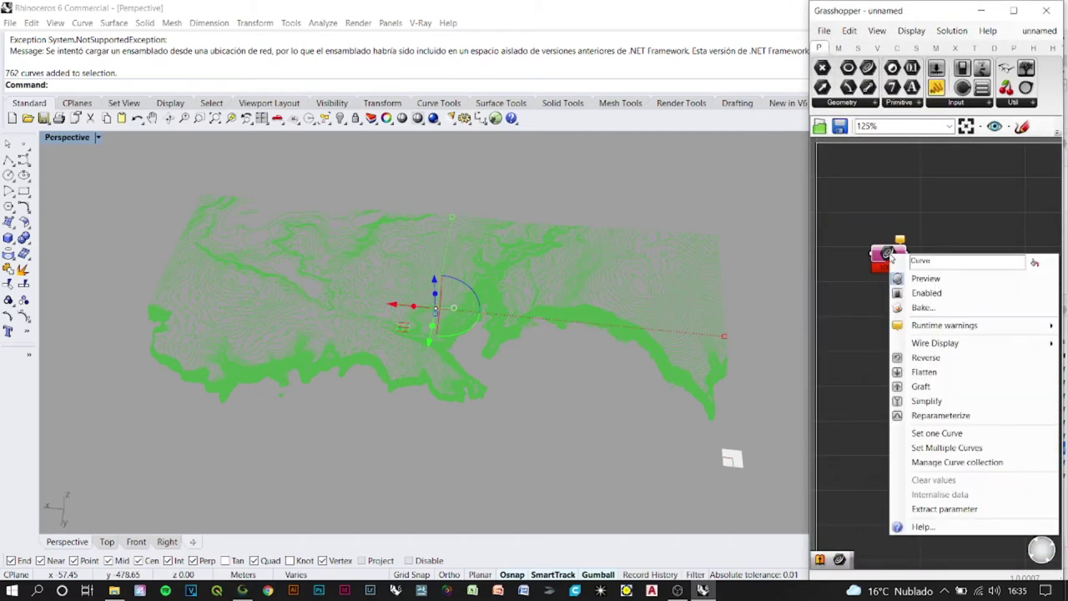
pyautogui.click(945, 448)
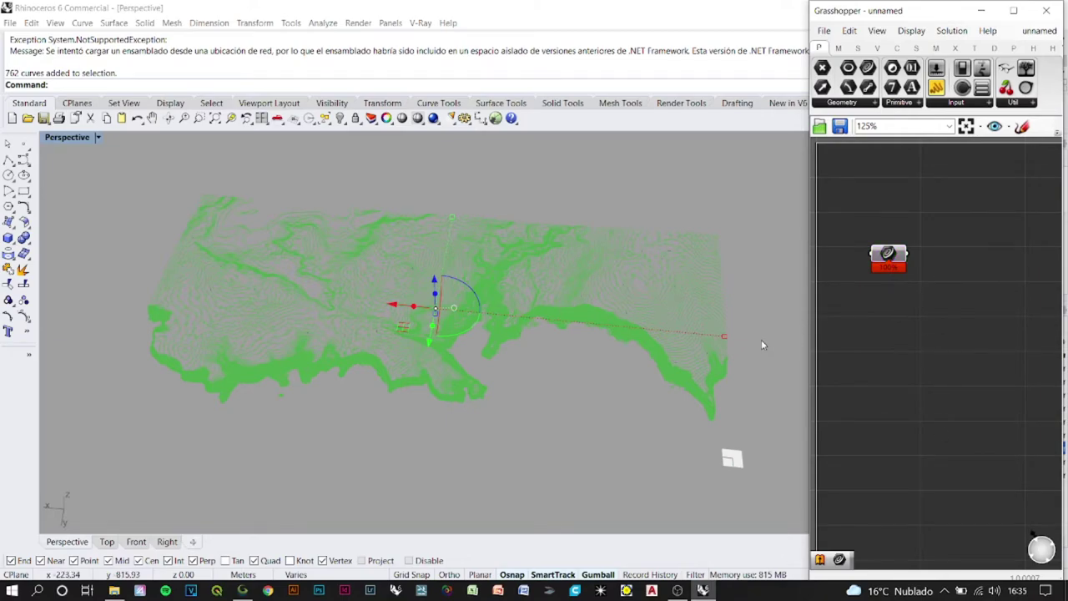
# Step: Highlight the Curve parameter and check in the perspective view which contours it references
pyautogui.click(761, 340)
pyautogui.scroll(5, 524, 299)
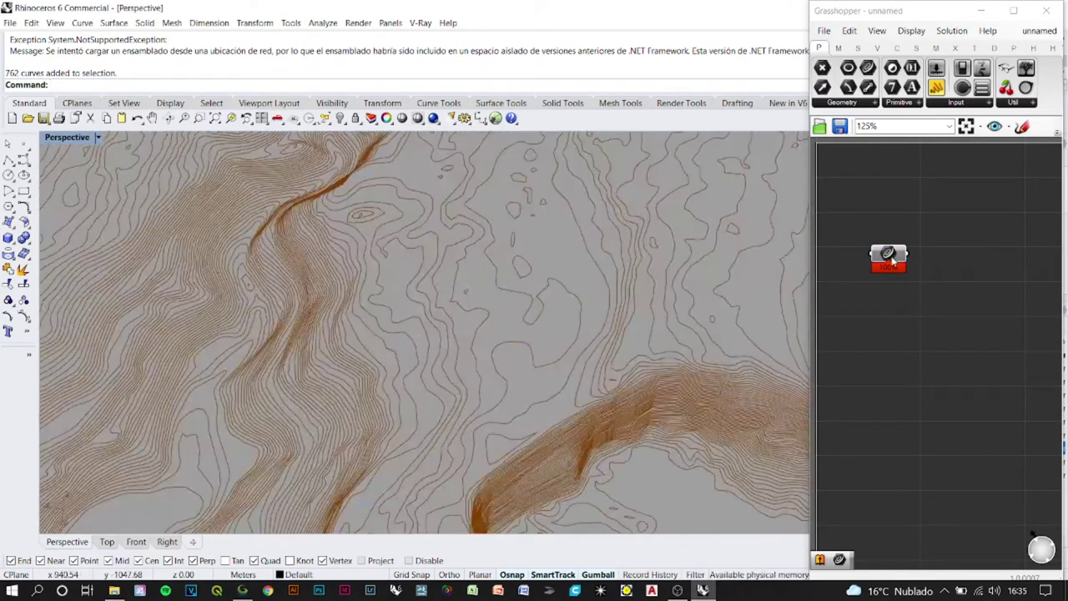
pyautogui.click(889, 258)
pyautogui.scroll(-5, 503, 266)
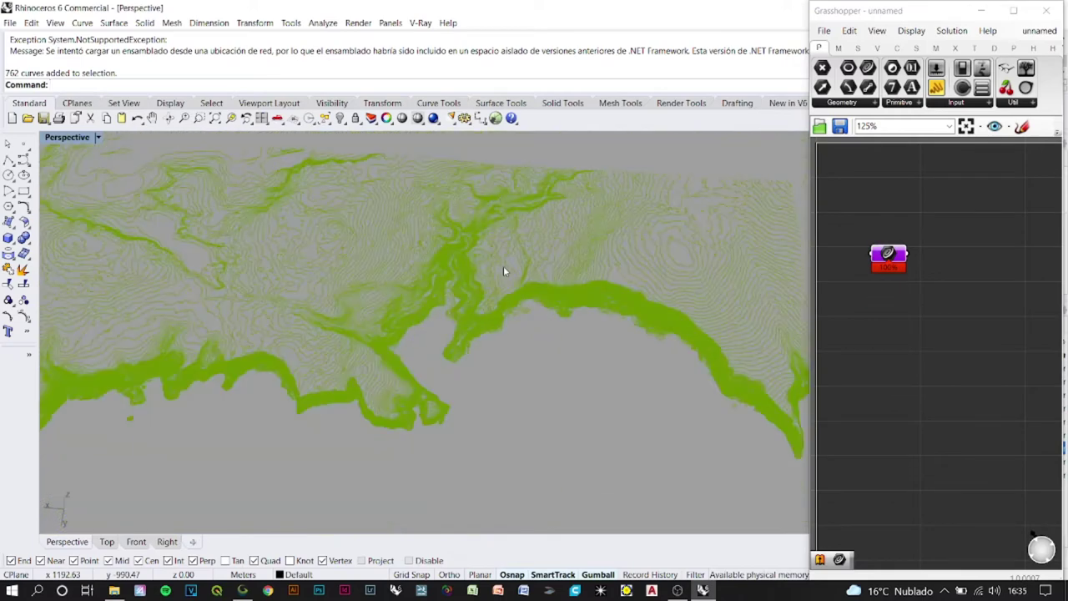
pyautogui.scroll(-4, 503, 265)
pyautogui.moveTo(539, 293); pyautogui.dragTo(477, 251, button='right')
# Step: Add a Control Points component and feed the Curve parameter into its Curve input
pyautogui.click(953, 280)
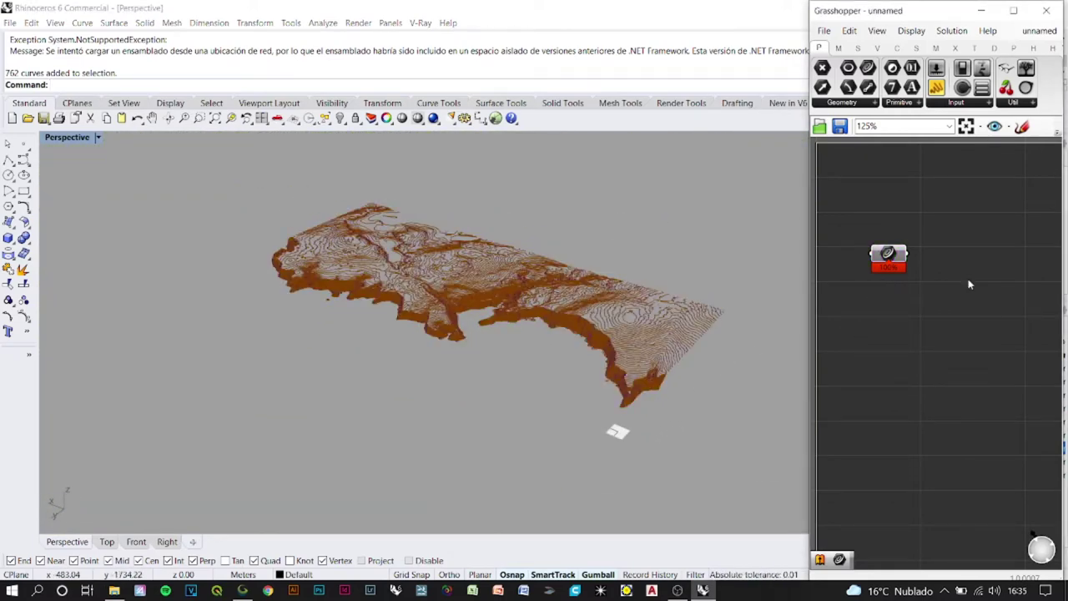
pyautogui.doubleClick(969, 284)
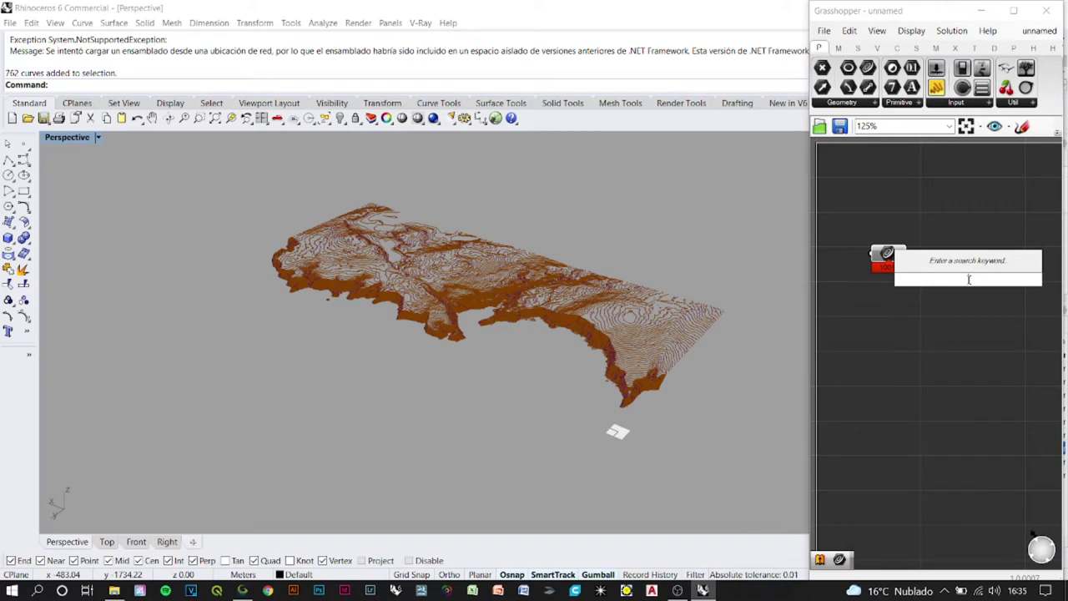
pyautogui.write('controls')
pyautogui.press('BackSpace')
pyautogui.press('Return')
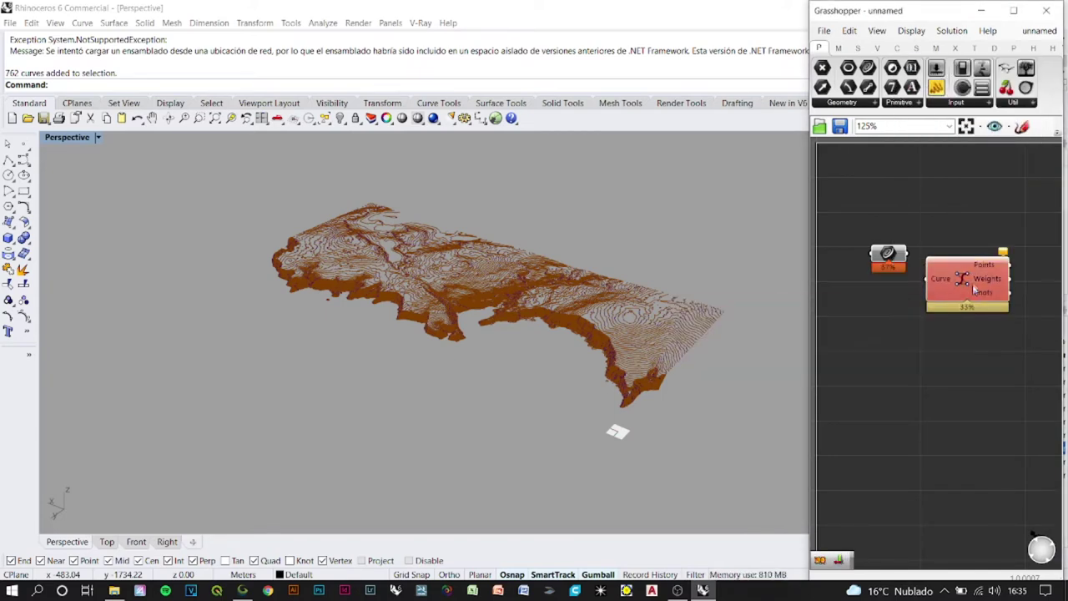
pyautogui.moveTo(917, 257); pyautogui.dragTo(933, 255)
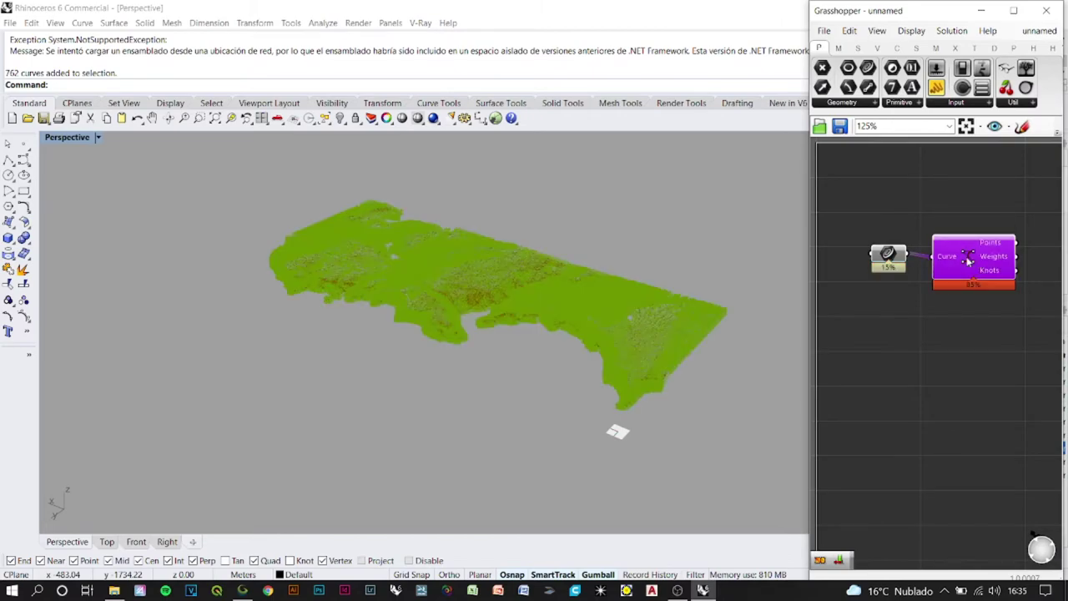
# Step: Examine the extracted control points along the contours at close range
pyautogui.click(923, 319)
pyautogui.scroll(10, 588, 354)
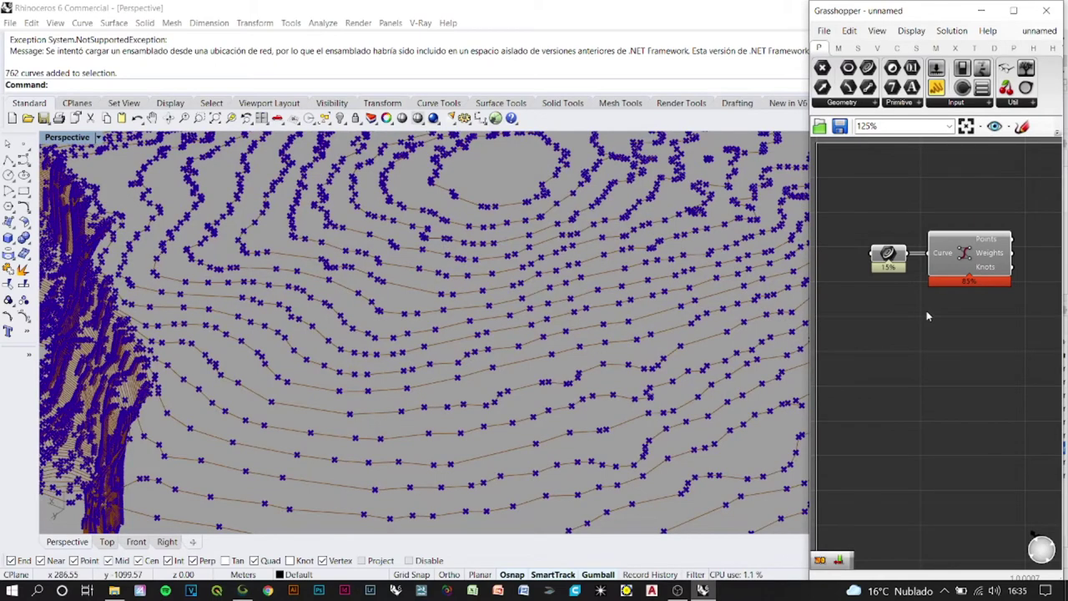
pyautogui.scroll(-3, 938, 291)
pyautogui.scroll(3, 900, 281)
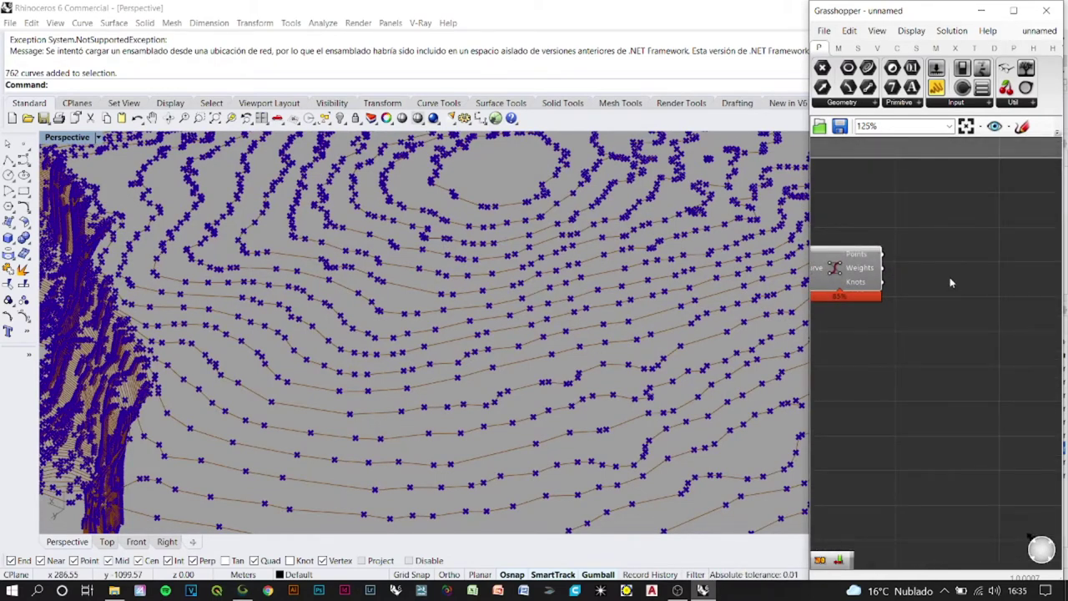
# Step: Add a Delaunay Mesh component fed by the Control Points component's Points output, and flatten that output
pyautogui.doubleClick(950, 283)
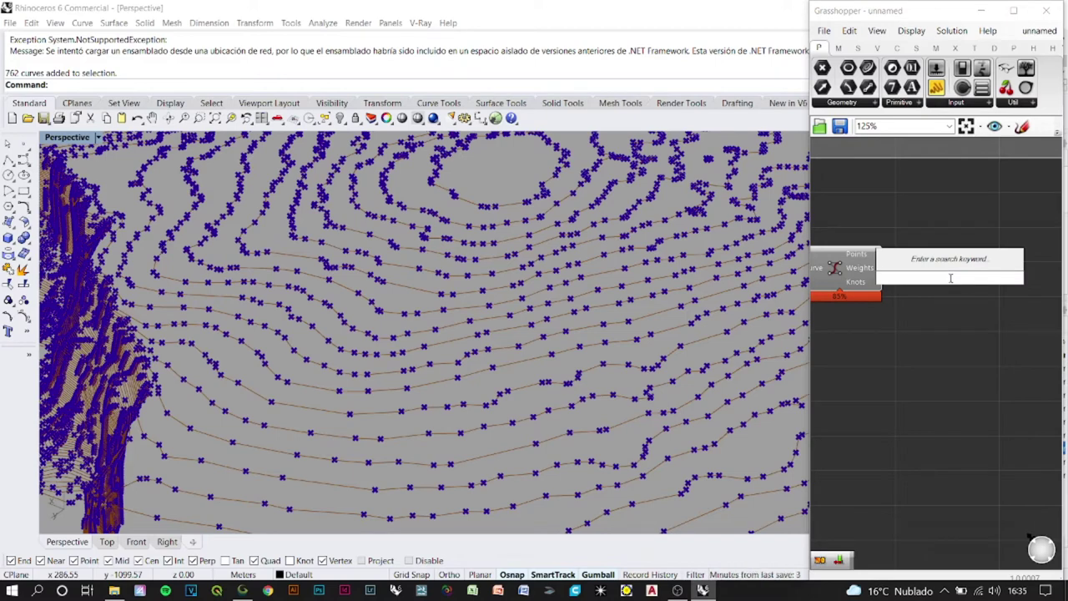
pyautogui.write('del')
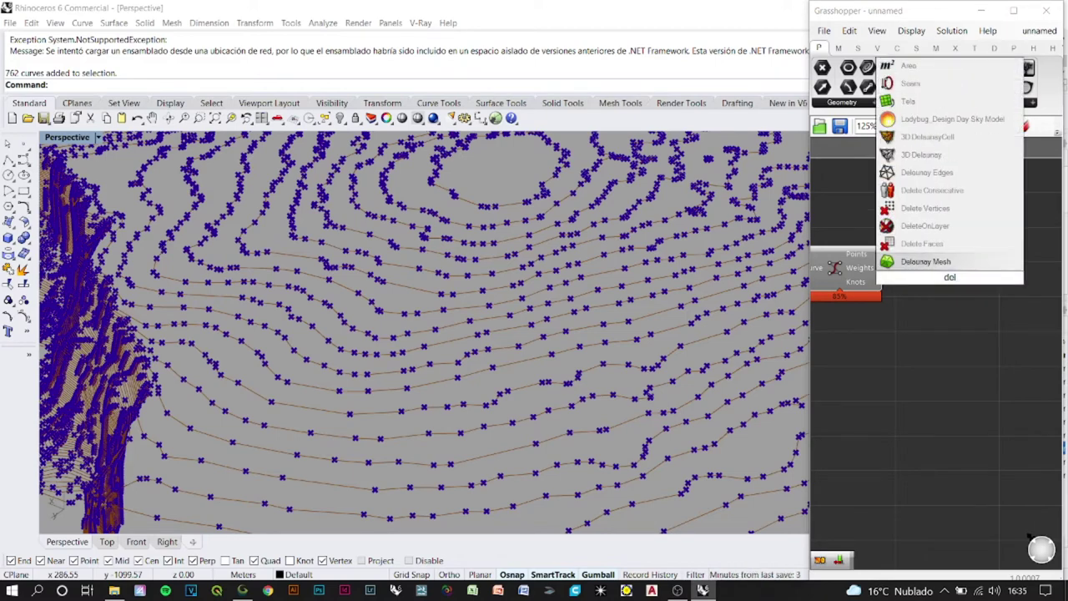
pyautogui.press('Return')
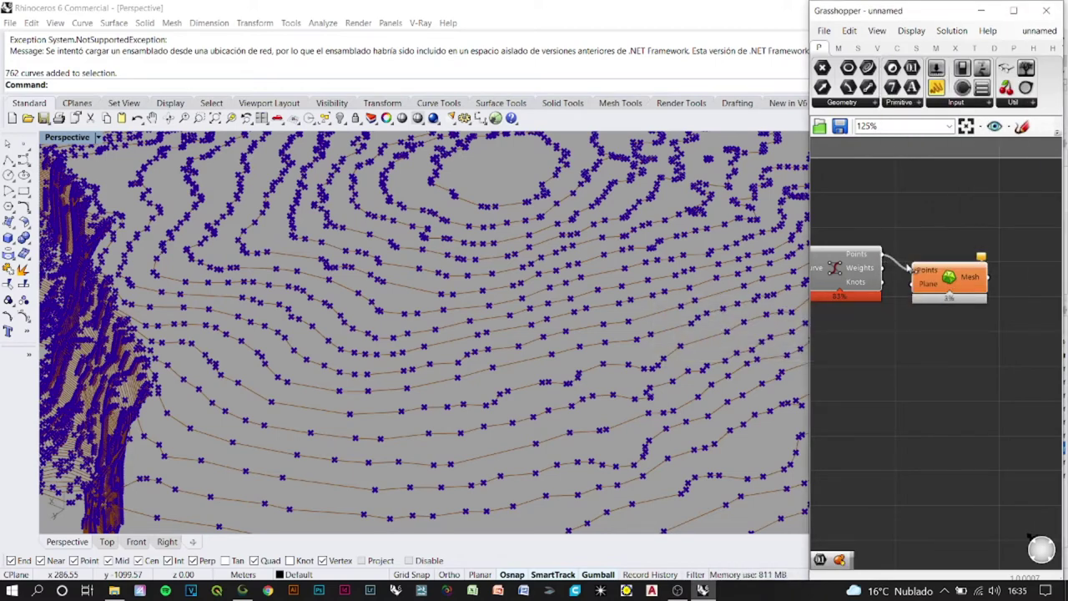
pyautogui.moveTo(941, 283); pyautogui.dragTo(948, 267)
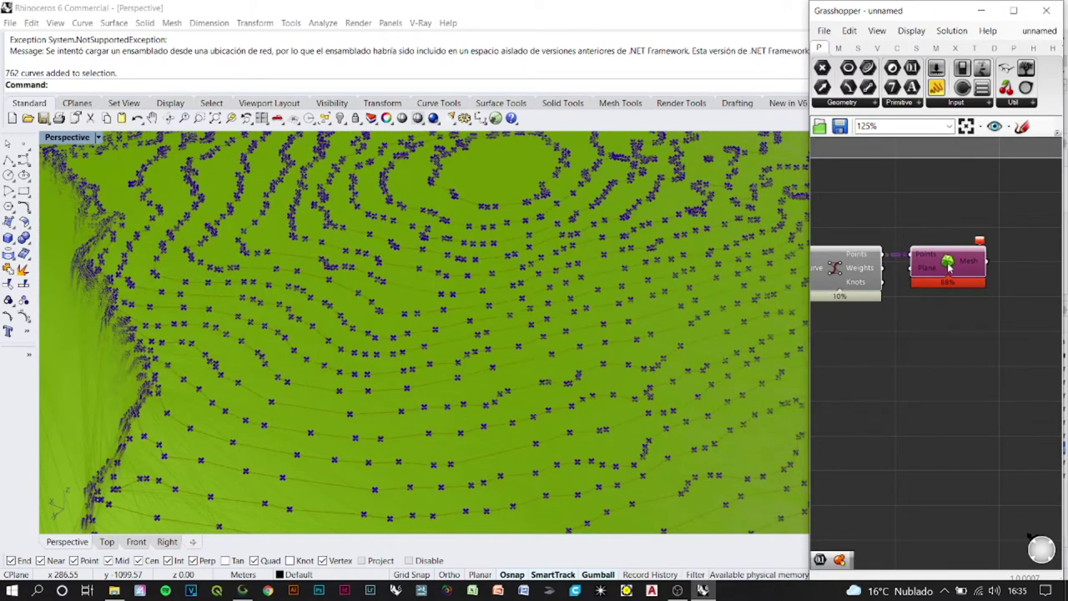
pyautogui.rightClick(856, 261)
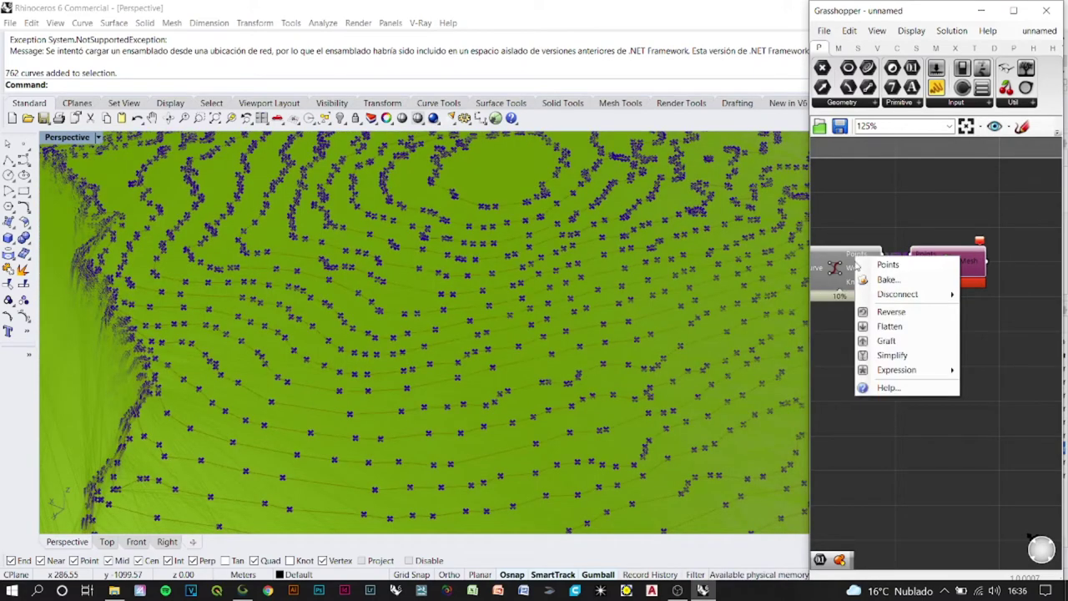
pyautogui.click(924, 327)
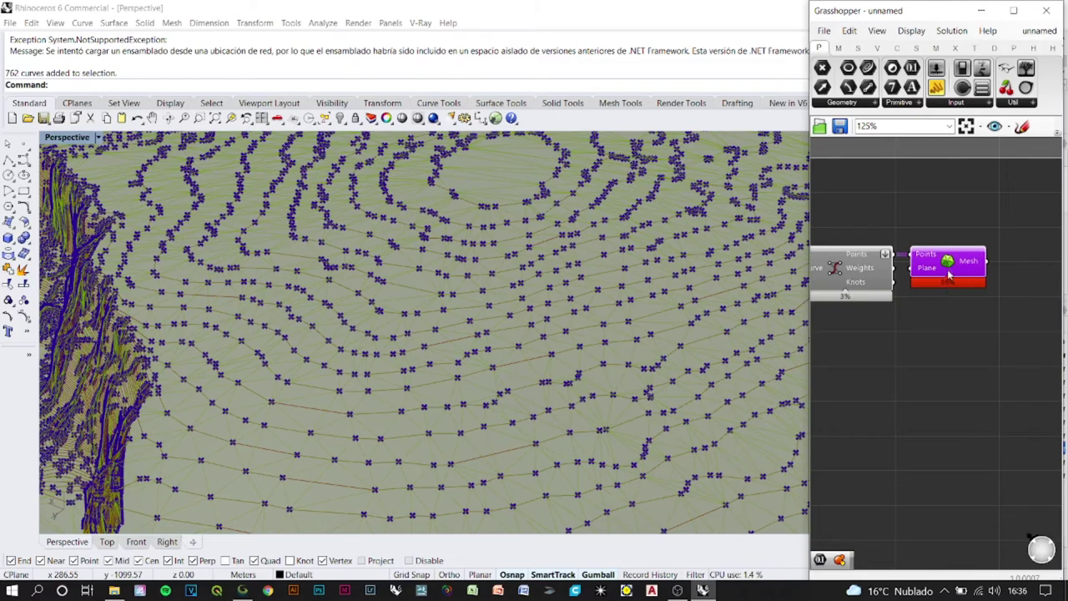
# Step: Bake the Delaunay mesh into Rhino with the default attributes, choosing "Bake invalid objects and stop asking"
pyautogui.rightClick(949, 266)
pyautogui.click(955, 322)
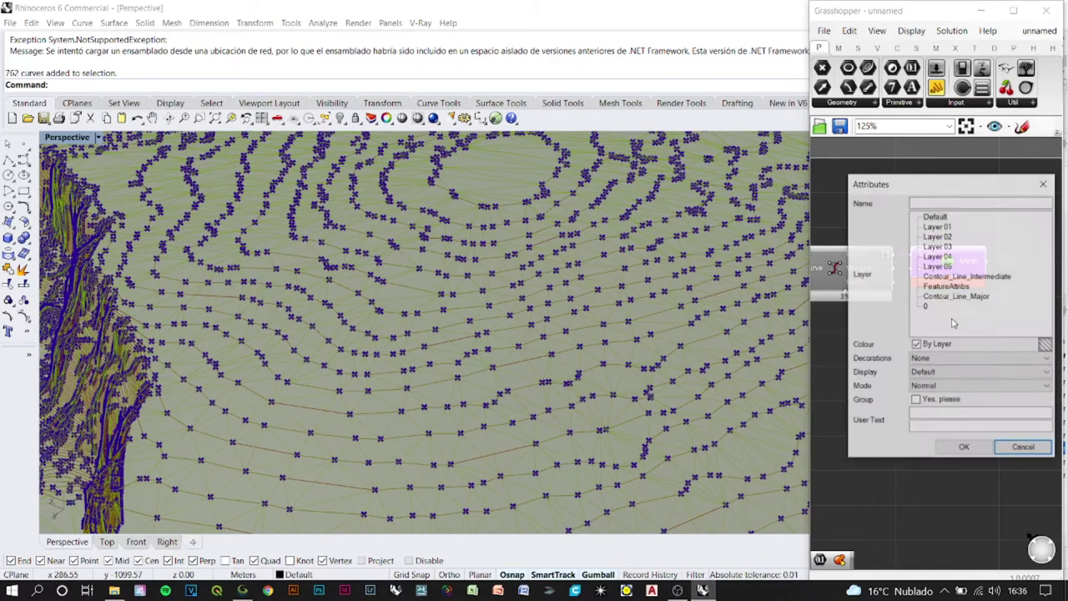
pyautogui.click(963, 448)
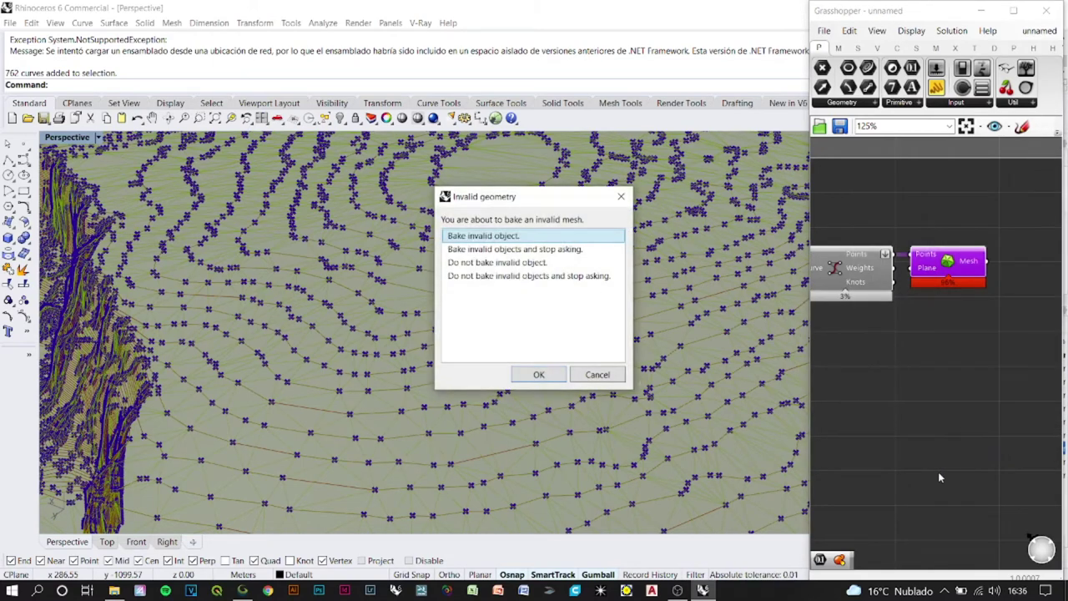
pyautogui.click(519, 251)
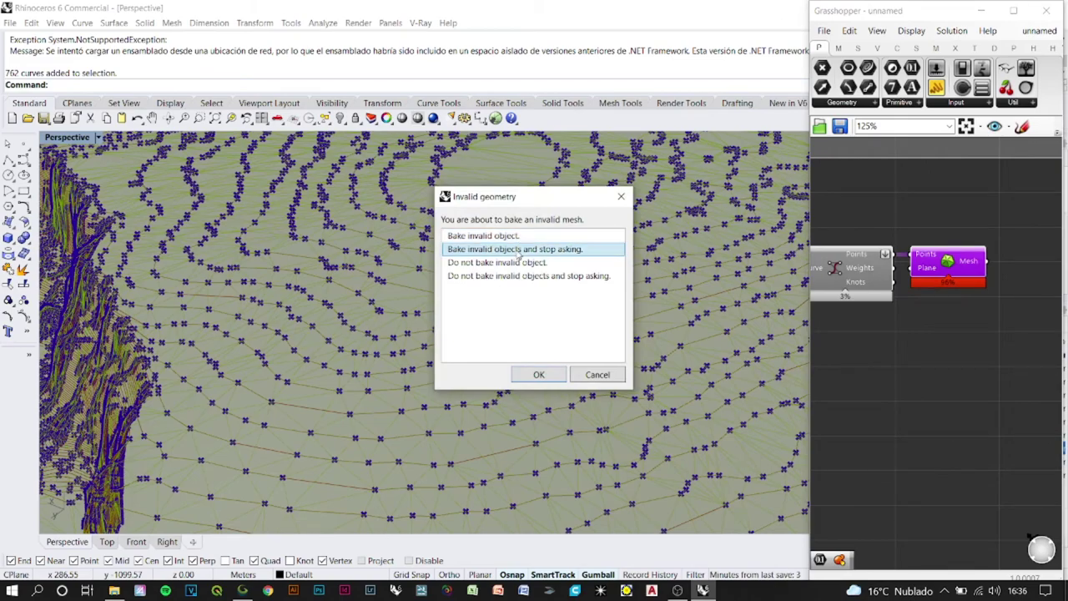
pyautogui.click(538, 374)
# Step: Set the perspective viewport to the Rendered display mode
pyautogui.scroll(-10, 543, 288)
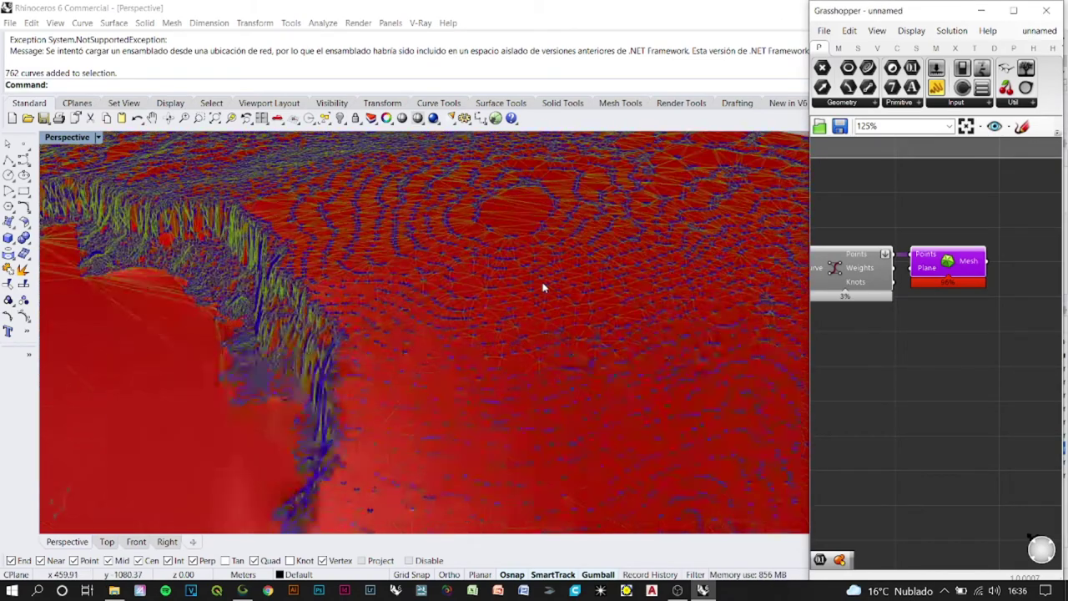
pyautogui.scroll(5, 630, 386)
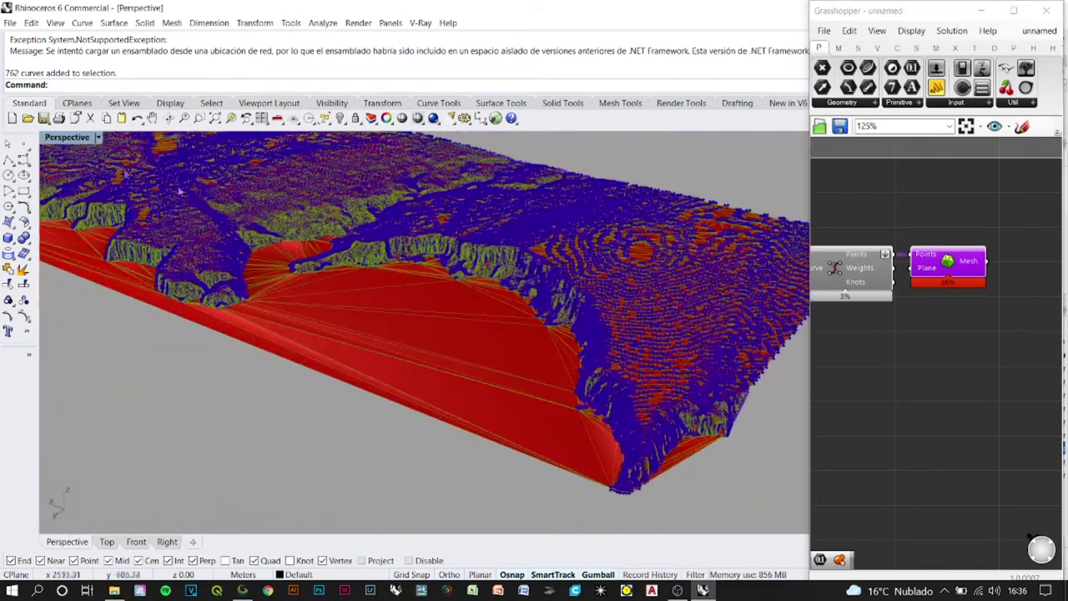
pyautogui.click(97, 137)
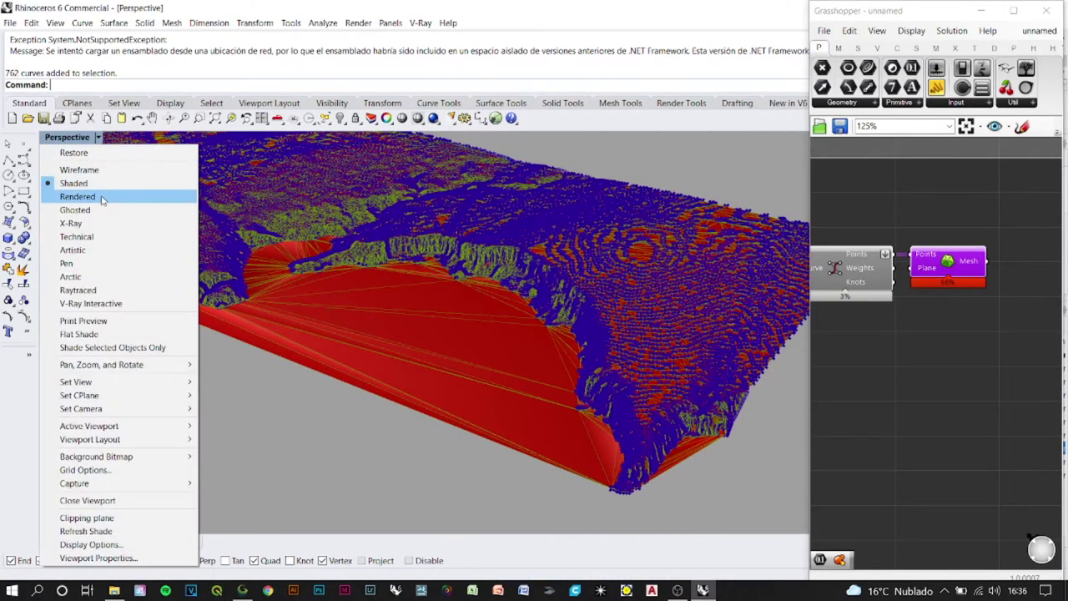
pyautogui.click(93, 196)
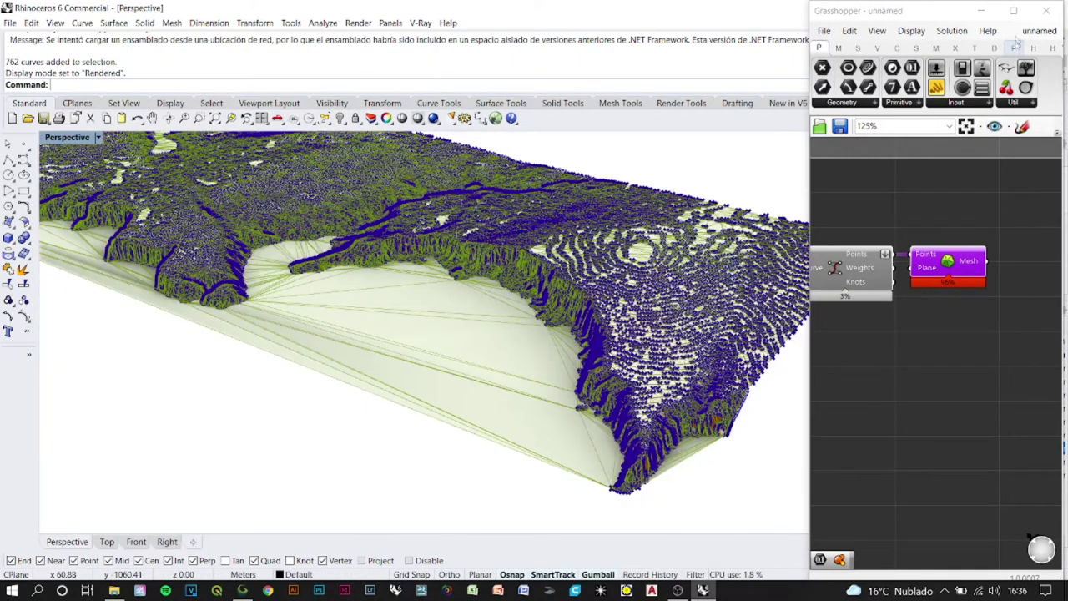
# Step: Limit the Grasshopper preview to selected components only
pyautogui.click(1013, 10)
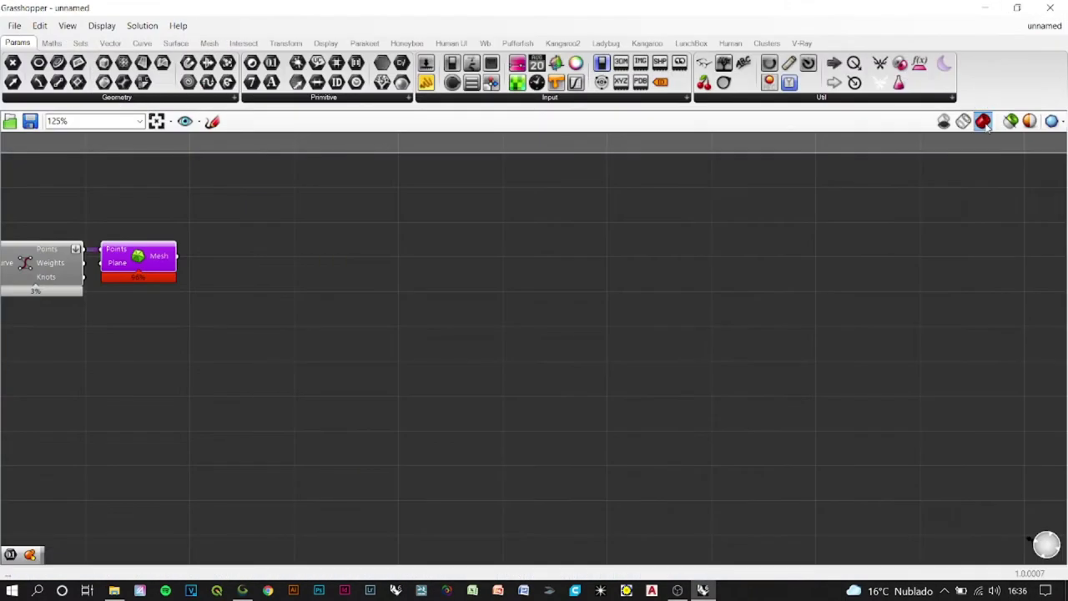
pyautogui.click(1016, 8)
pyautogui.moveTo(507, 341); pyautogui.dragTo(575, 321, button='right')
# Step: Minimise Grasshopper and hide the FeatureAttribs, Contour_Line_Major and Contour_Line_Intermediate layers in Rhino
pyautogui.click(981, 10)
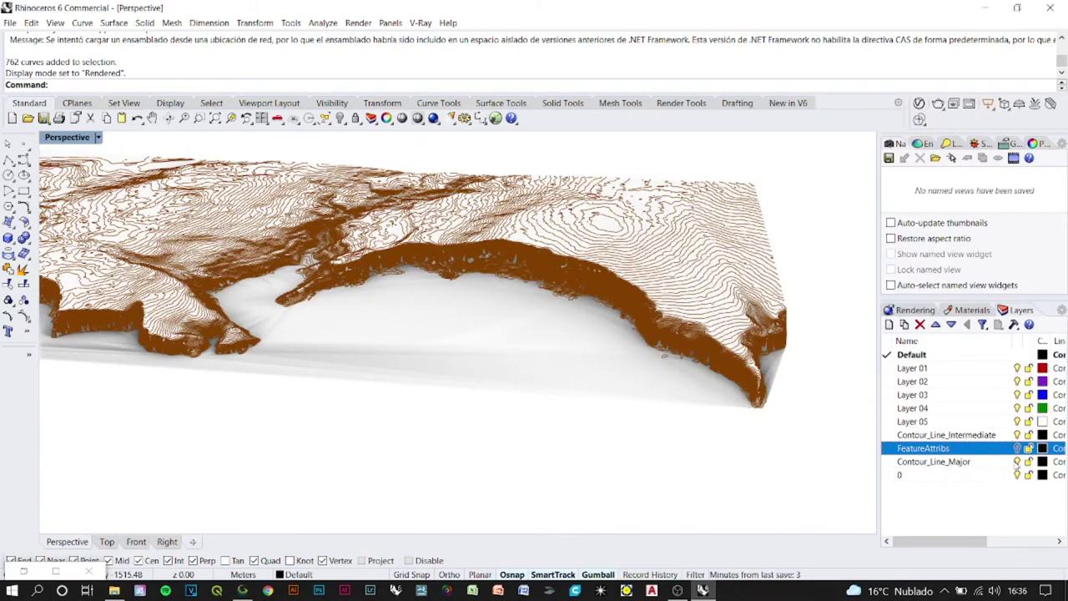
pyautogui.click(1016, 461)
pyautogui.click(1016, 435)
# Step: Examine the baked terrain mesh along the coastal cliffs and slopes at close range
pyautogui.moveTo(518, 350); pyautogui.dragTo(267, 292, button='right')
pyautogui.scroll(5, 157, 290)
pyautogui.moveTo(157, 291); pyautogui.dragTo(287, 325, button='right')
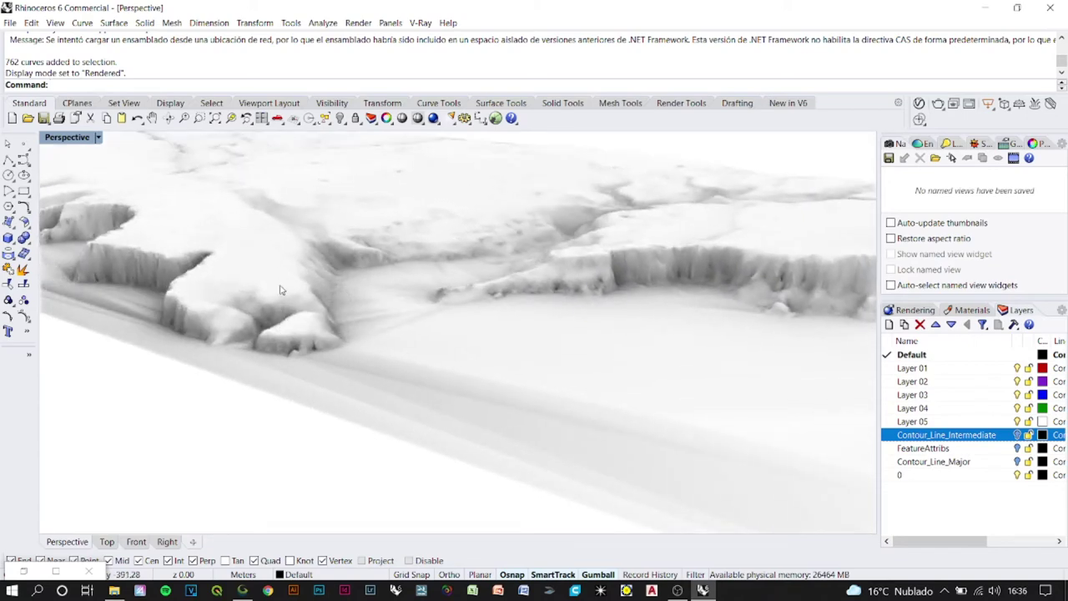
pyautogui.scroll(6, 282, 291)
pyautogui.scroll(4, 358, 270)
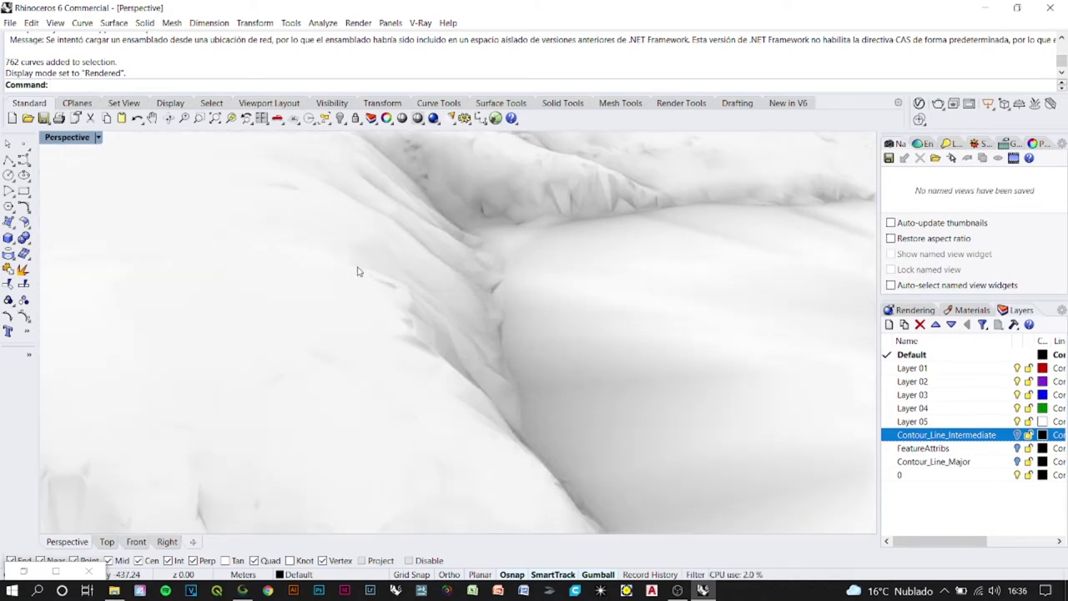
pyautogui.scroll(5, 412, 298)
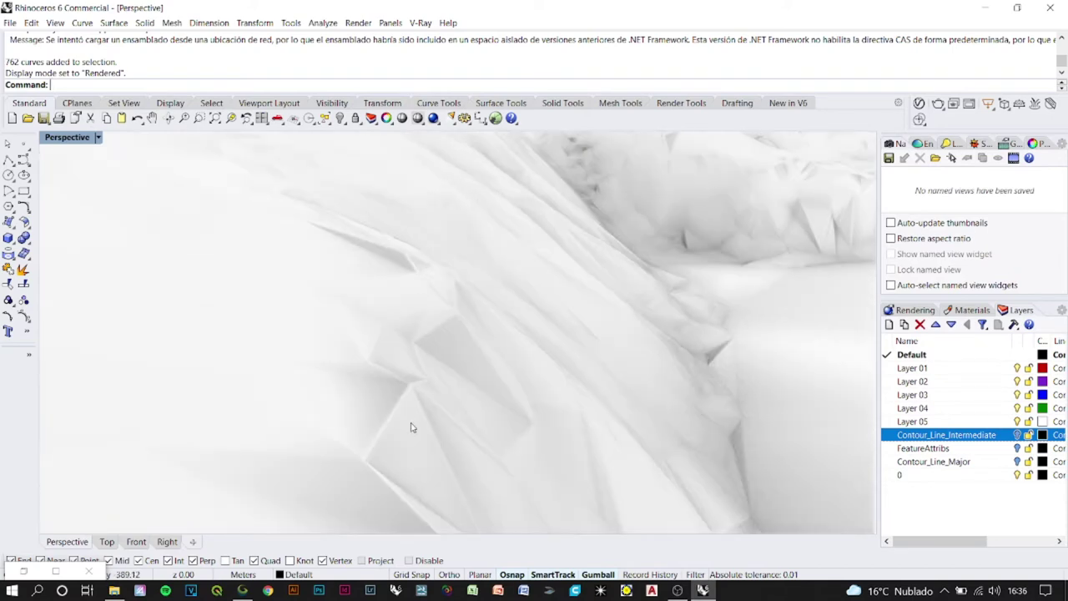
pyautogui.scroll(2, 413, 412)
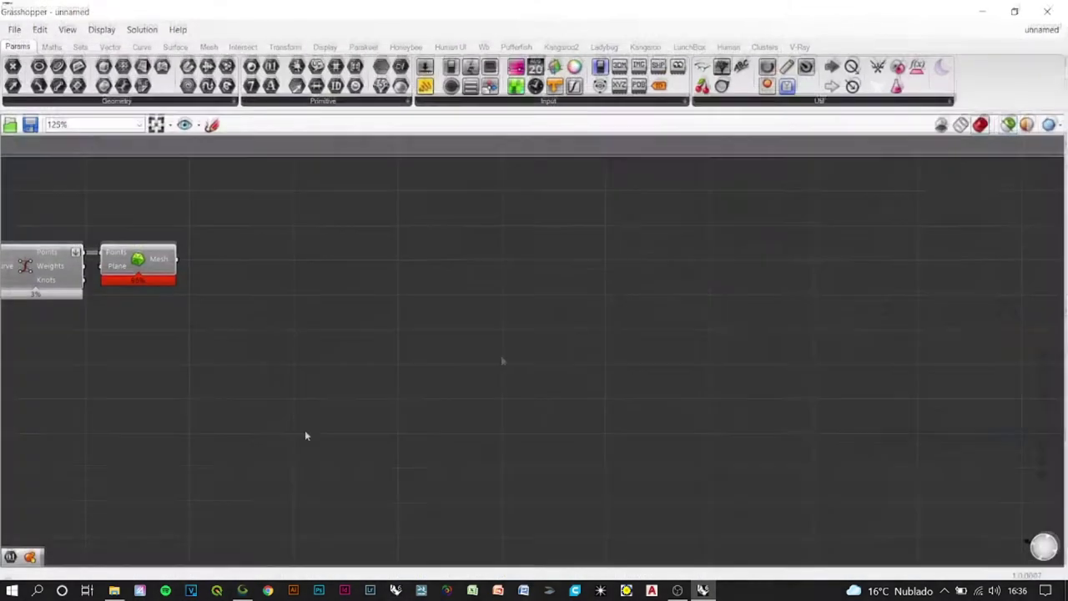
# Step: Bring Grasshopper back beside the Rhino viewport and widen its window to show the whole definition
pyautogui.hotkey('alt', 'Tab')
pyautogui.click(1023, 8)
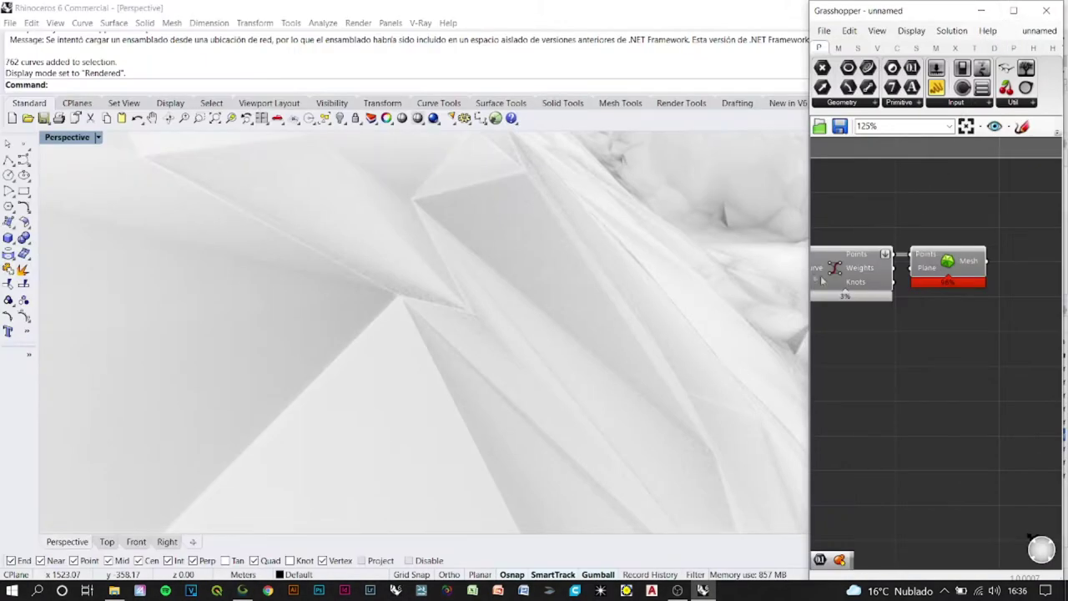
pyautogui.moveTo(805, 267); pyautogui.dragTo(739, 268)
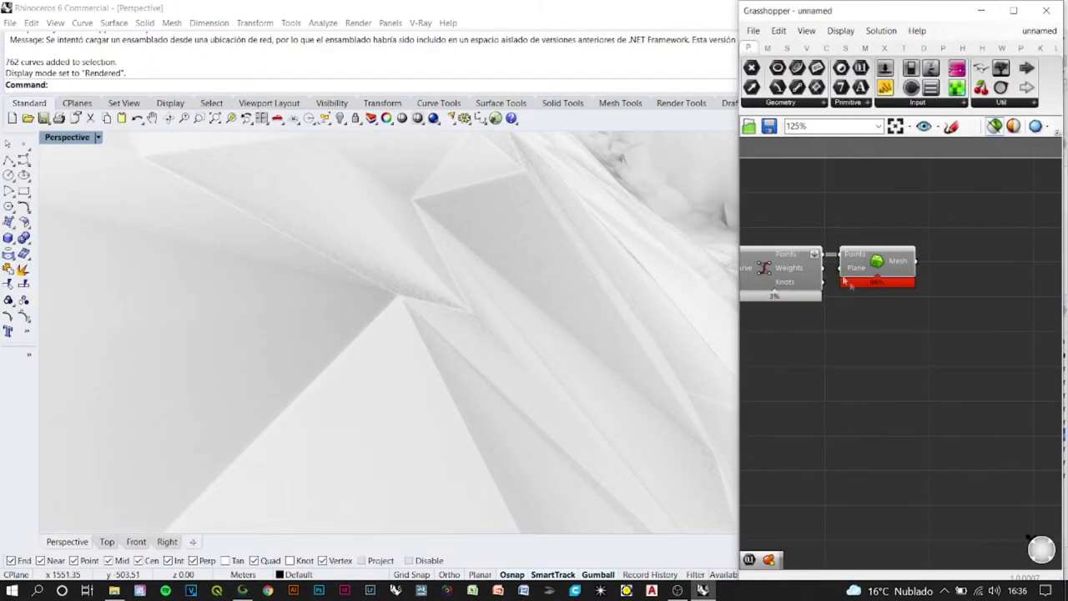
pyautogui.scroll(-3, 812, 346)
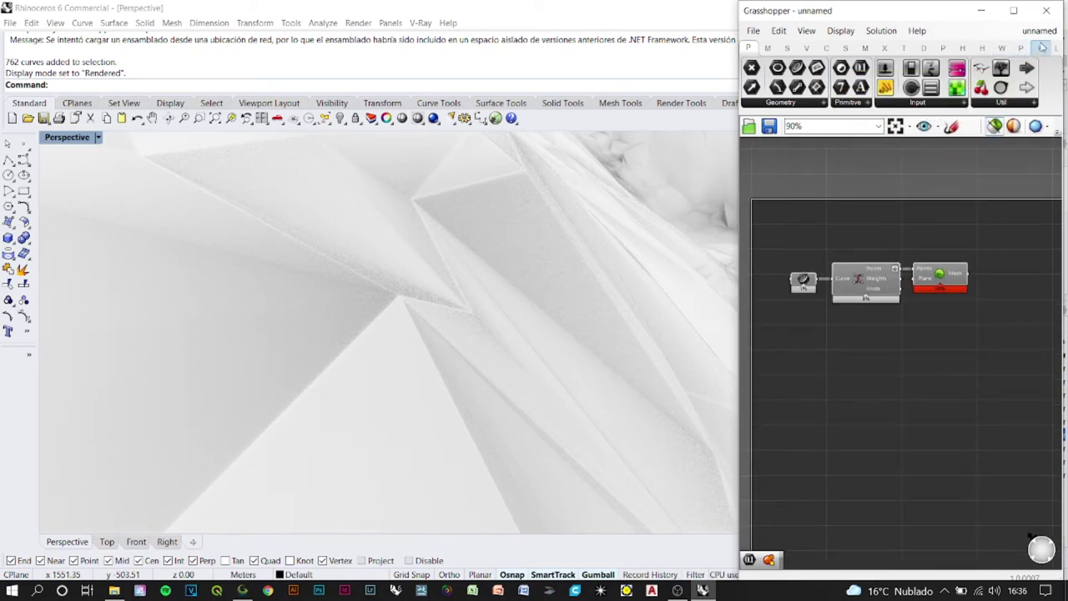
pyautogui.moveTo(1042, 48)
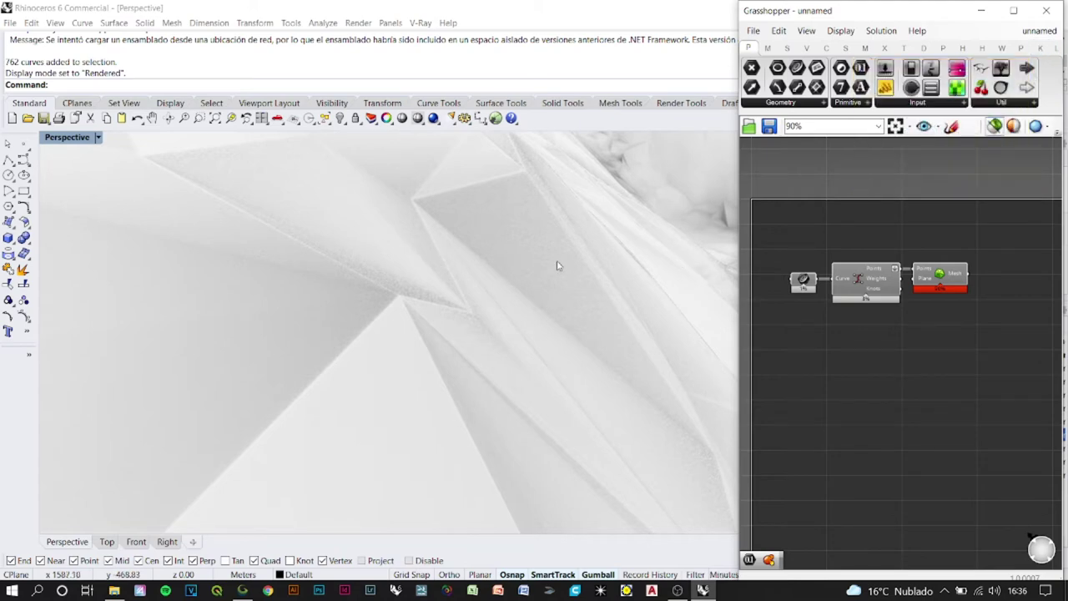
# Step: Check the rendered headland in the perspective view and the data description of the Delaunay Mesh component's Mesh output
pyautogui.scroll(-10, 558, 265)
pyautogui.click(455, 289)
pyautogui.scroll(2, 480, 300)
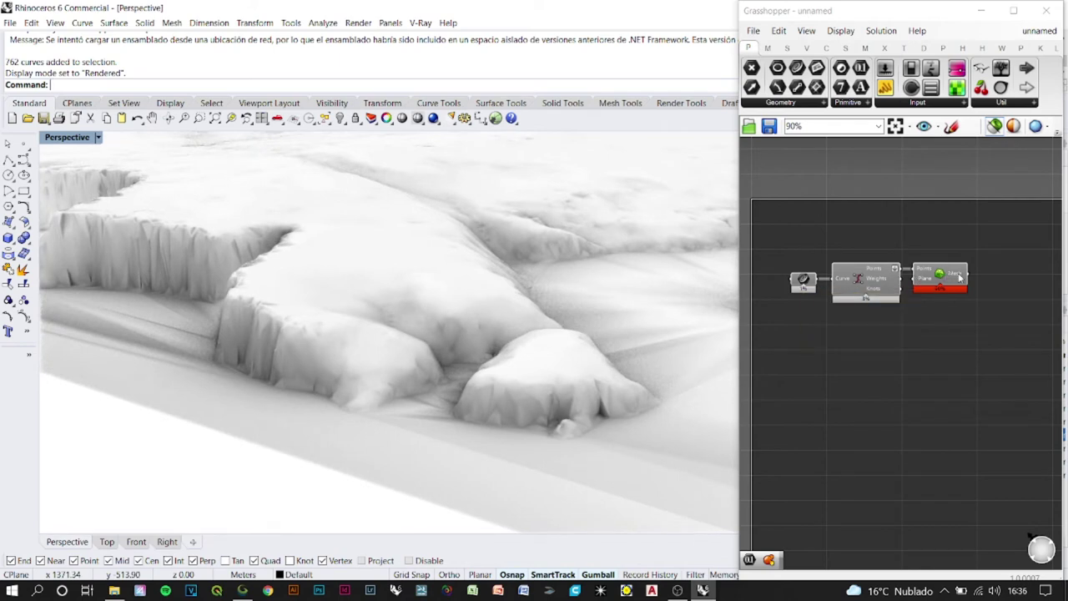
pyautogui.moveTo(959, 277)
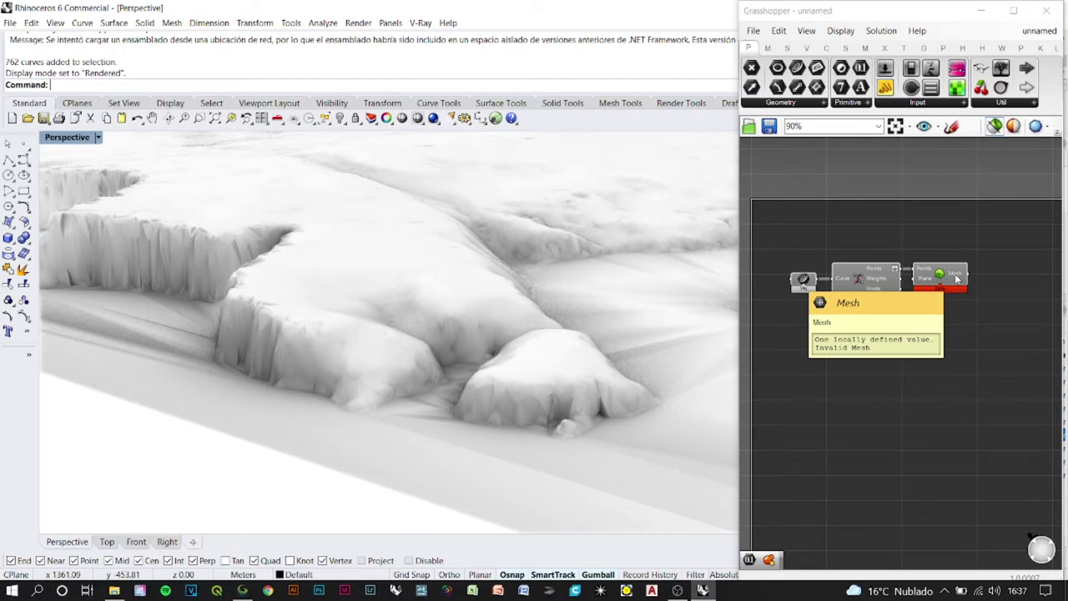
# Step: Read the Delaunay Mesh output in a temporary Panel and delete the Panel
pyautogui.moveTo(958, 278); pyautogui.dragTo(908, 289, button='right')
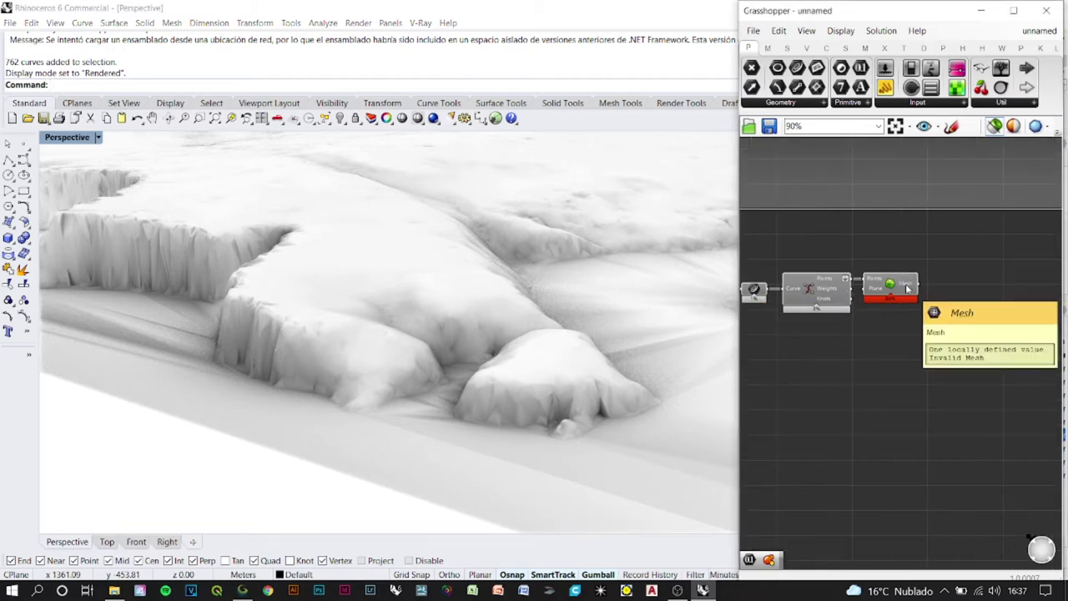
pyautogui.doubleClick(952, 326)
pyautogui.write('panel')
pyautogui.press('Return')
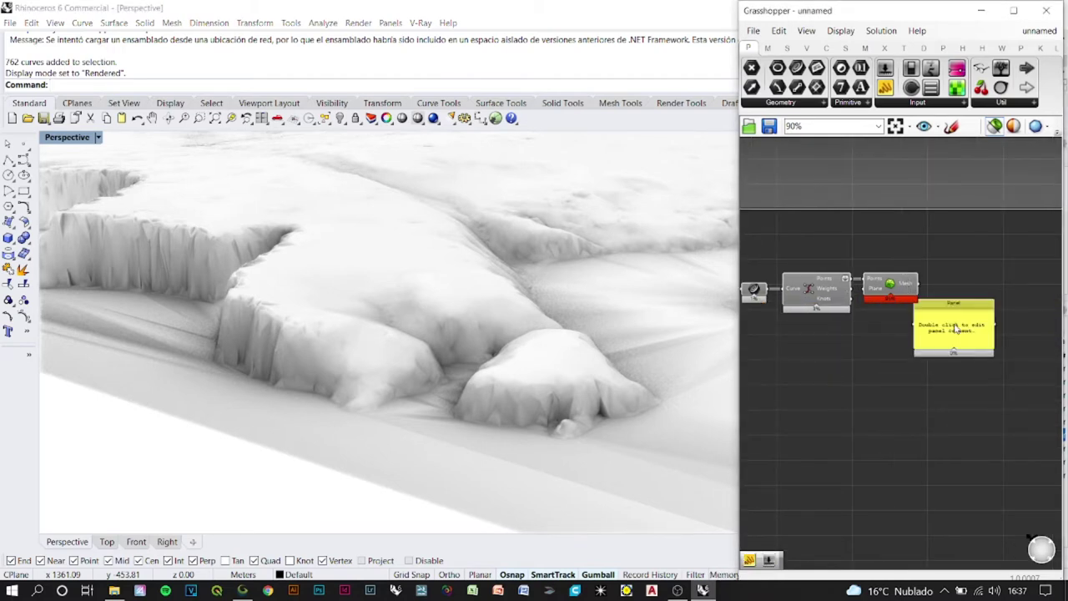
pyautogui.scroll(3, 953, 327)
pyautogui.moveTo(953, 327); pyautogui.dragTo(970, 304)
pyautogui.moveTo(904, 260); pyautogui.dragTo(965, 263)
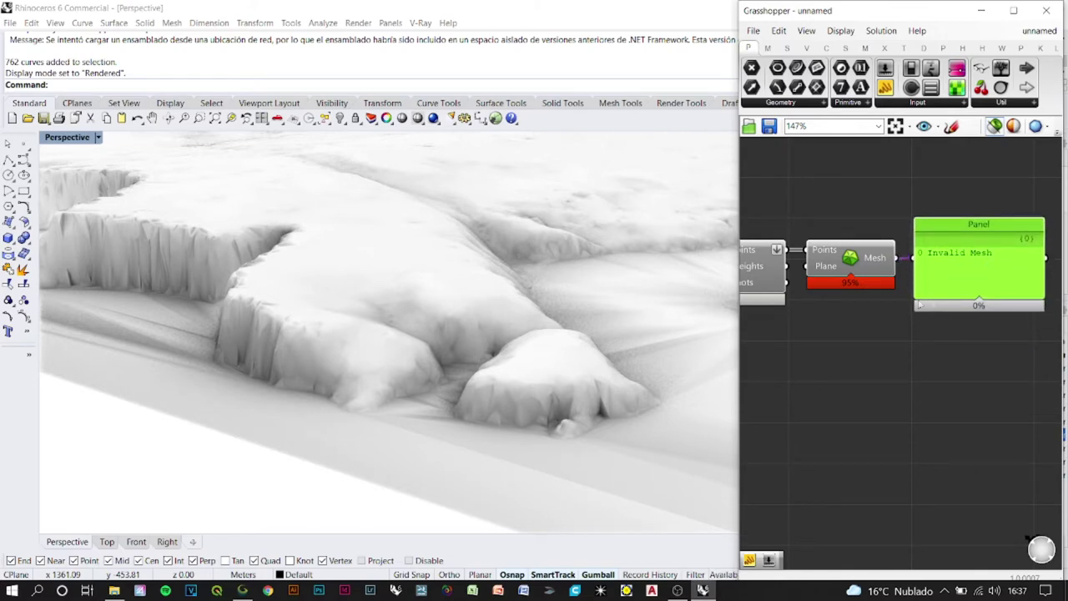
pyautogui.moveTo(834, 325); pyautogui.dragTo(857, 328, button='right')
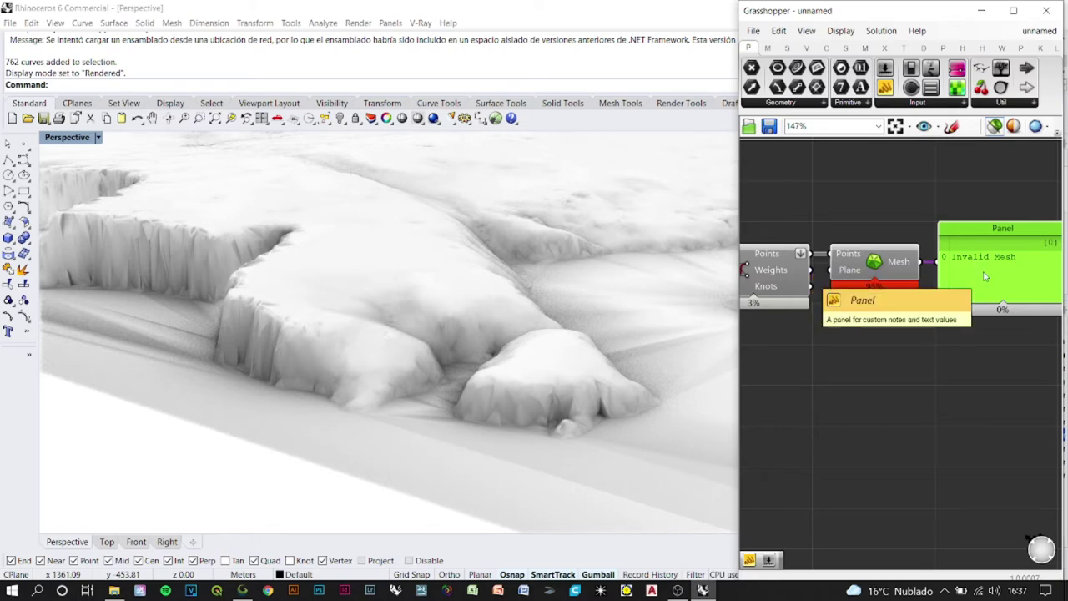
pyautogui.press('Delete')
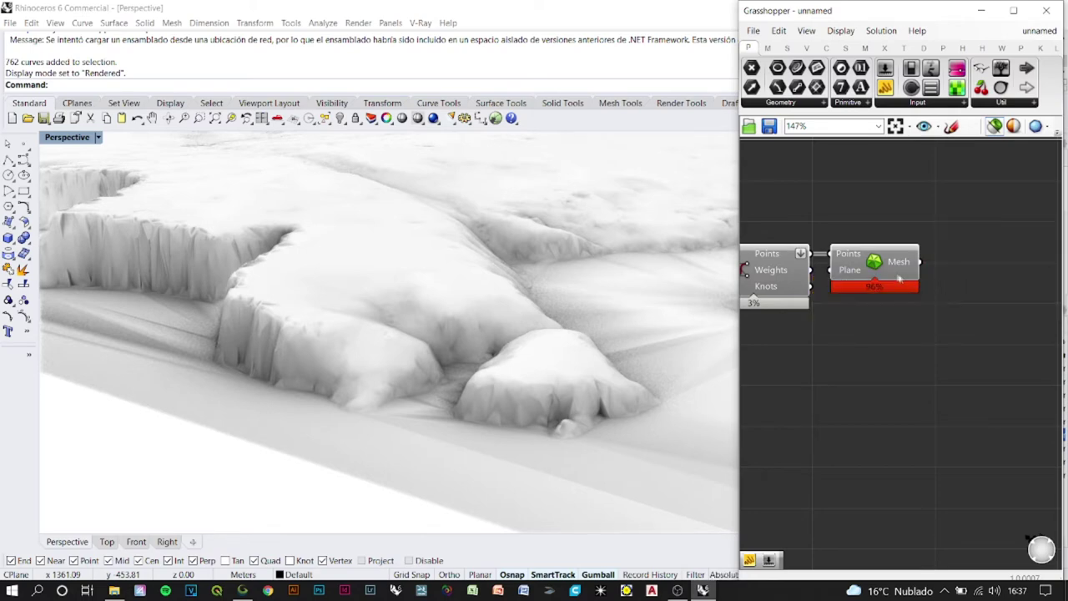
# Step: Move the Delaunay Mesh component farther from Control Points and select it to preview its triangulation on the headland
pyautogui.moveTo(873, 265); pyautogui.dragTo(984, 264)
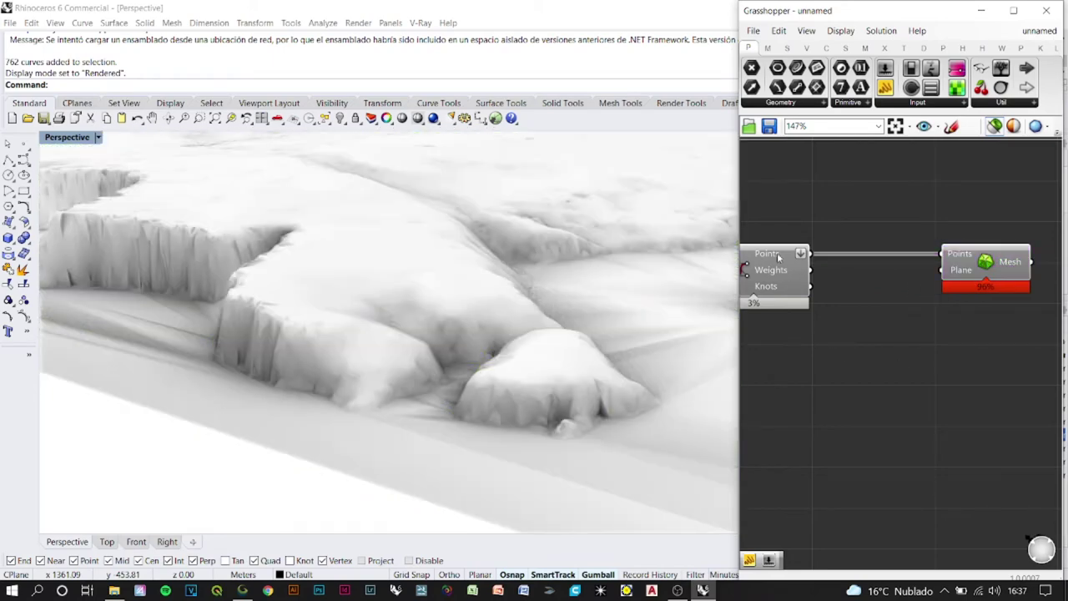
pyautogui.moveTo(777, 257)
pyautogui.scroll(4, 570, 377)
pyautogui.click(983, 267)
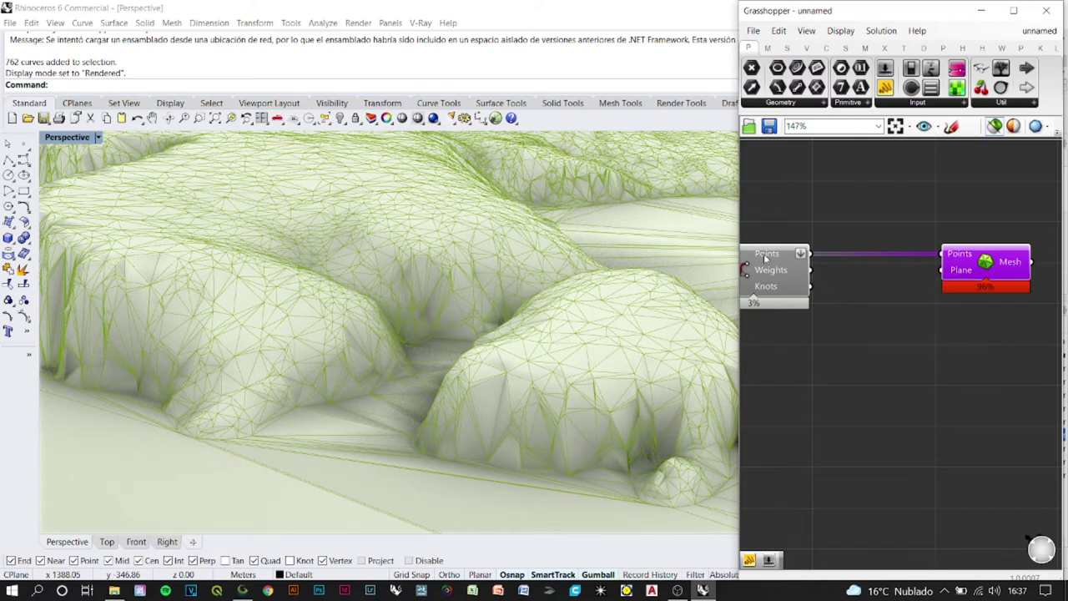
# Step: Add a Cull Duplicates component for points below the wire linking Control Points and Delaunay Mesh
pyautogui.doubleClick(862, 382)
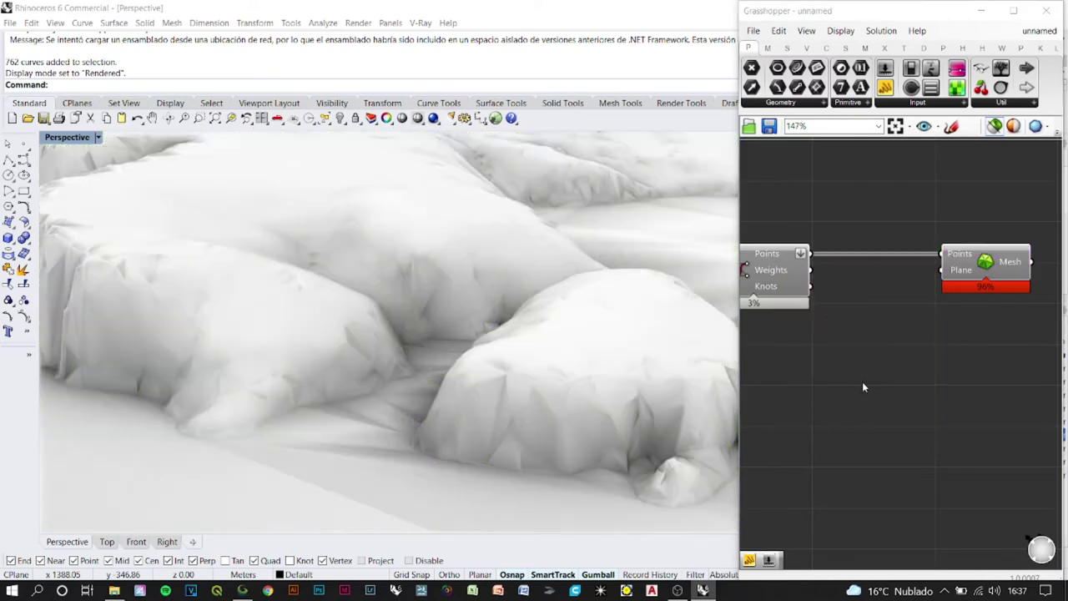
pyautogui.write('Cull')
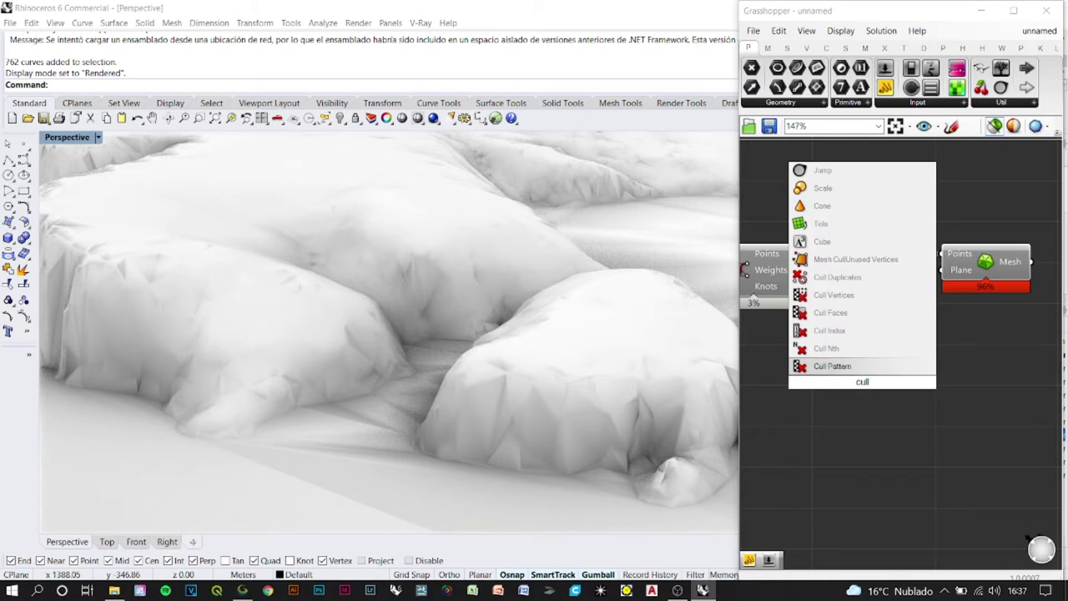
pyautogui.write(' dup')
pyautogui.press('Return')
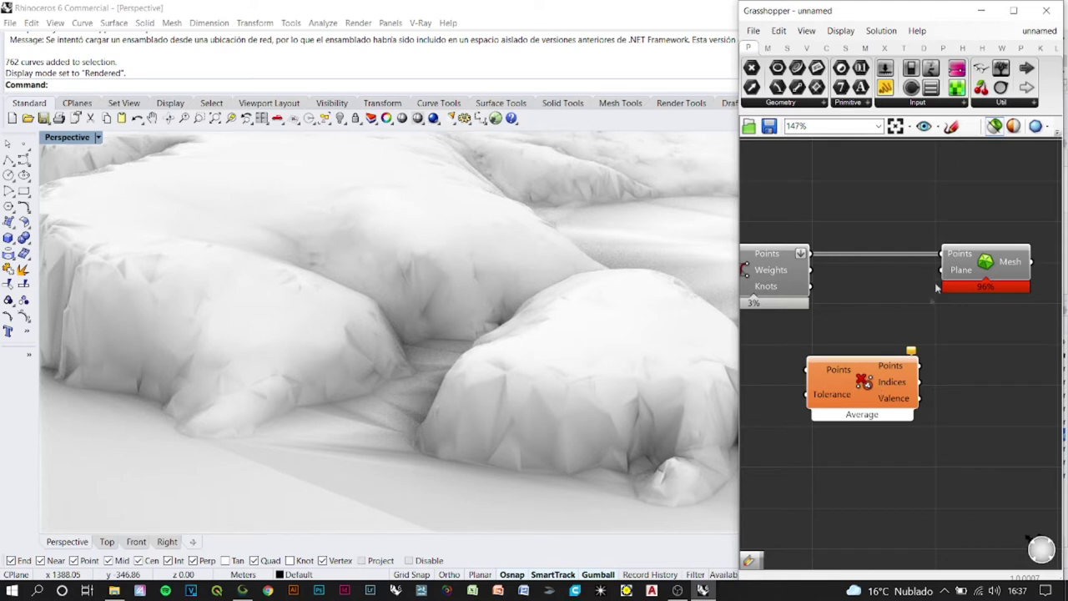
# Step: Feed the Control Points' Points output into Cull Duplicates, line it up before Delaunay Mesh, and compare its incoming and culled point lists
pyautogui.moveTo(866, 384); pyautogui.dragTo(888, 315)
pyautogui.moveTo(809, 253); pyautogui.dragTo(830, 302)
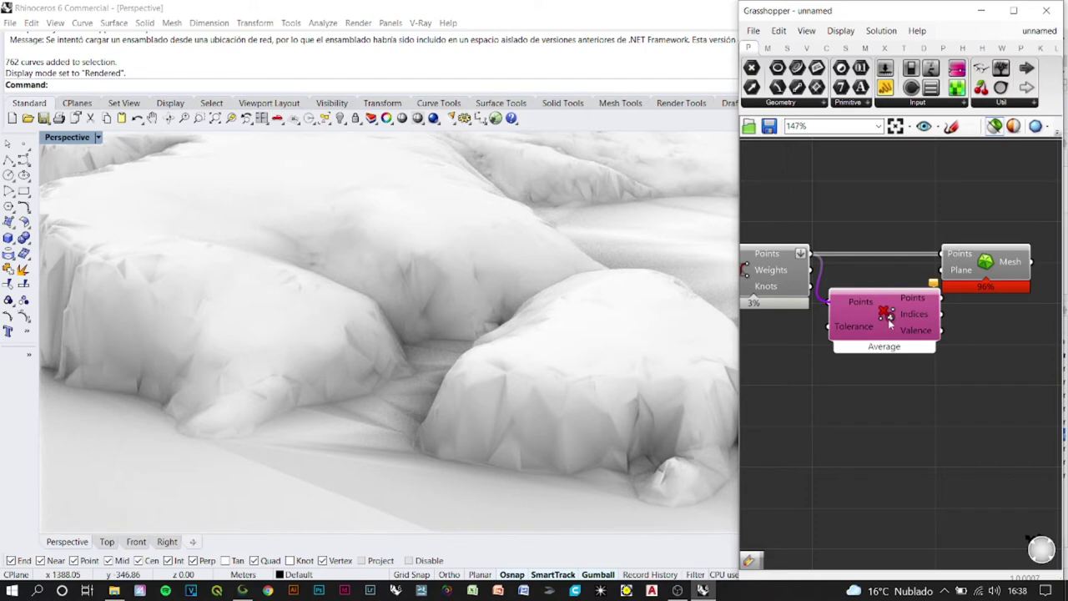
pyautogui.moveTo(974, 274); pyautogui.dragTo(999, 311)
pyautogui.moveTo(865, 323); pyautogui.dragTo(878, 275)
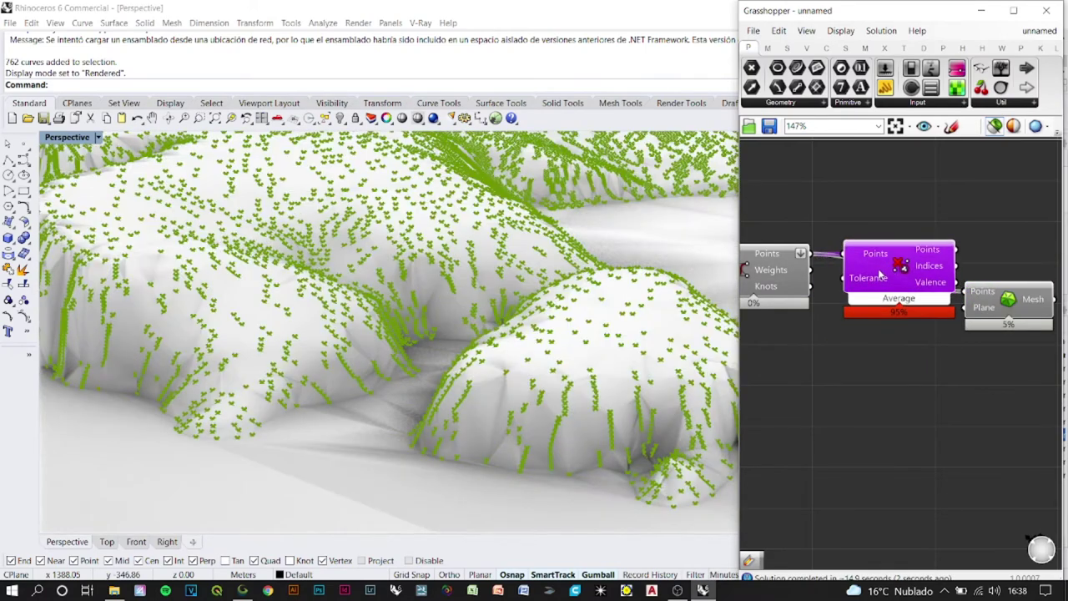
pyautogui.moveTo(875, 256)
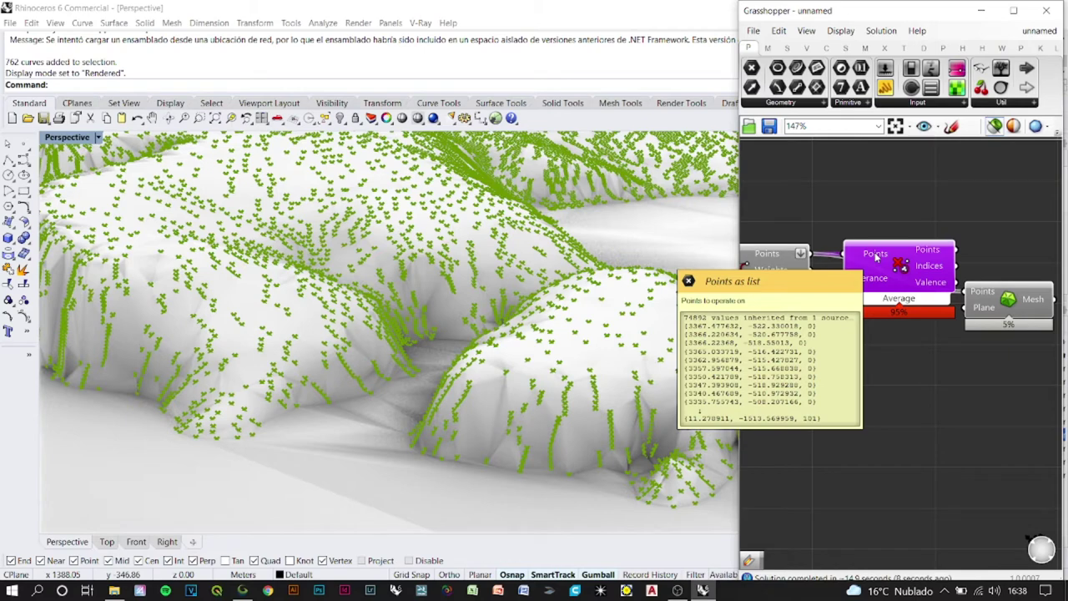
pyautogui.moveTo(928, 251)
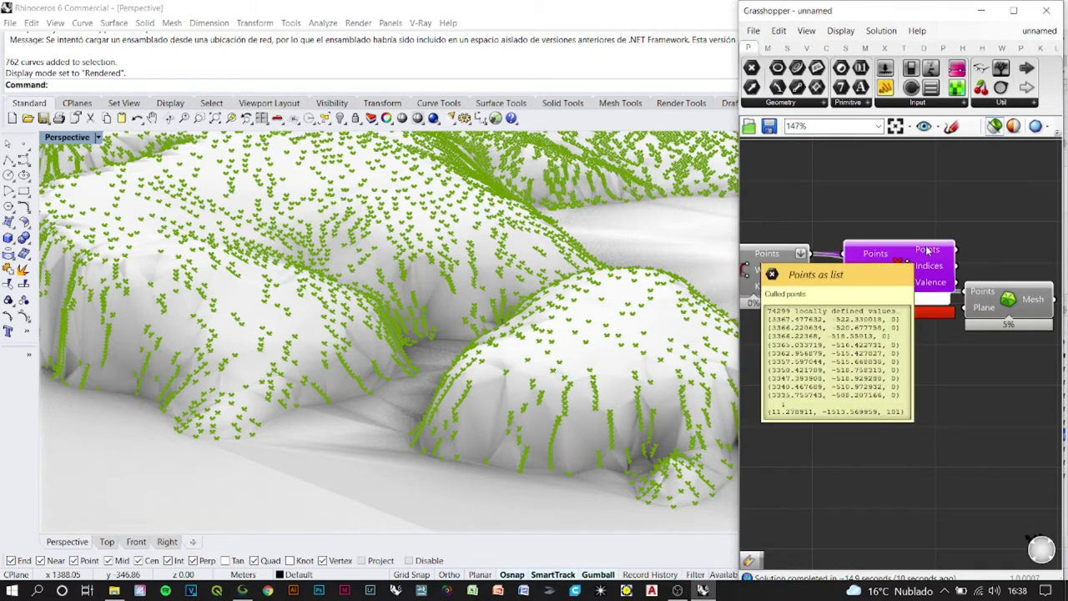
# Step: Connect the culled points to the Delaunay Mesh Points input, align the component with Cull Duplicates, and check its Mesh output
pyautogui.scroll(-3, 927, 250)
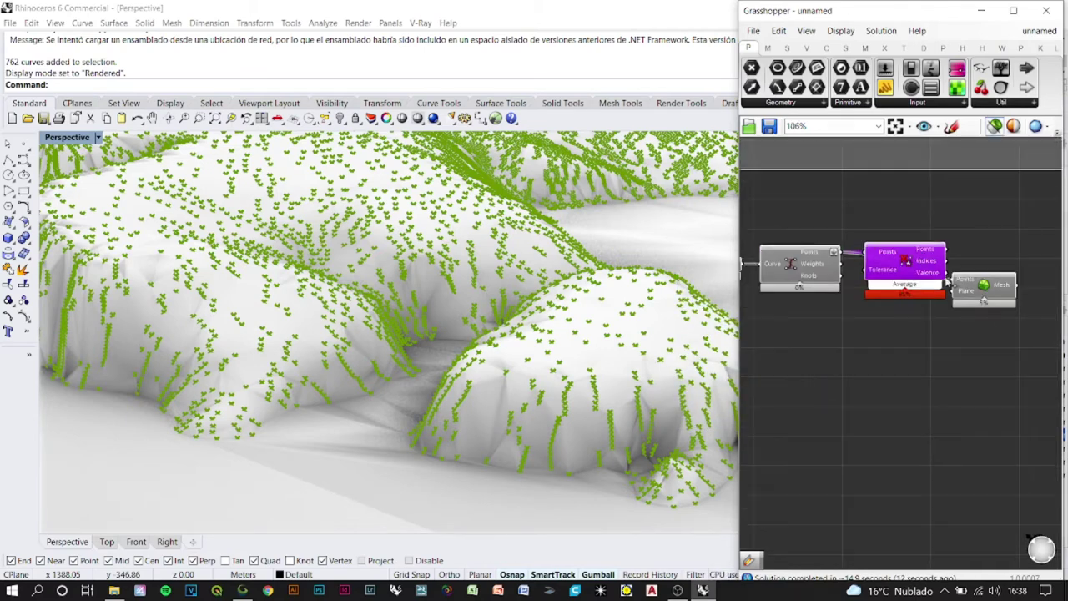
pyautogui.moveTo(930, 305); pyautogui.dragTo(956, 260)
pyautogui.moveTo(951, 262)
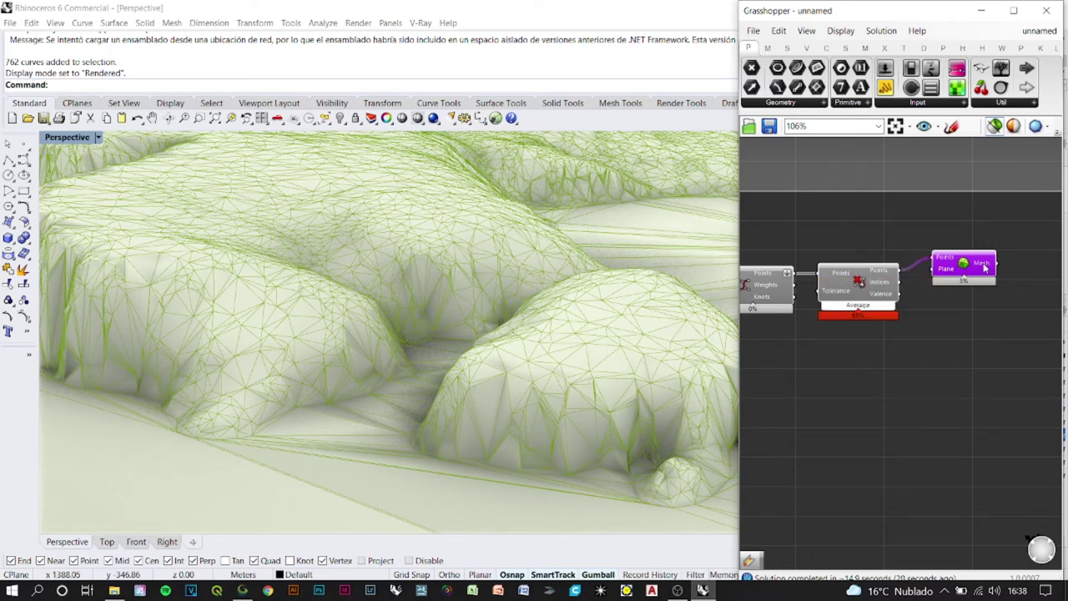
pyautogui.moveTo(982, 265)
pyautogui.moveTo(984, 267); pyautogui.dragTo(964, 279)
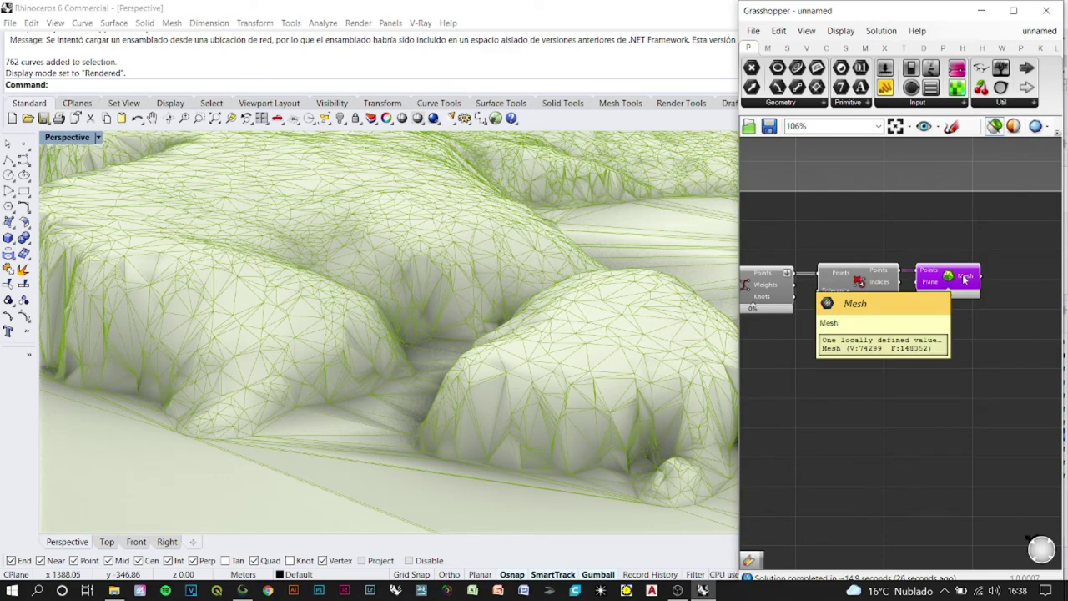
pyautogui.moveTo(517, 275); pyautogui.dragTo(576, 270, button='right')
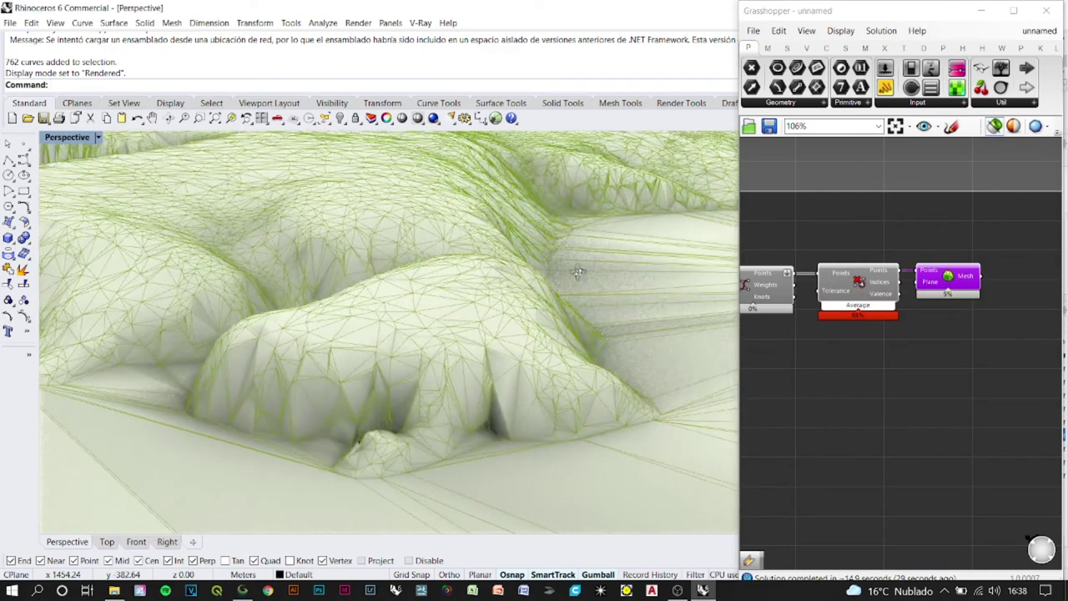
# Step: Add a Weaverbird's Catmull-Clark Subdivision component and feed the Delaunay Mesh output into its Mesh/Curves input
pyautogui.moveTo(993, 276); pyautogui.dragTo(863, 291, button='right')
pyautogui.doubleClick(928, 292)
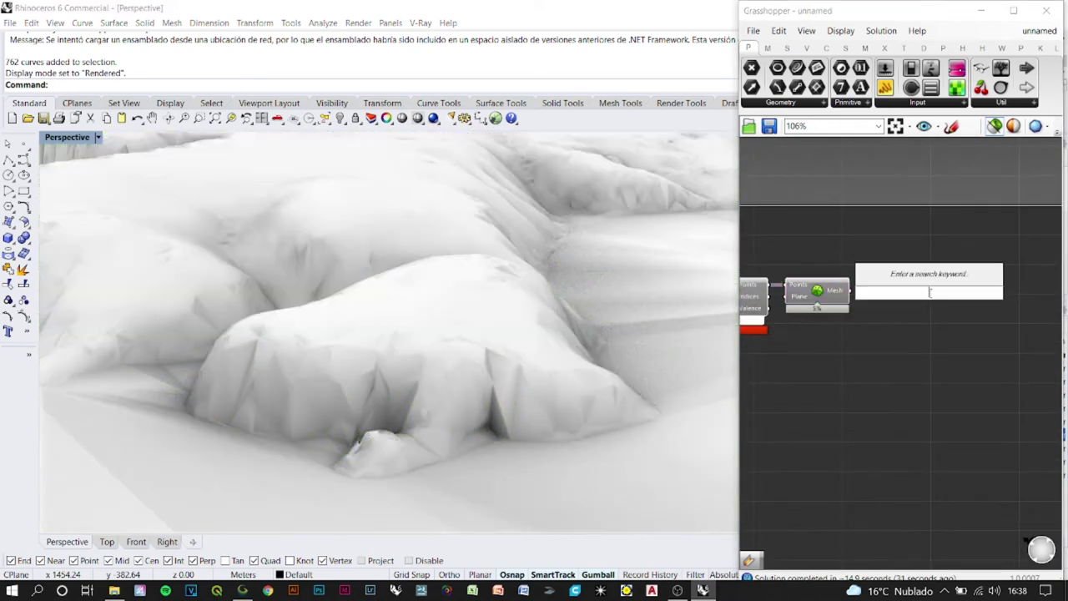
pyautogui.write('cut')
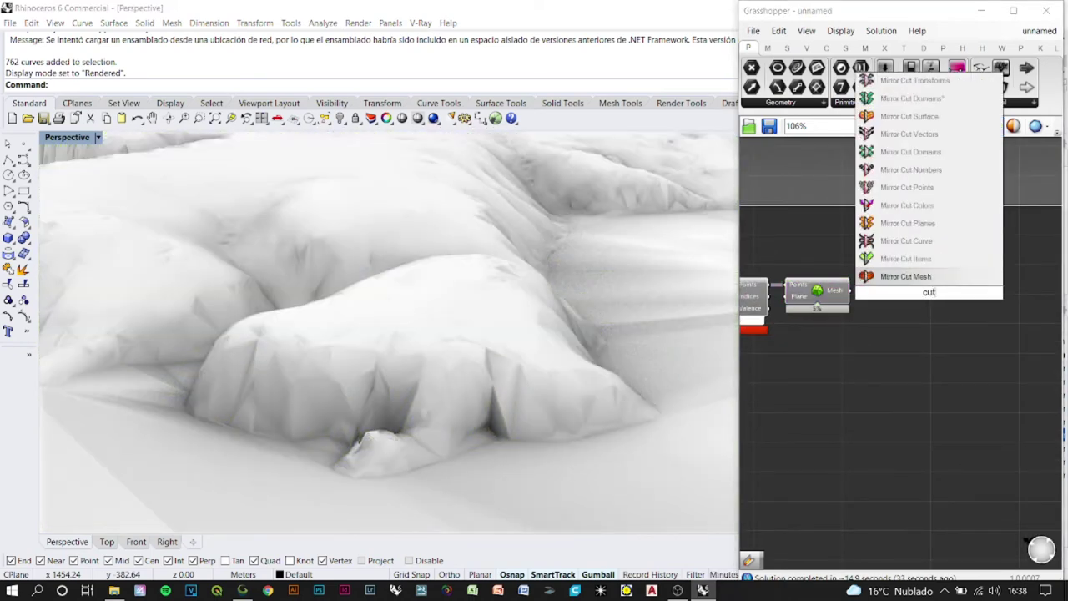
pyautogui.press('BackSpace')
pyautogui.press('BackSpace')
pyautogui.write('at')
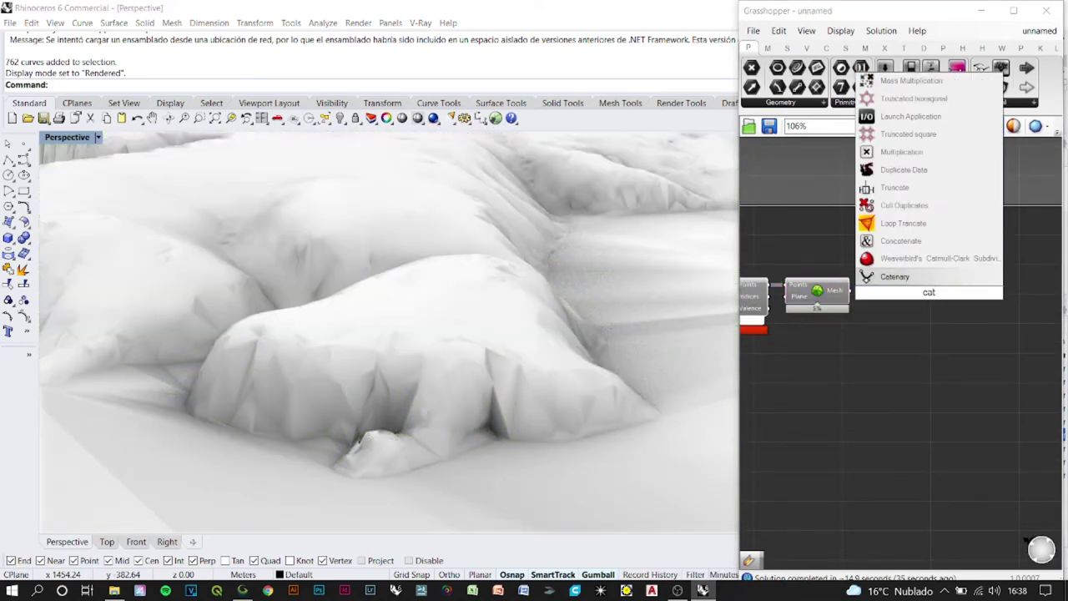
pyautogui.click(938, 258)
pyautogui.moveTo(918, 287); pyautogui.dragTo(957, 248)
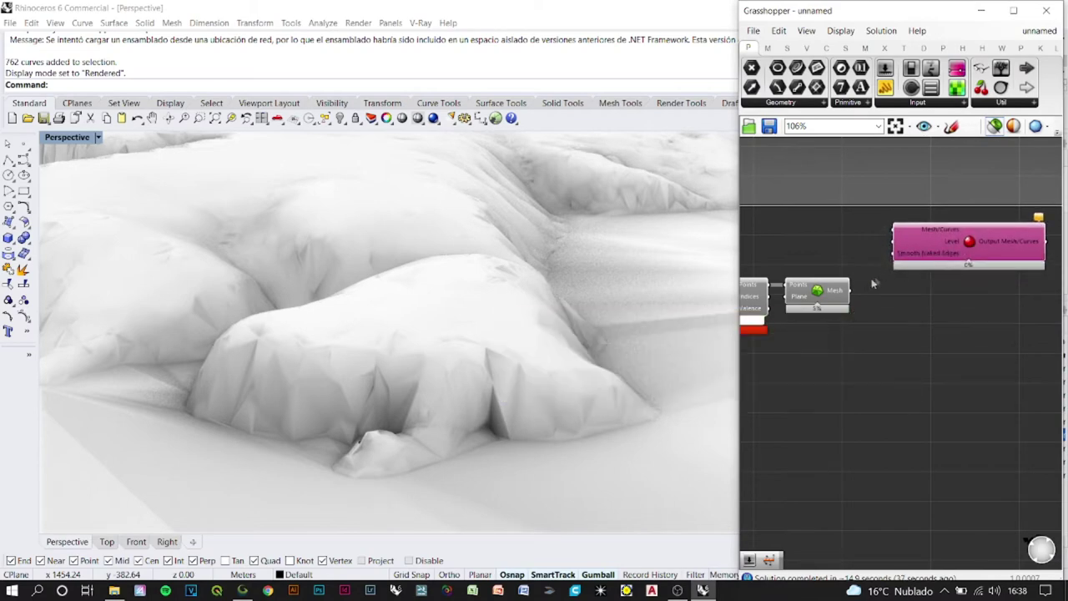
pyautogui.moveTo(853, 292); pyautogui.dragTo(885, 238)
# Step: Delete the old baked terrain mesh from the Rhino model and examine the Delaunay Mesh triangulation on the slope up close
pyautogui.click(587, 302)
pyautogui.press('Delete')
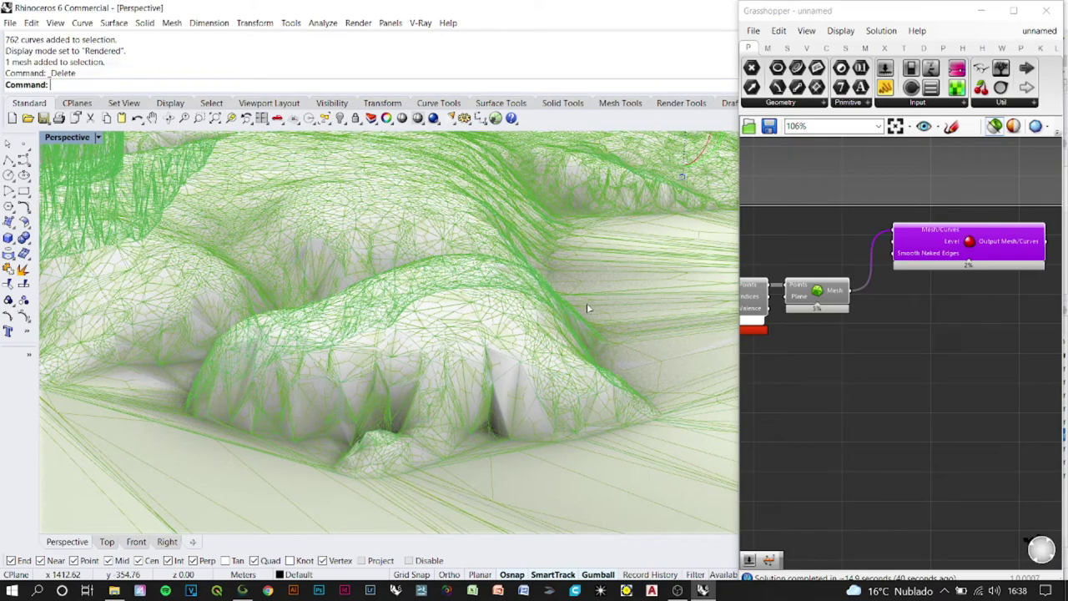
pyautogui.click(818, 299)
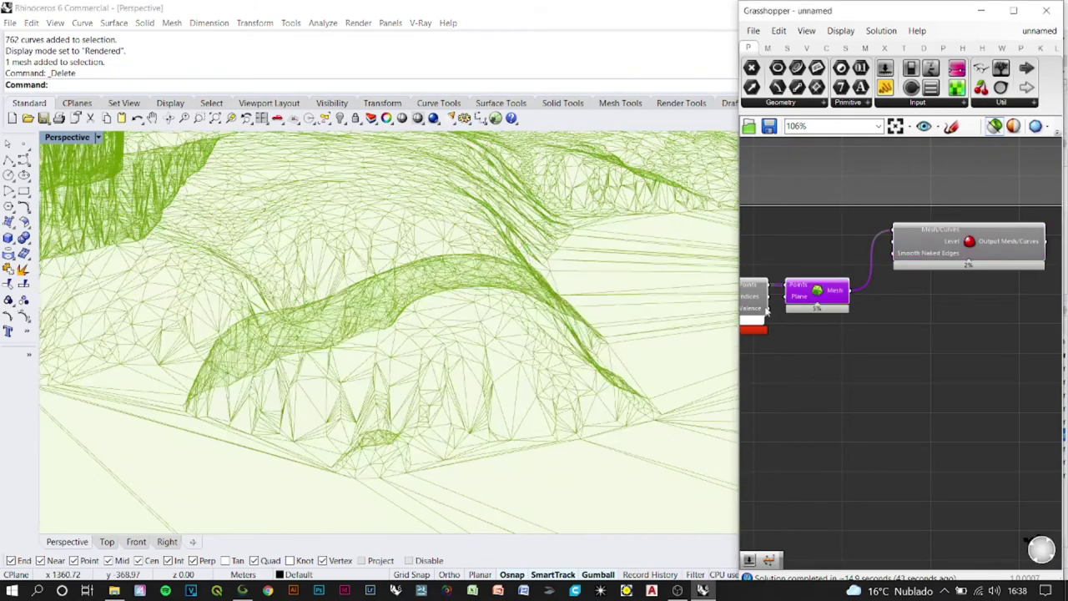
pyautogui.scroll(8, 557, 309)
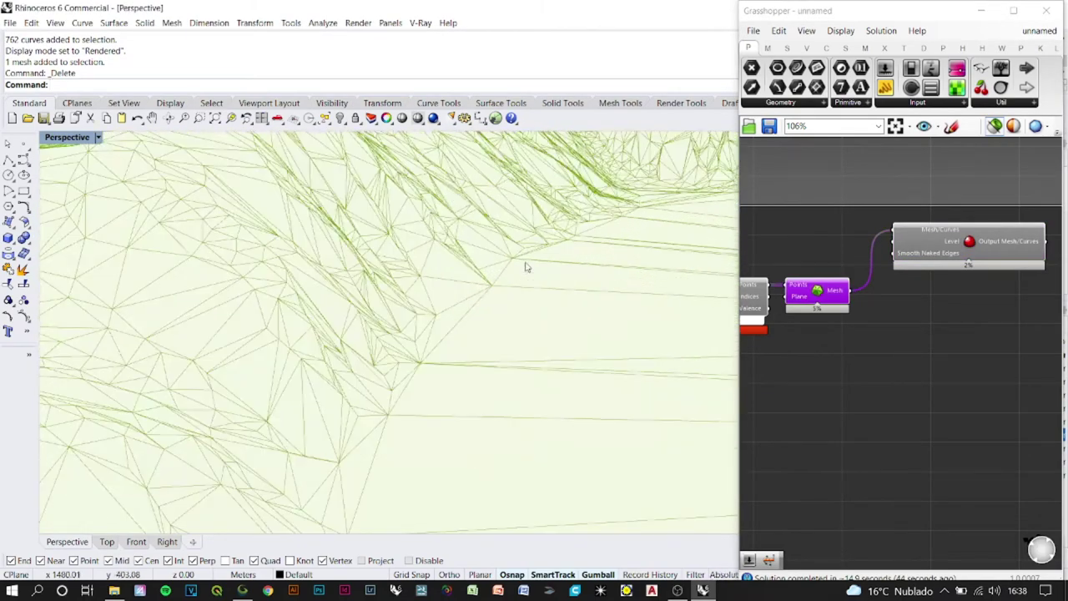
pyautogui.scroll(6, 365, 305)
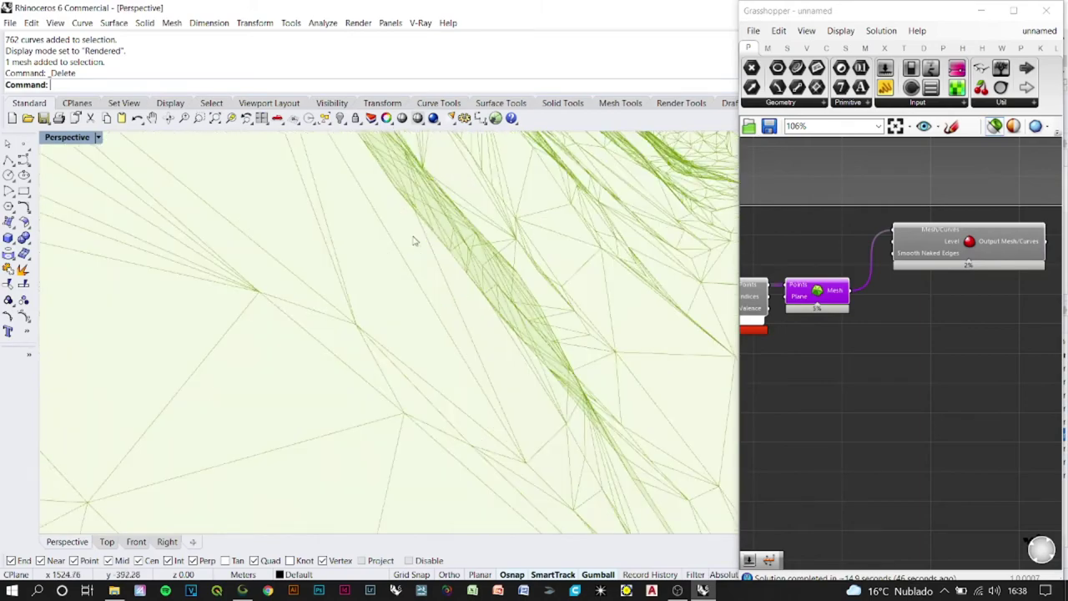
pyautogui.moveTo(434, 238); pyautogui.dragTo(708, 279, button='right')
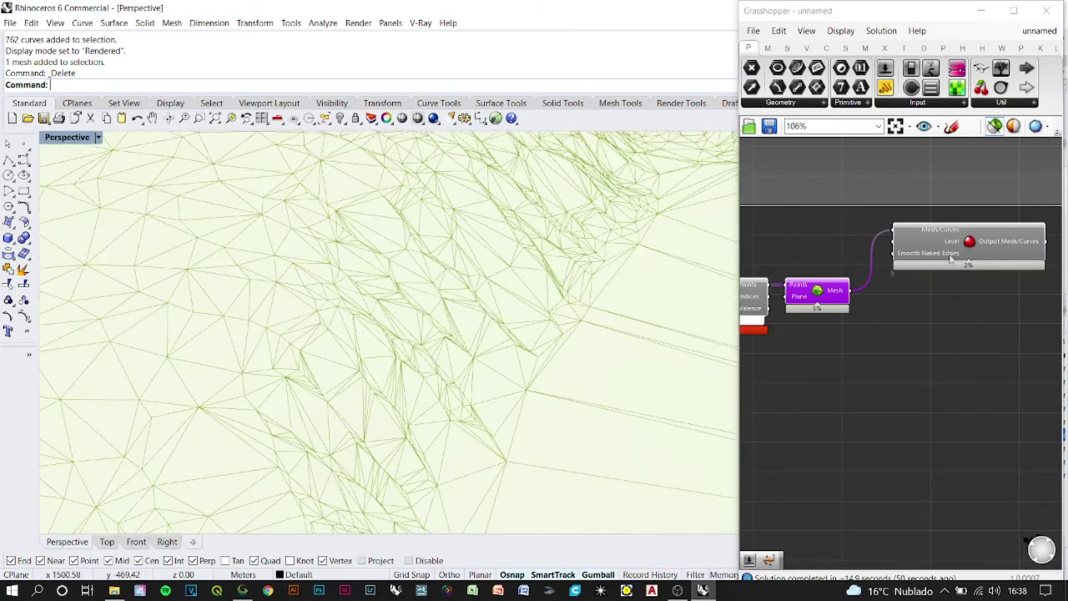
pyautogui.moveTo(446, 333); pyautogui.dragTo(397, 328, button='right')
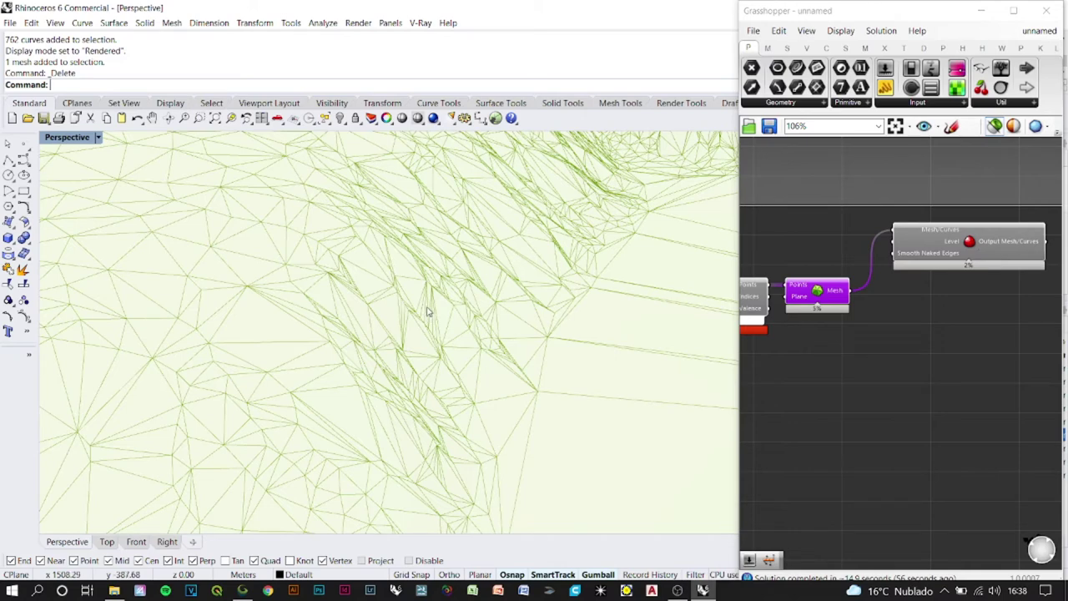
# Step: Compare the Catmull-Clark subdivision preview with the original Delaunay triangulation on the slope
pyautogui.moveTo(970, 242); pyautogui.dragTo(974, 237)
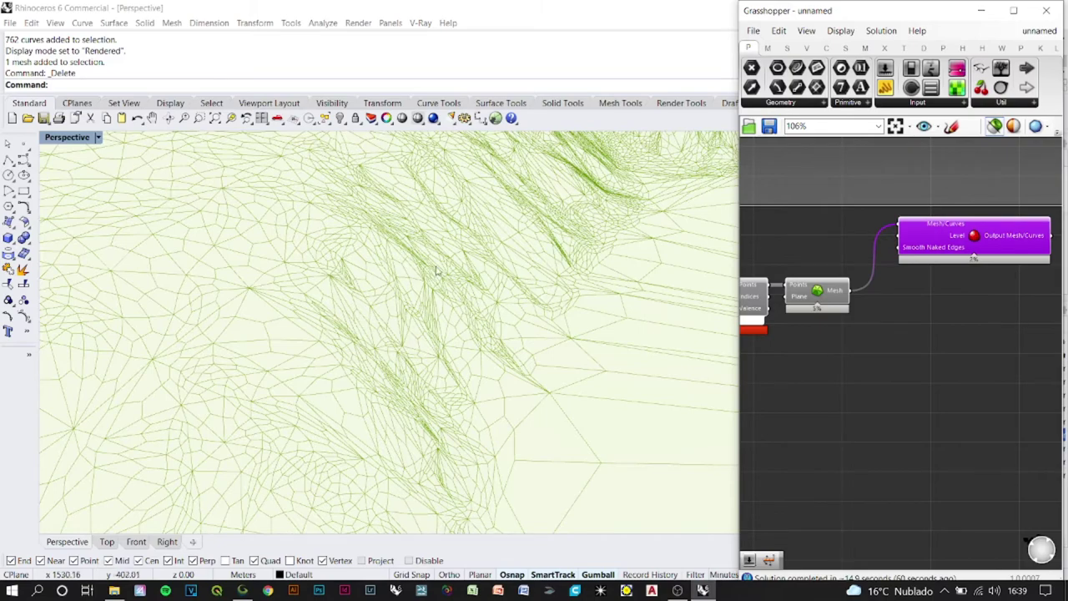
pyautogui.moveTo(412, 250); pyautogui.dragTo(360, 233, button='right')
pyautogui.scroll(2, 342, 193)
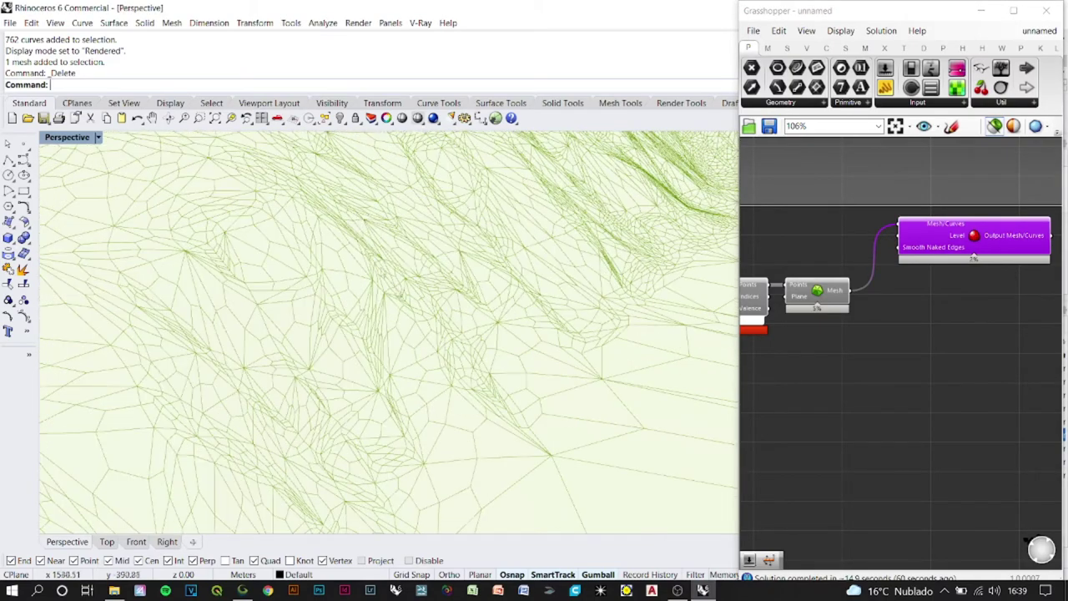
pyautogui.click(820, 295)
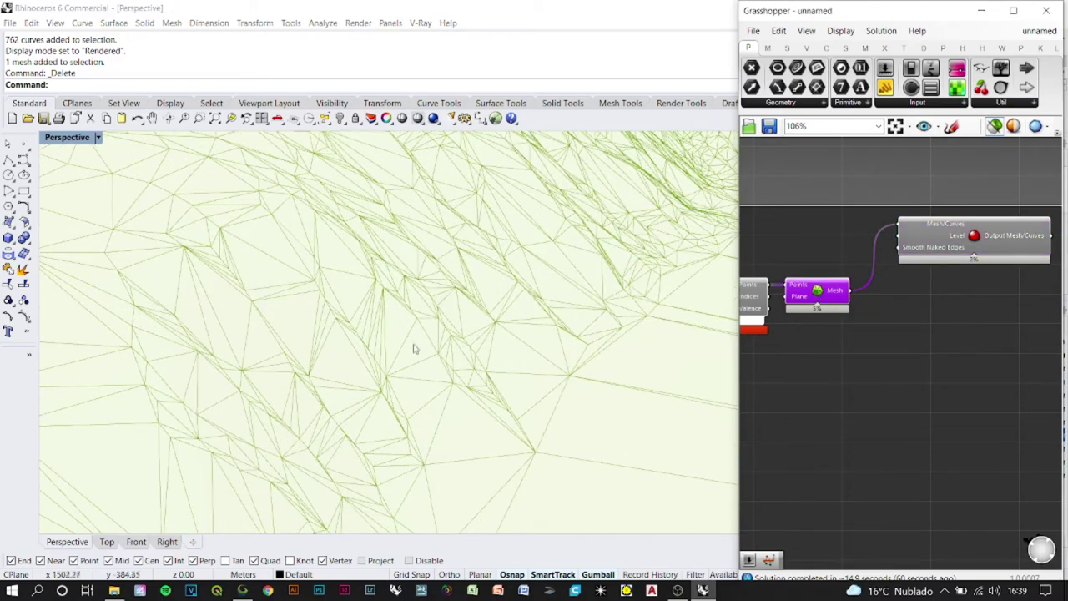
pyautogui.scroll(4, 414, 353)
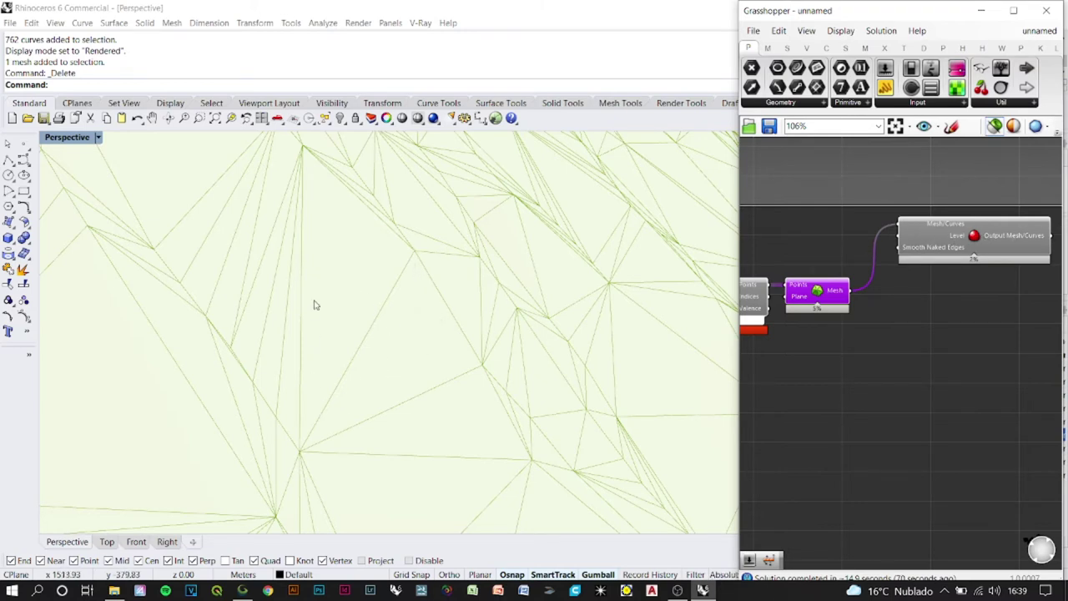
pyautogui.click(982, 233)
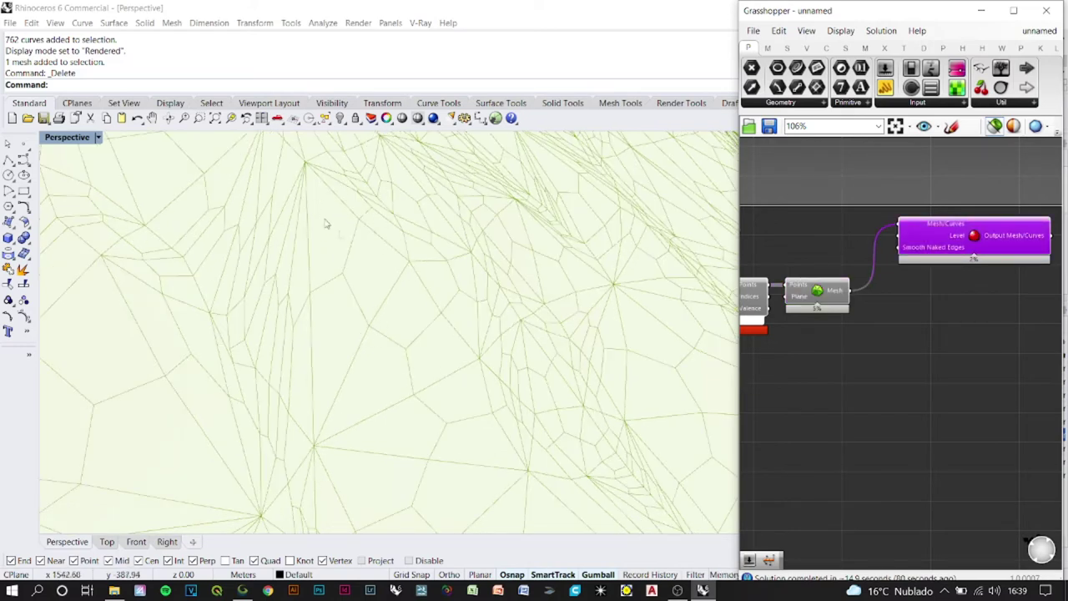
# Step: Drive the Catmull-Clark Level input with a Number Slider set to 2 and preview only that component's subdivided mesh
pyautogui.moveTo(945, 240)
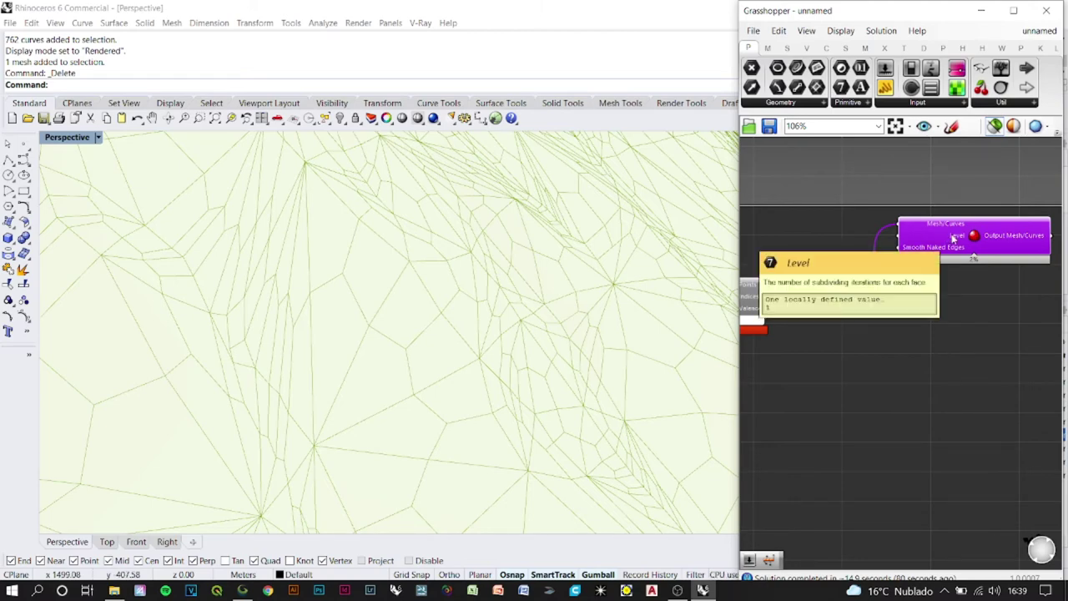
pyautogui.doubleClick(835, 239)
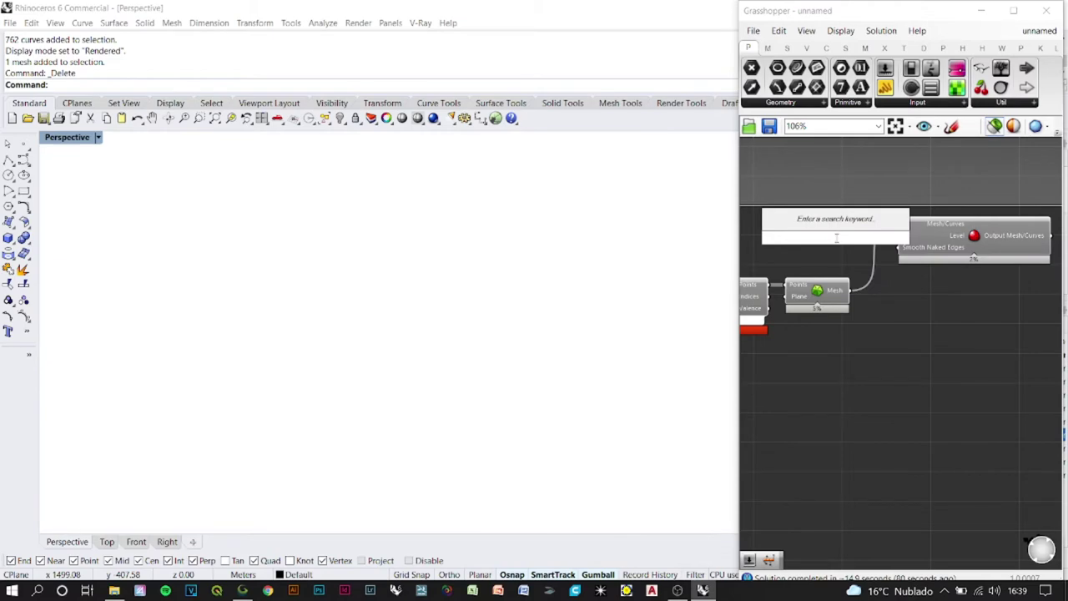
pyautogui.write('2')
pyautogui.press('Return')
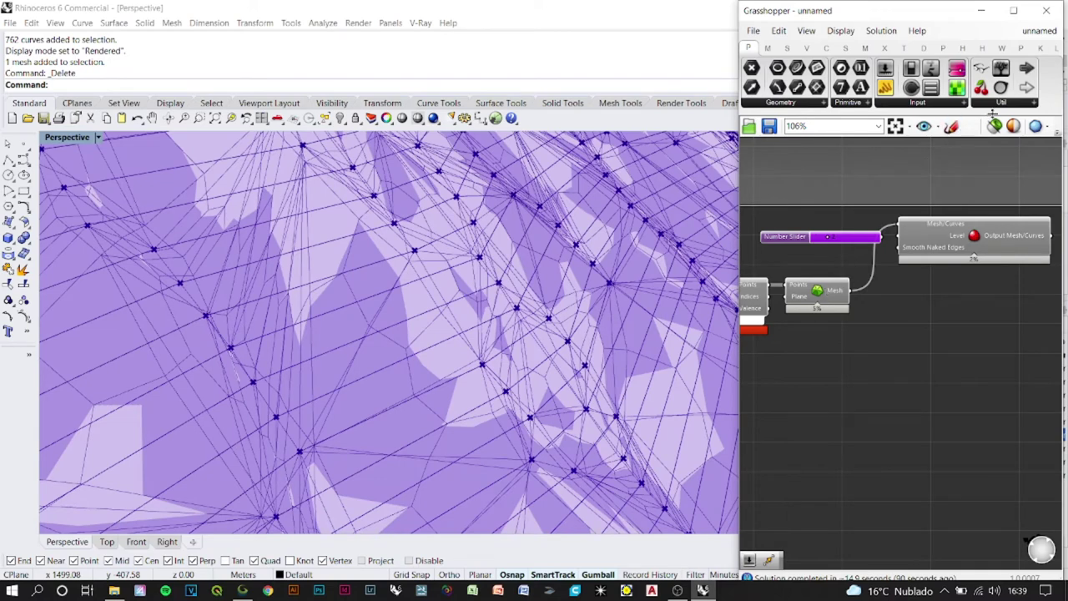
pyautogui.click(994, 126)
pyautogui.click(937, 242)
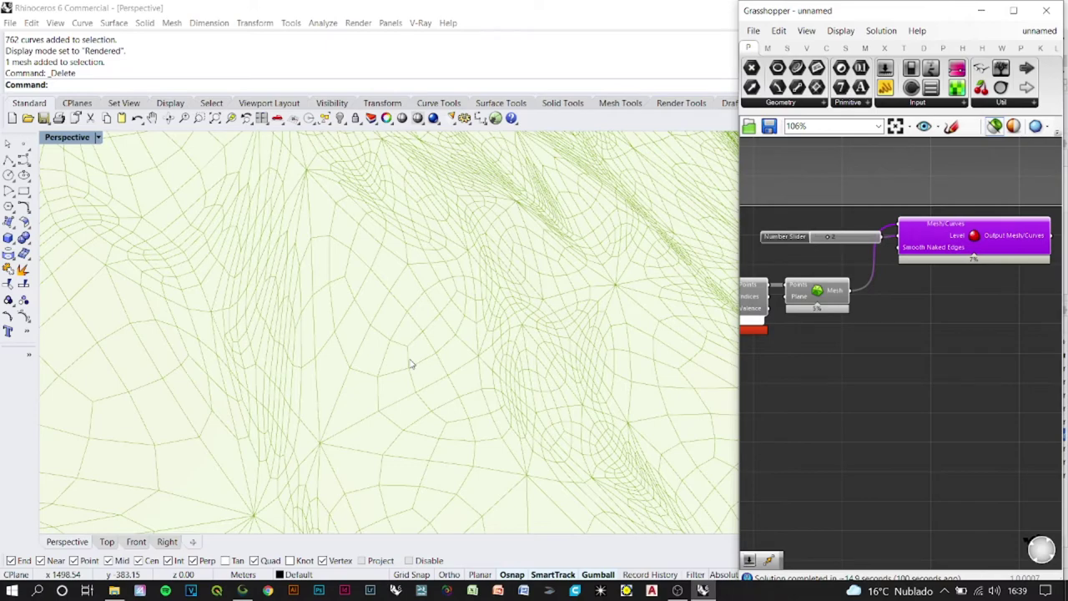
pyautogui.scroll(-3, 446, 356)
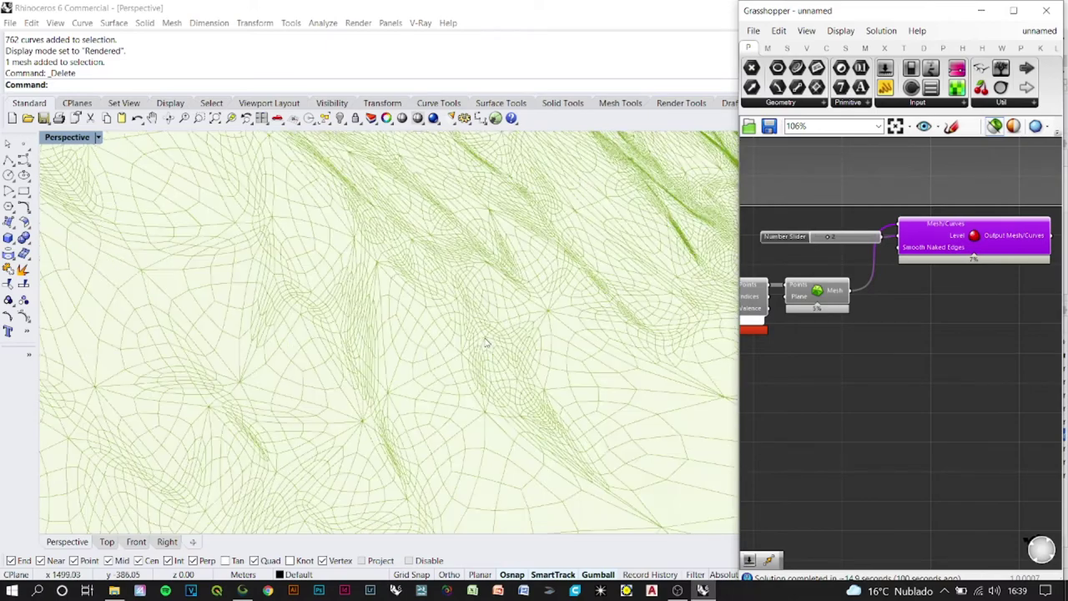
pyautogui.moveTo(835, 244); pyautogui.dragTo(826, 241)
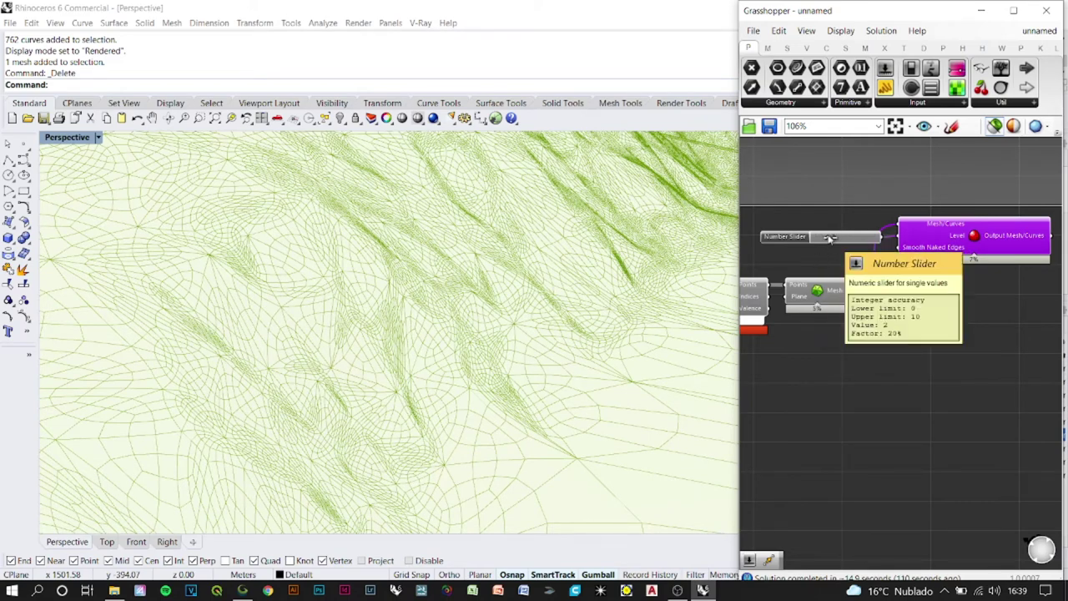
# Step: Bake the Delaunay Mesh component's triangulated terrain into the Rhino model
pyautogui.click(820, 292)
pyautogui.rightClick(833, 290)
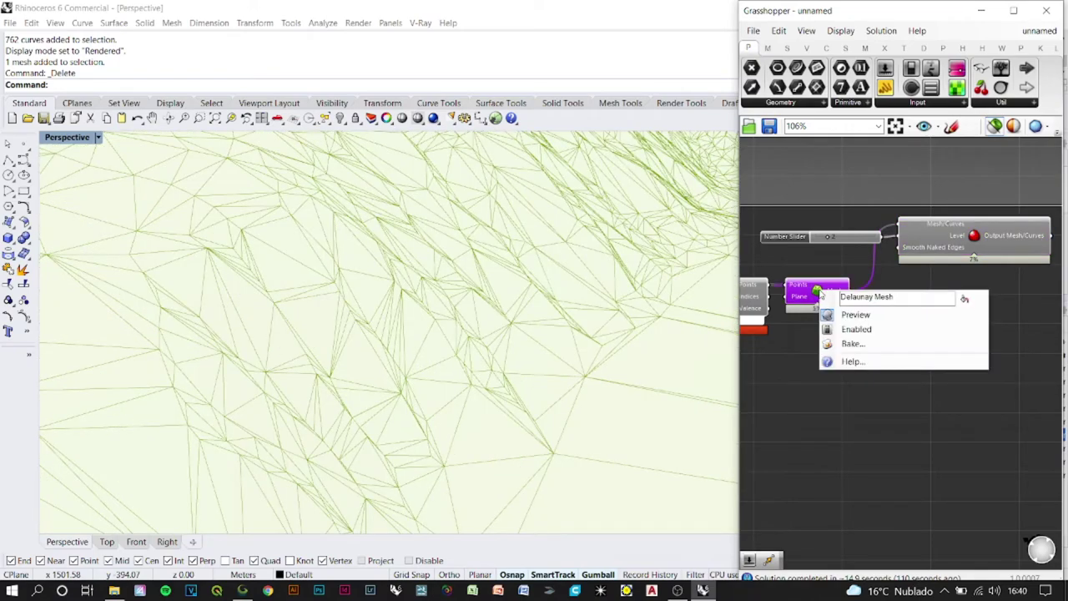
pyautogui.click(868, 347)
pyautogui.click(870, 476)
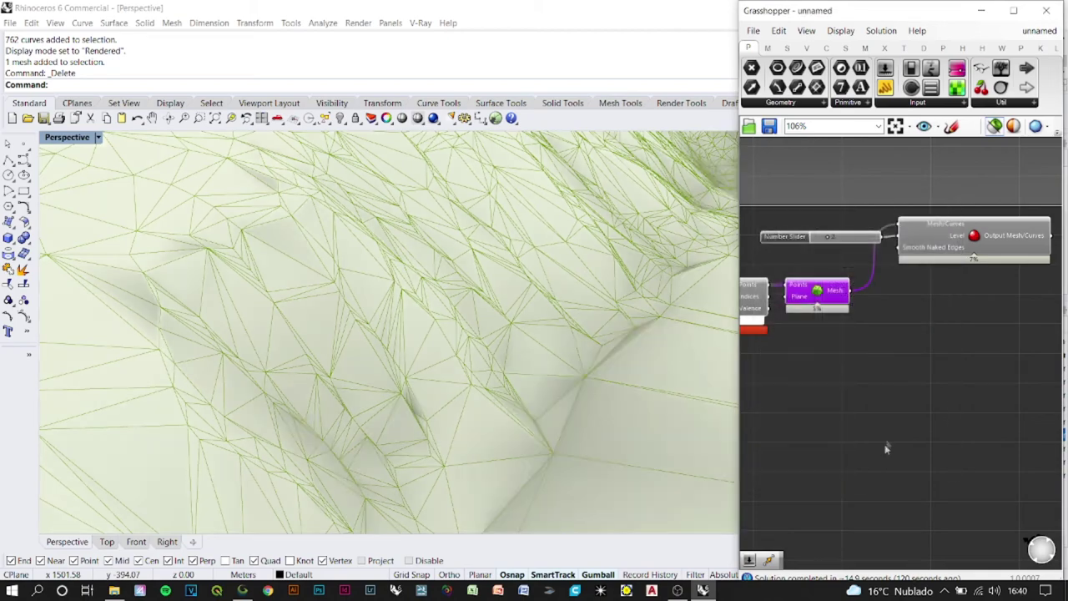
pyautogui.click(924, 367)
# Step: Select the Catmull-Clark component and compare its smoothed mesh preview with the baked terrain mesh on the slope
pyautogui.click(976, 254)
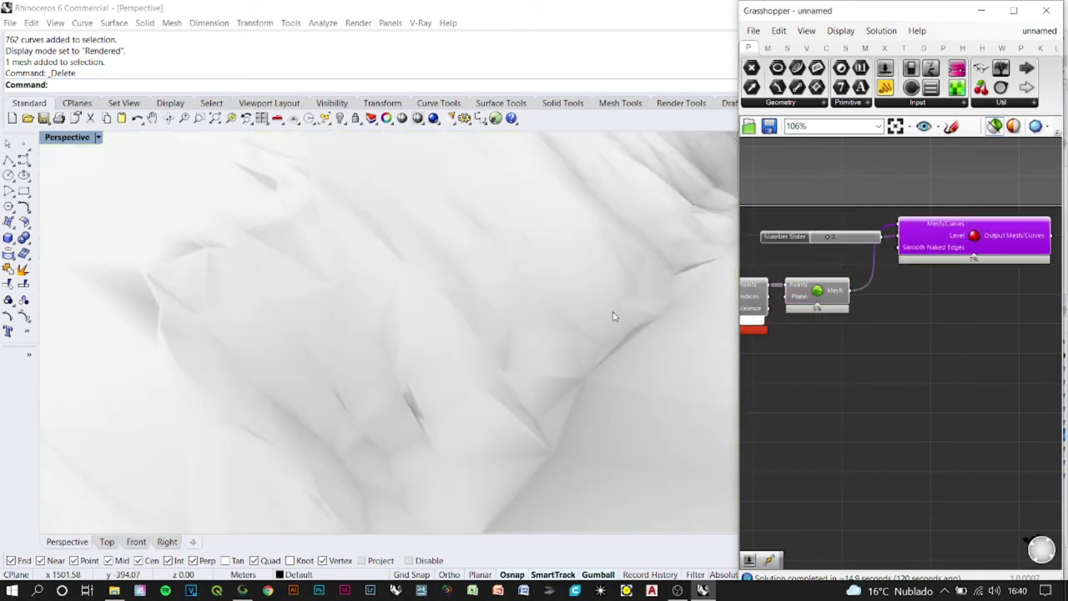
pyautogui.click(402, 330)
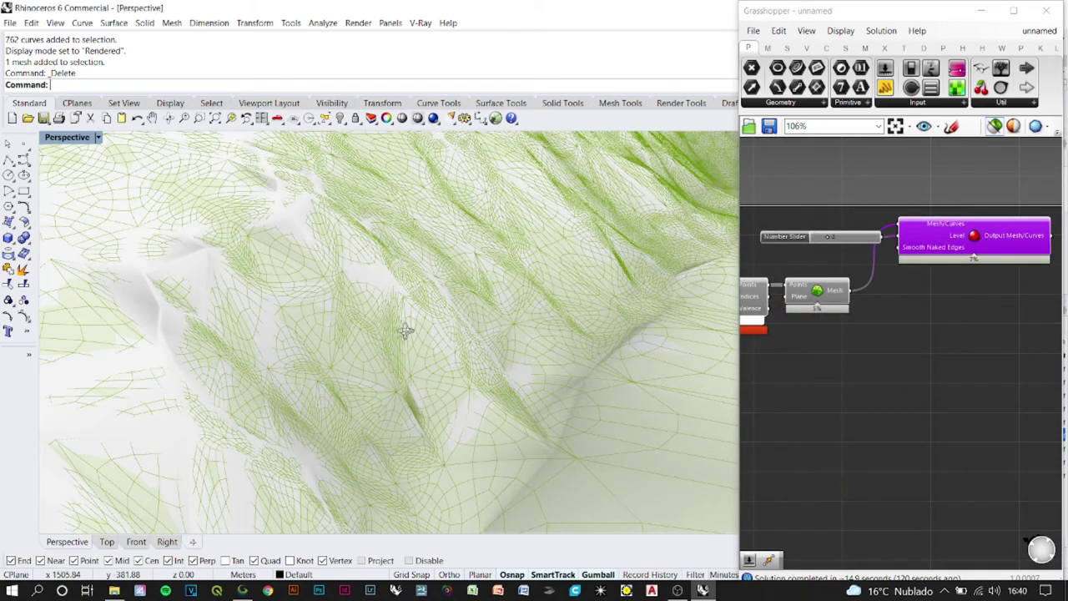
pyautogui.scroll(-2, 403, 329)
pyautogui.scroll(2, 406, 329)
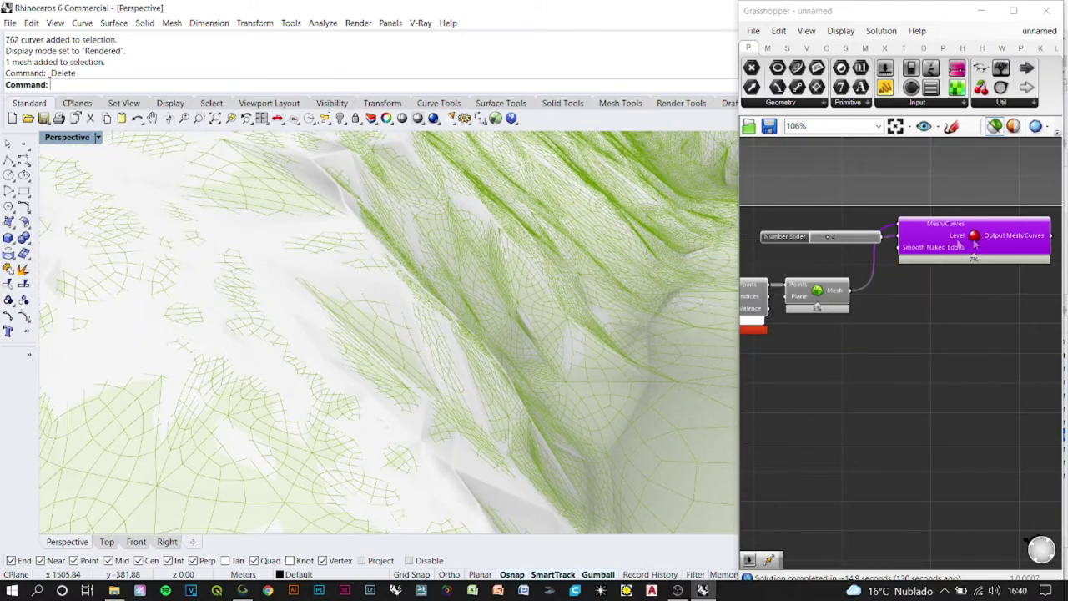
pyautogui.scroll(2, 463, 300)
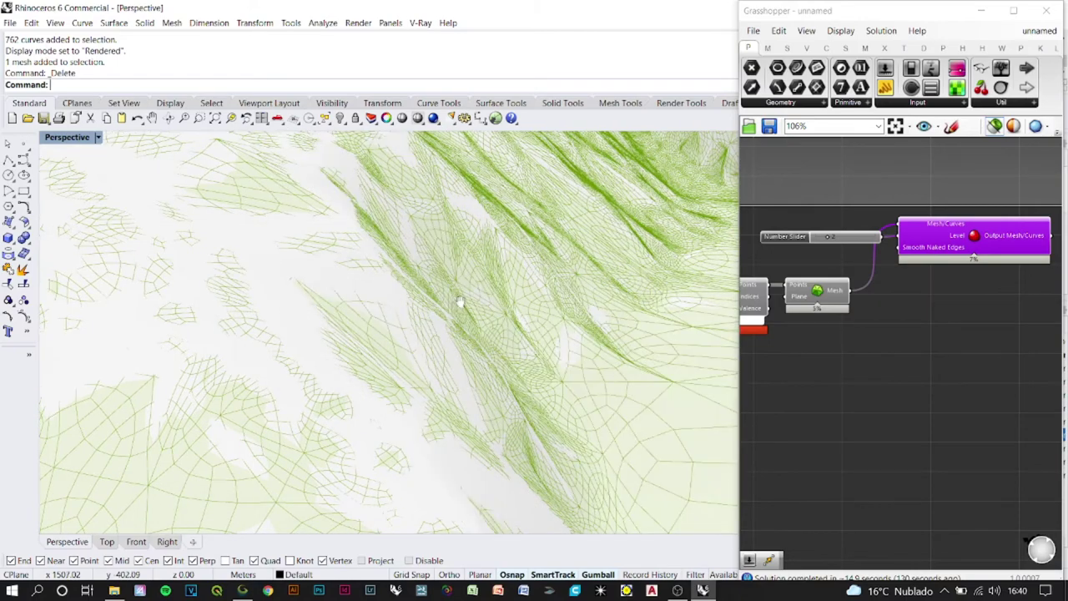
# Step: Compare the Catmull-Clark preview with the baked triangulated mesh, then clear the component selection and examine the baked slope alone
pyautogui.scroll(2, 634, 318)
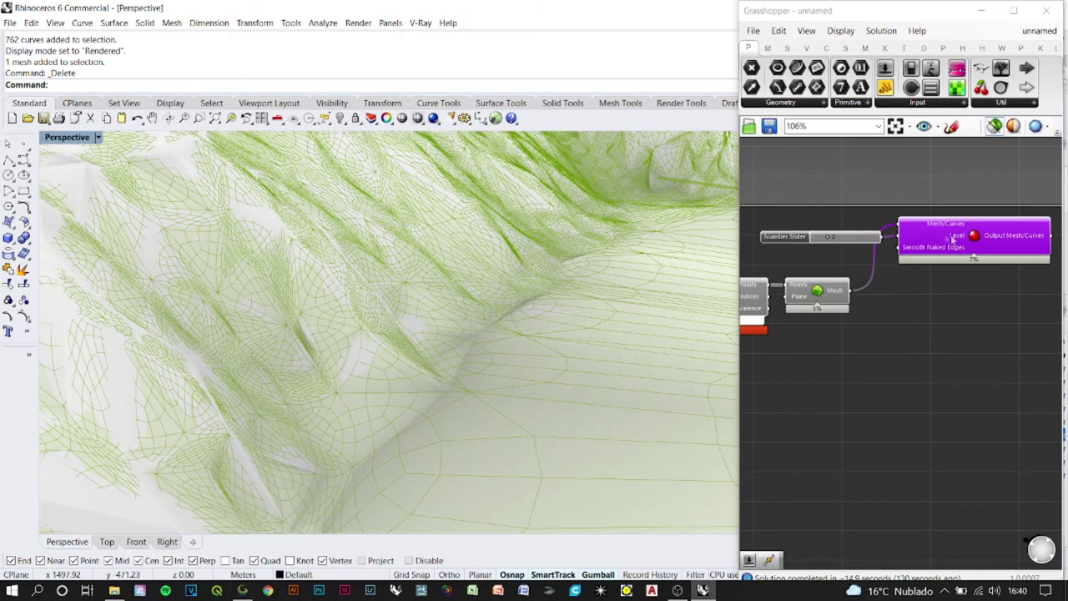
pyautogui.click(971, 317)
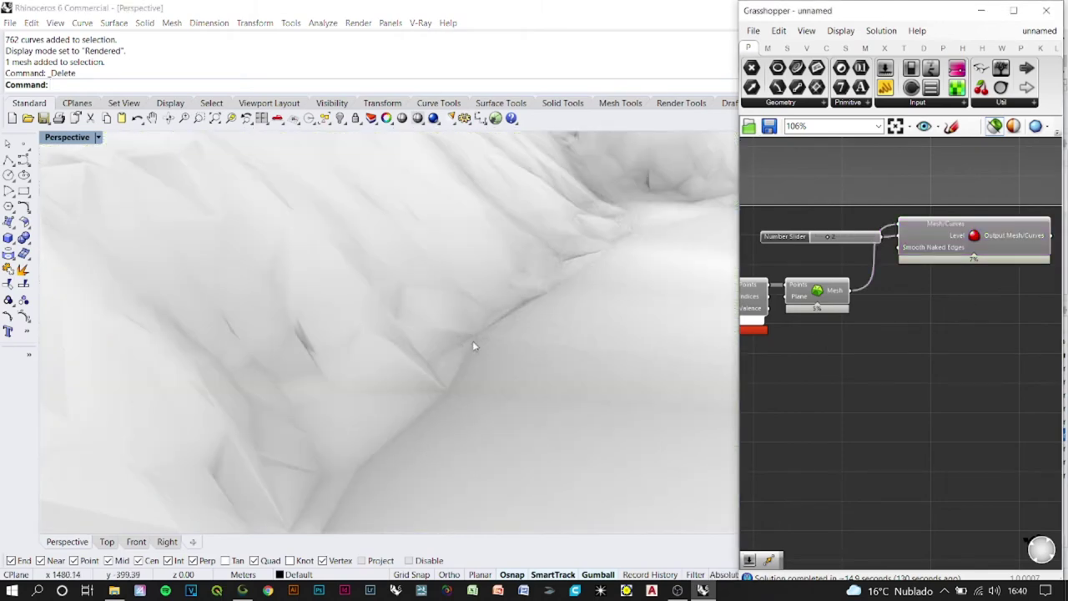
pyautogui.scroll(-2, 534, 375)
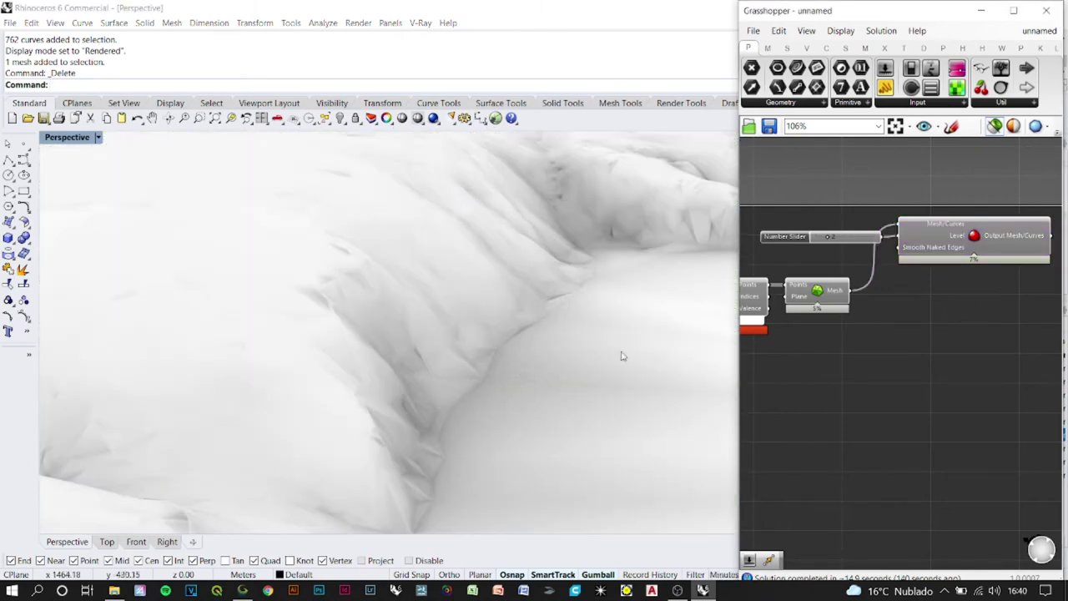
pyautogui.scroll(2, 501, 352)
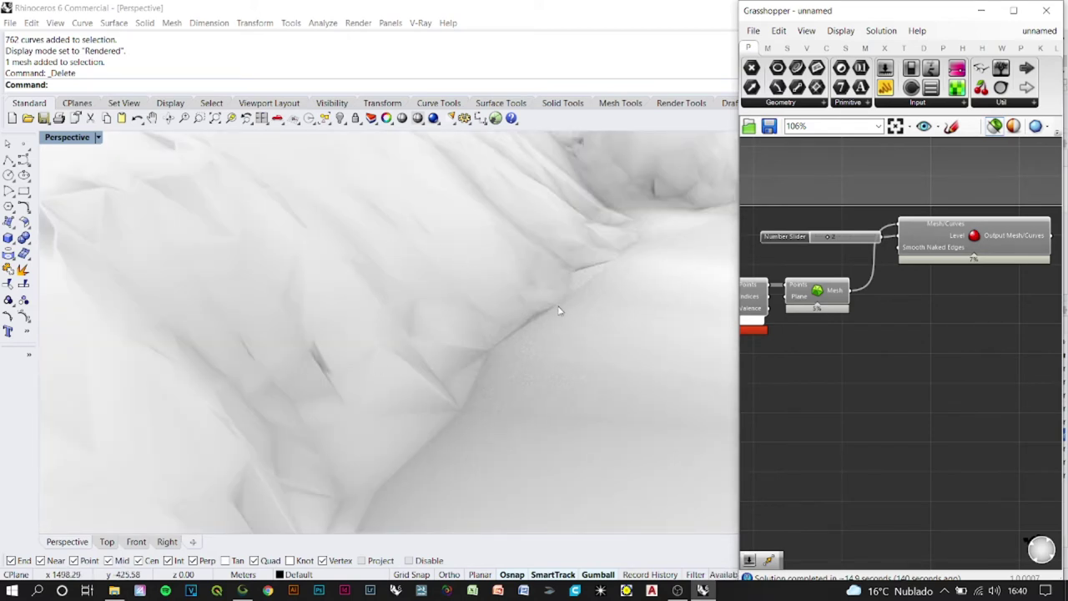
# Step: Delete the baked Delaunay terrain mesh and bake the Catmull-Clark component's smoothed mesh with the default attributes
pyautogui.click(436, 270)
pyautogui.press('Delete')
pyautogui.rightClick(974, 238)
pyautogui.click(1006, 304)
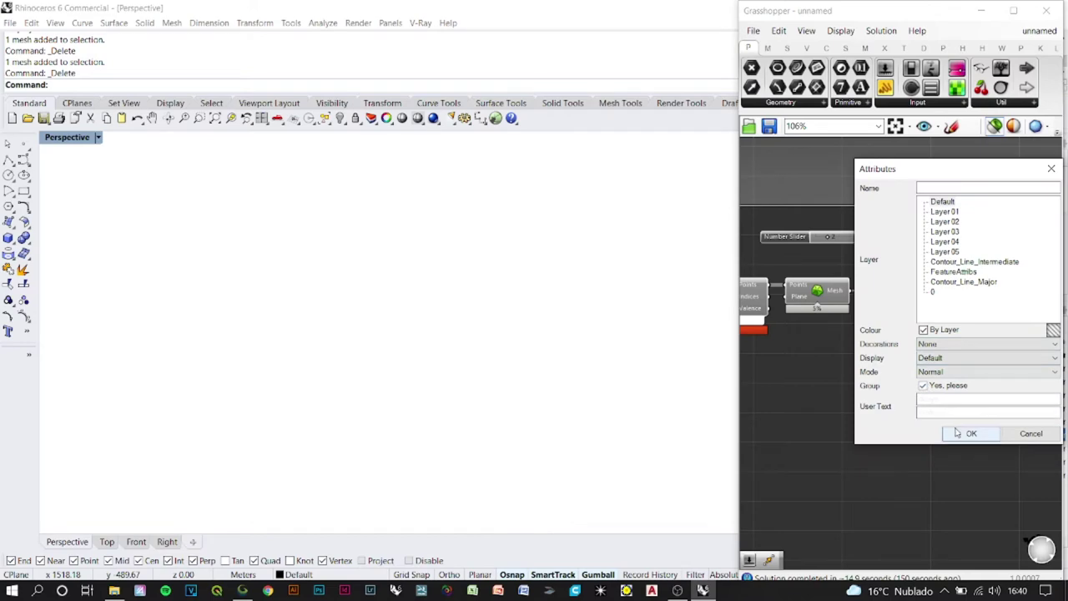
pyautogui.click(968, 433)
# Step: Examine the baked Catmull-Clark terrain along the cliffs, headland and shoreline
pyautogui.scroll(-6, 513, 317)
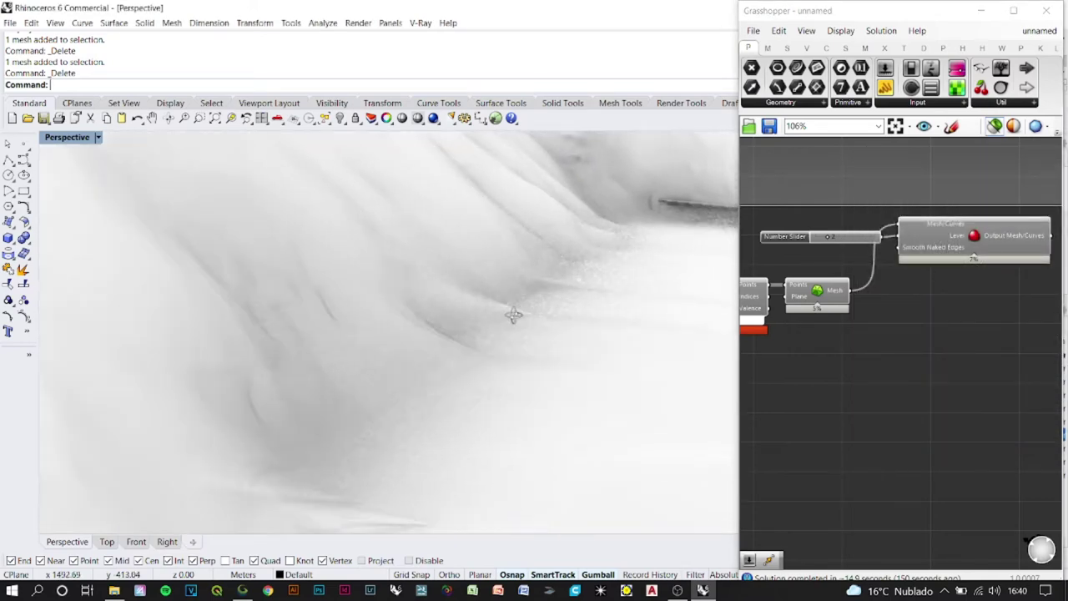
pyautogui.scroll(5, 445, 338)
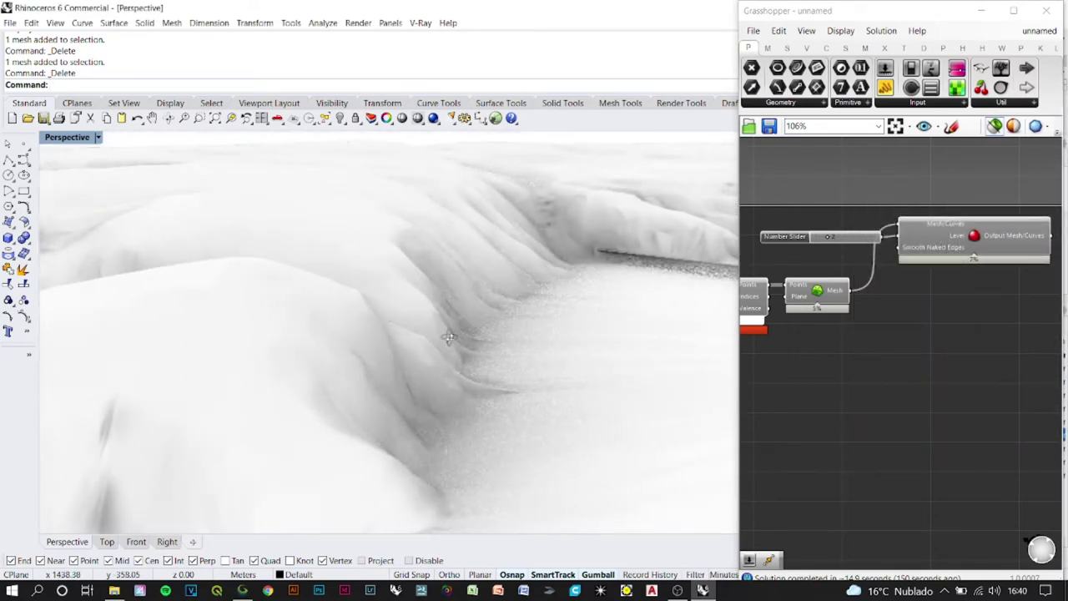
pyautogui.scroll(-5, 456, 345)
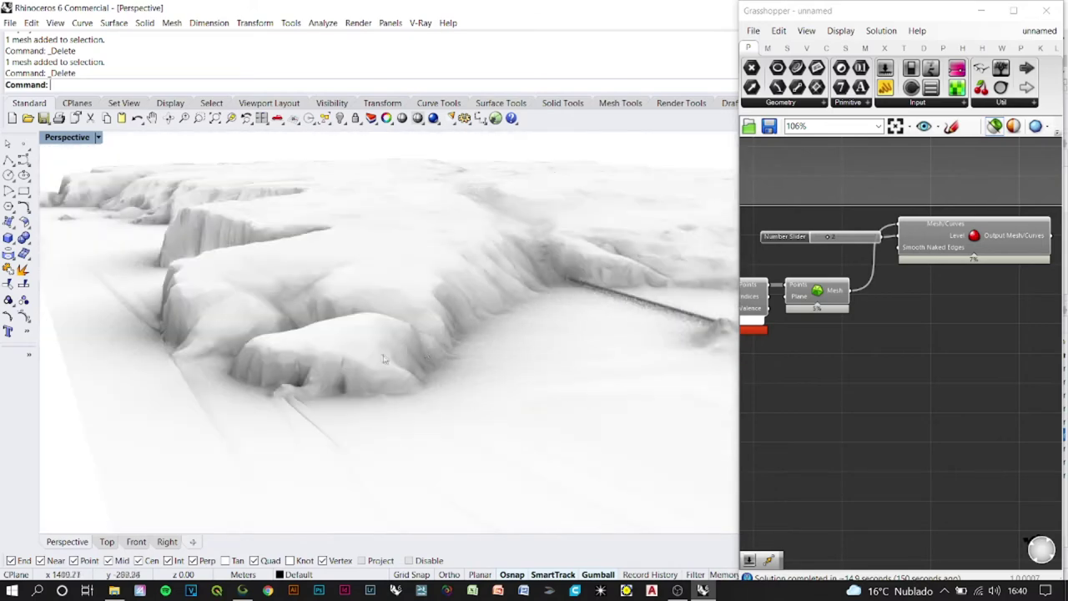
pyautogui.scroll(8, 330, 340)
pyautogui.scroll(-5, 330, 339)
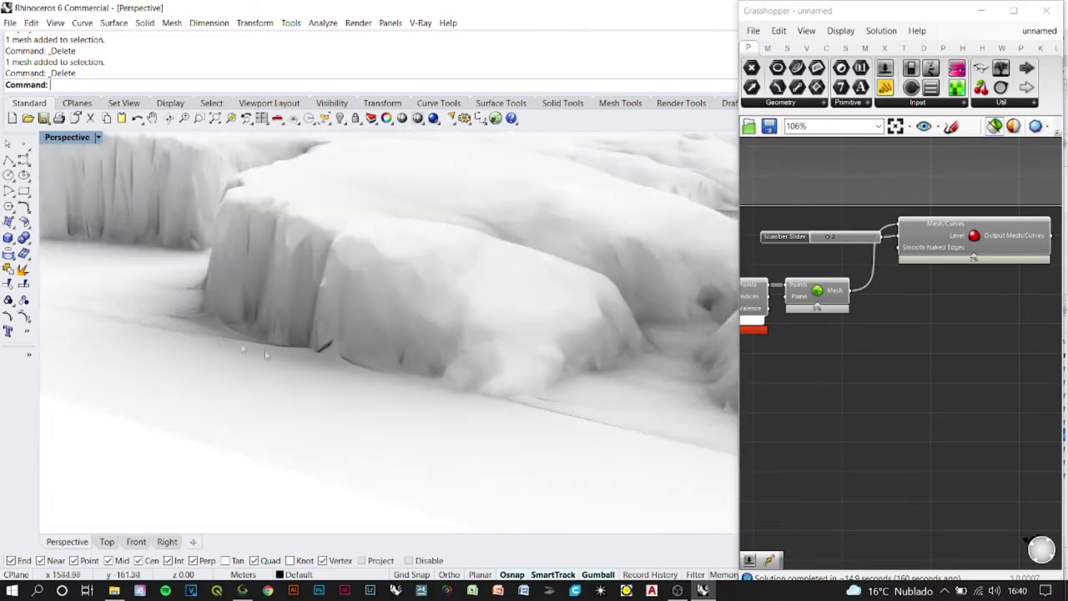
pyautogui.scroll(3, 330, 339)
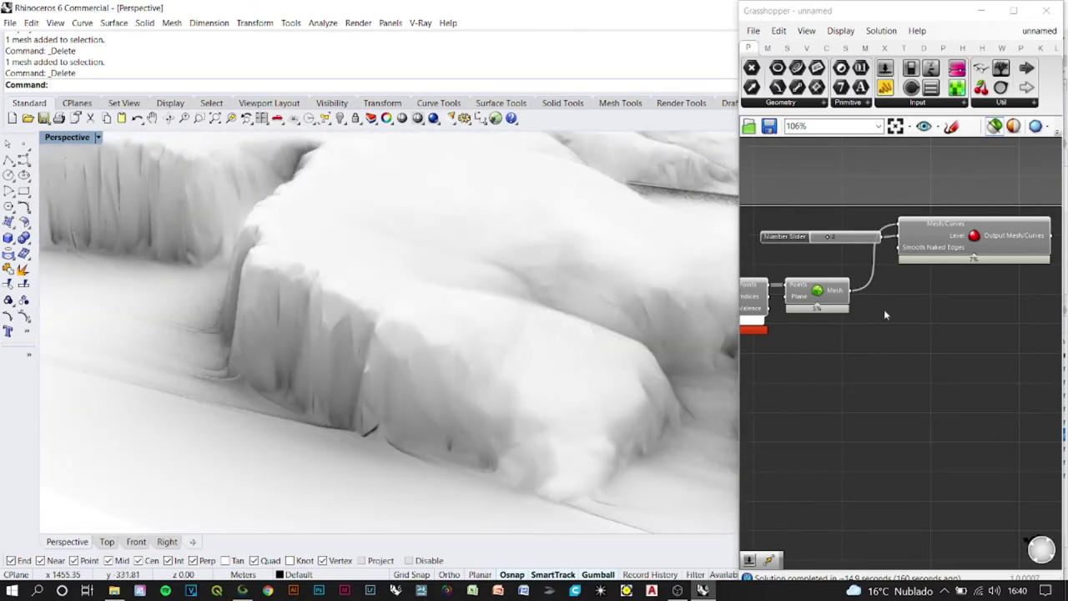
pyautogui.scroll(6, 453, 326)
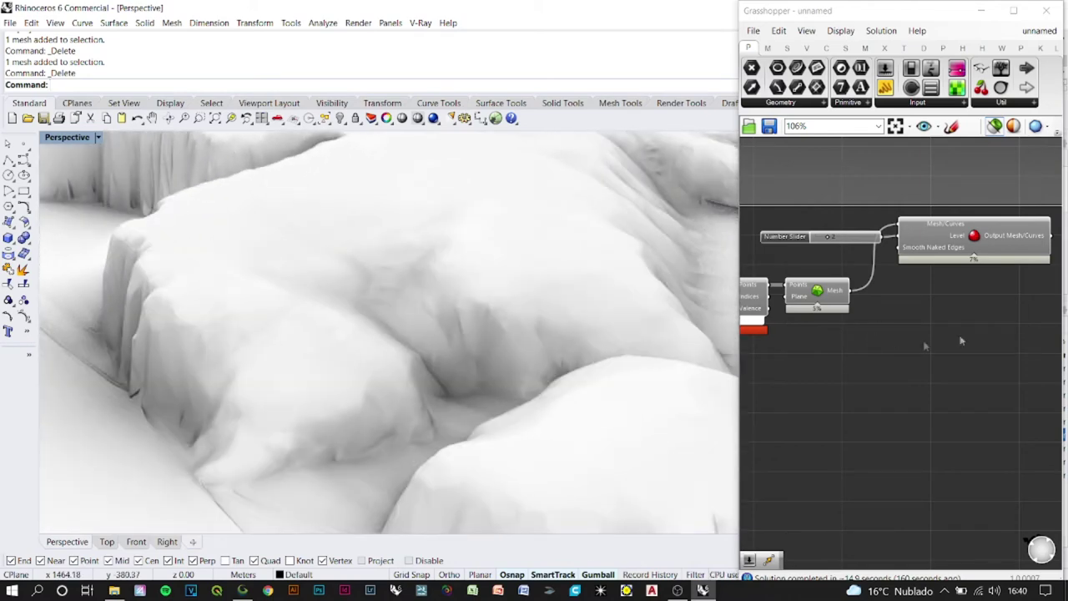
# Step: Delete the Catmull-Clark component and its Number Slider from the Grasshopper definition
pyautogui.click(979, 240)
pyautogui.press('Delete')
pyautogui.click(854, 239)
pyautogui.press('Delete')
pyautogui.scroll(8, 525, 267)
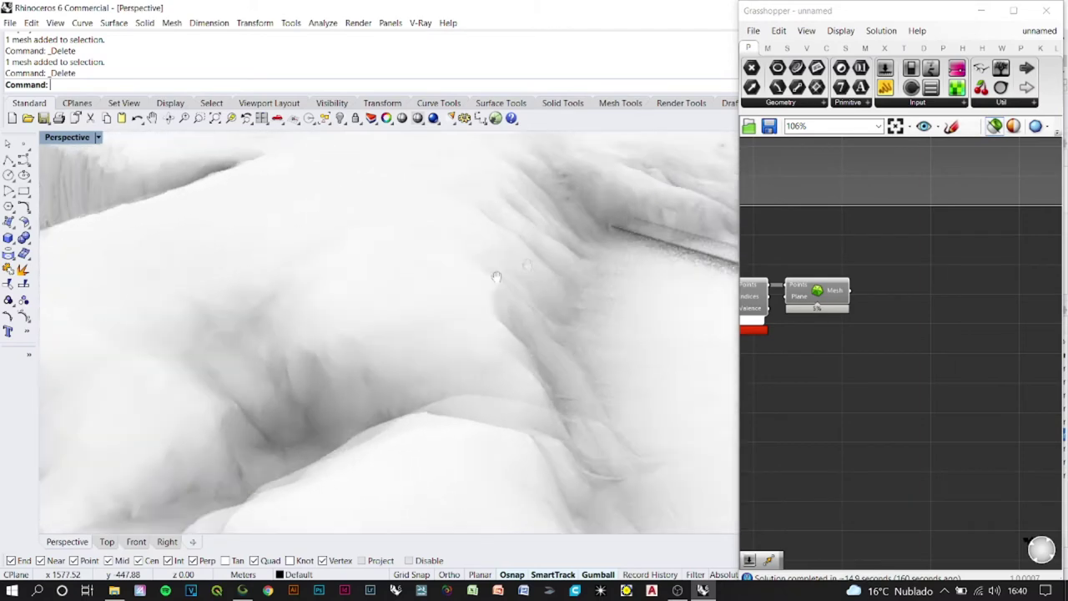
pyautogui.scroll(1, 451, 347)
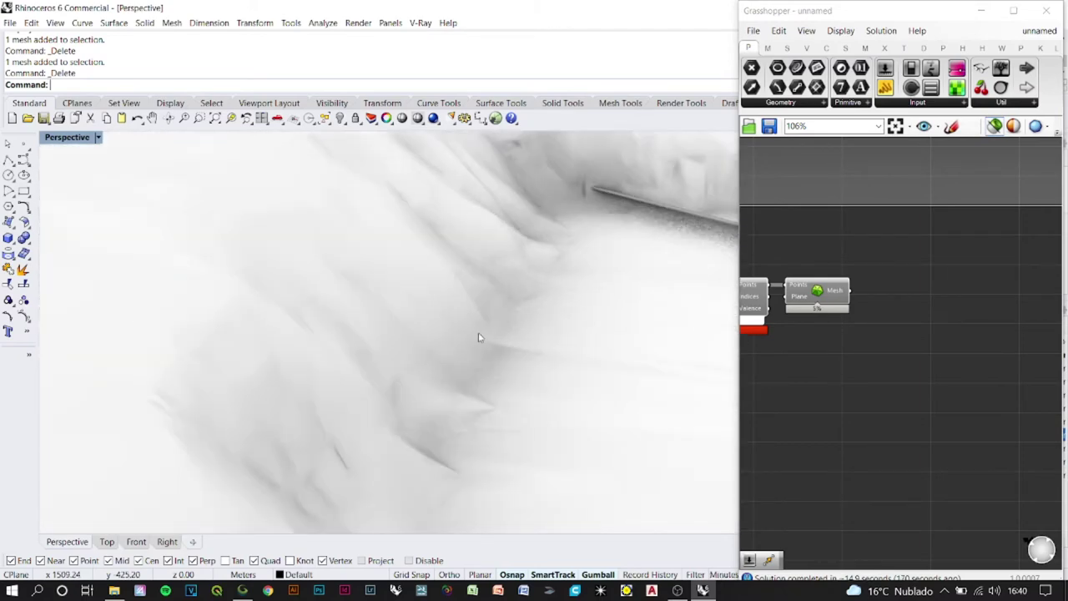
# Step: Search for "smooth" on the Grasshopper canvas and add a Smooth Mesh component beside the Delaunay Mesh component
pyautogui.click(1002, 48)
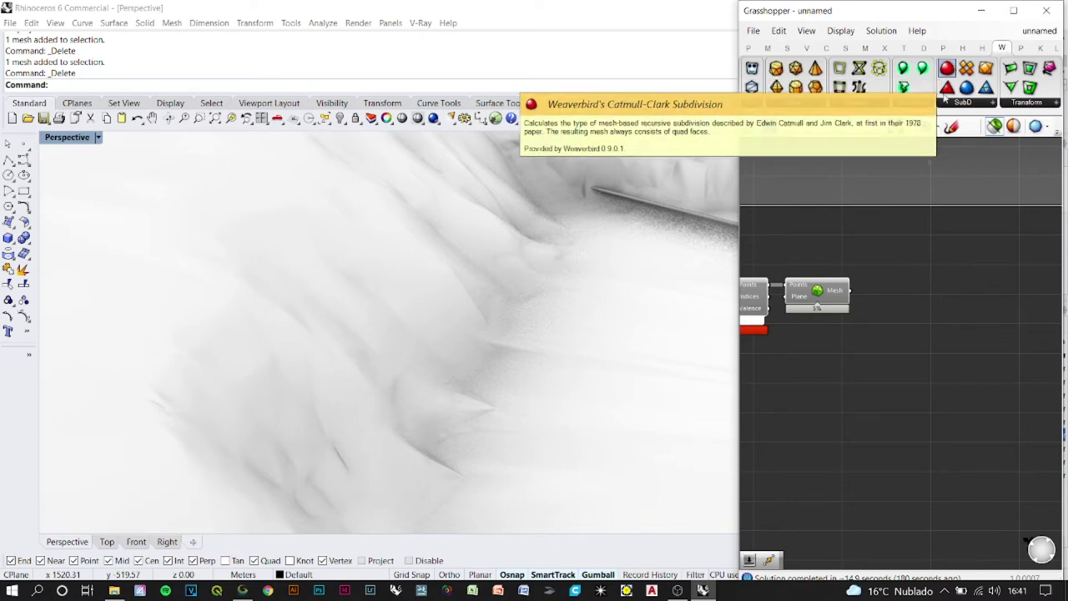
pyautogui.doubleClick(923, 286)
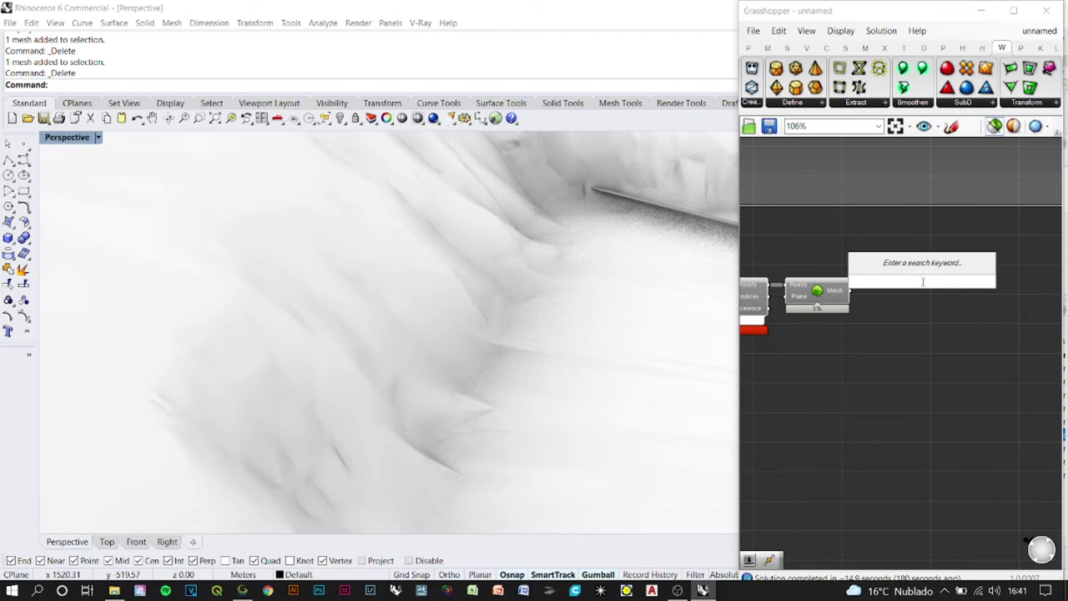
pyautogui.write('smoth')
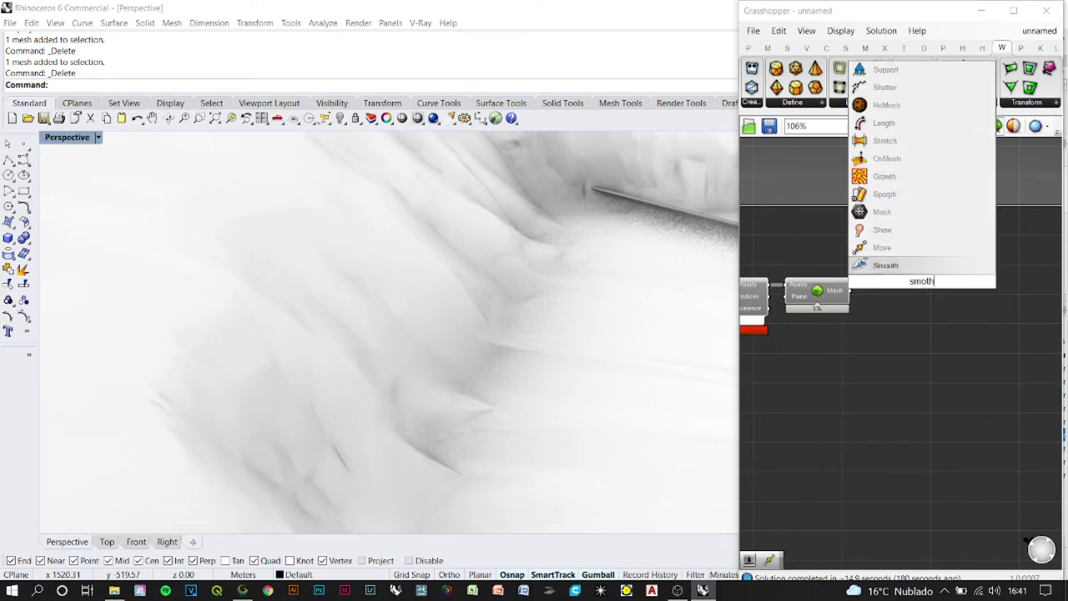
pyautogui.press('BackSpace')
pyautogui.press('BackSpace')
pyautogui.write('oth')
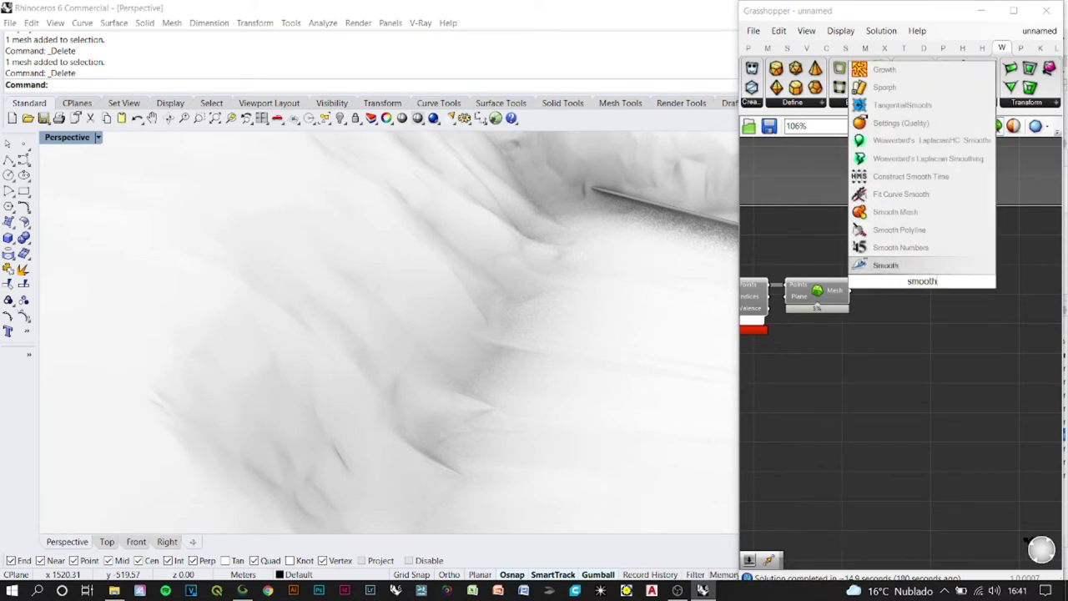
pyautogui.press('Up')
pyautogui.press('Up')
pyautogui.press('Up')
pyautogui.press('Return')
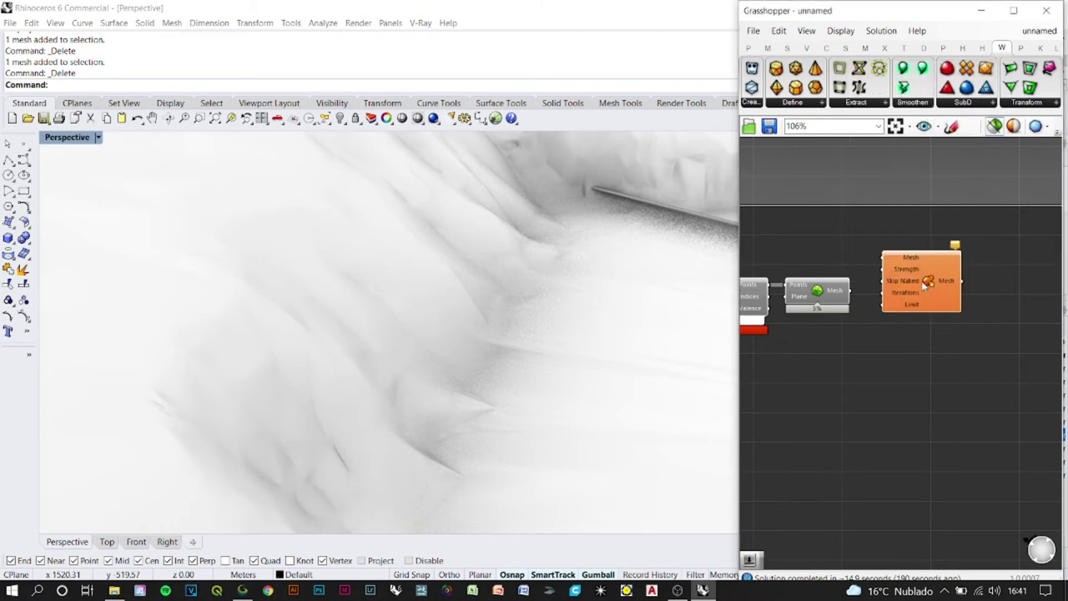
# Step: Position the Smooth Mesh component and connect the Delaunay Mesh output to its Mesh input
pyautogui.moveTo(928, 284); pyautogui.dragTo(929, 303)
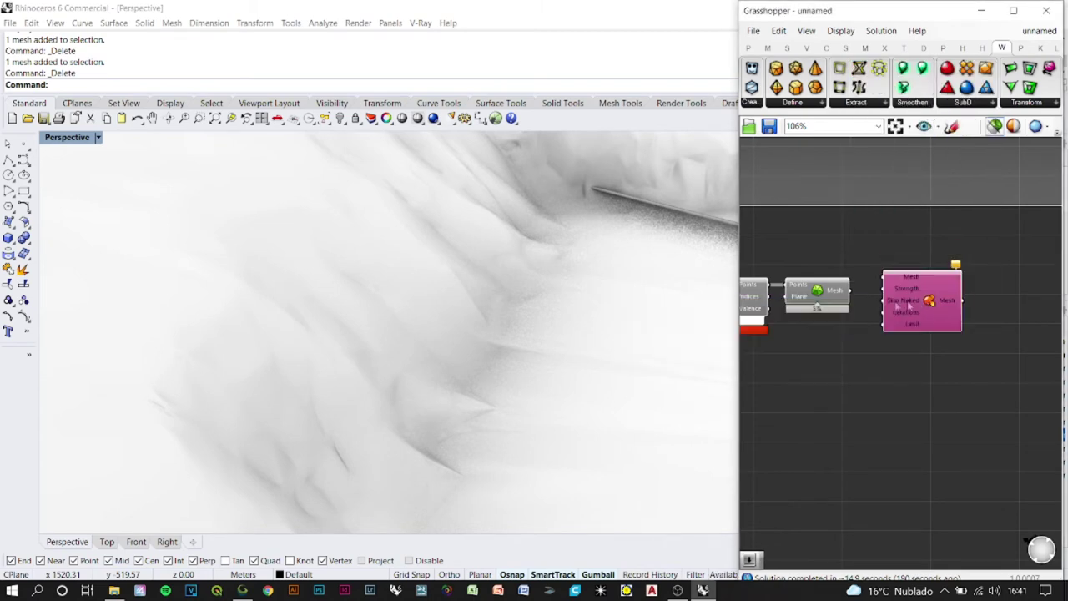
pyautogui.click(844, 294)
pyautogui.moveTo(851, 295); pyautogui.dragTo(942, 312)
pyautogui.click(505, 373)
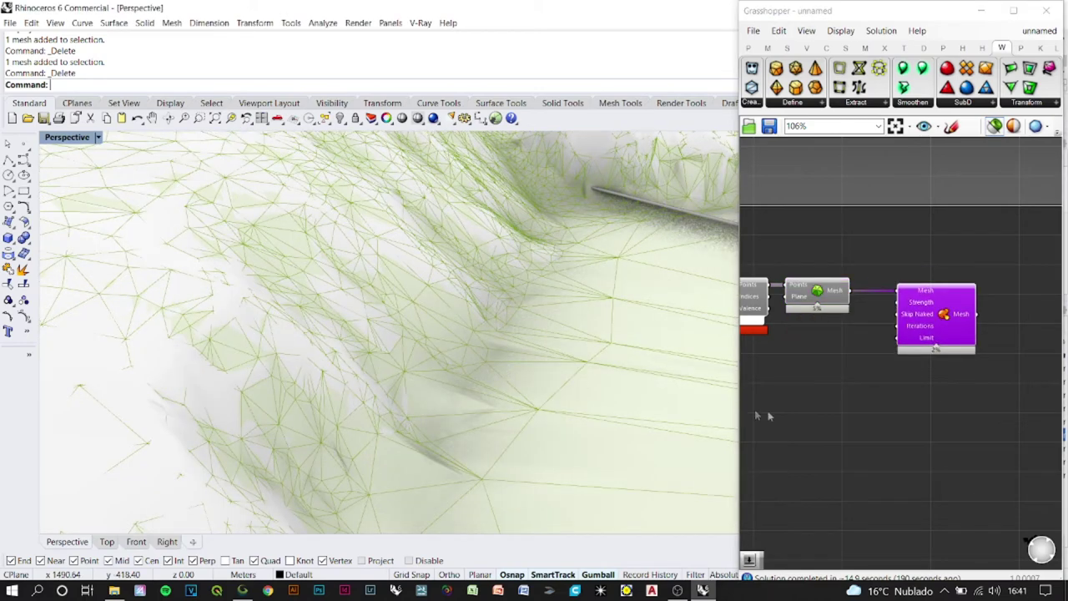
# Step: Delete the baked Catmull-Clark mesh from the Rhino model
pyautogui.click(376, 355)
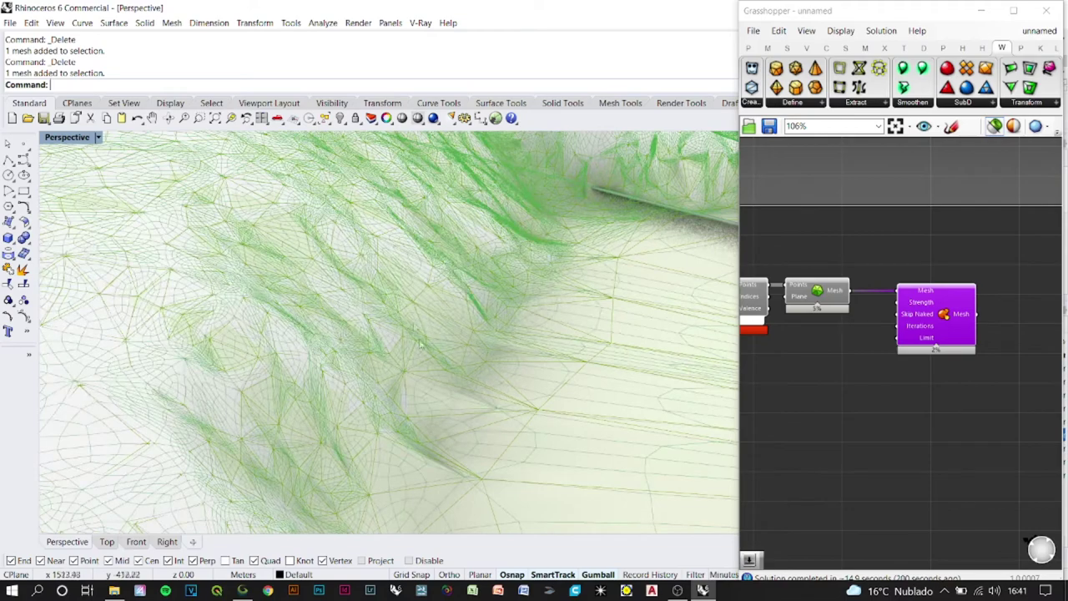
pyautogui.click(863, 432)
pyautogui.moveTo(559, 349); pyautogui.dragTo(536, 336, button='right')
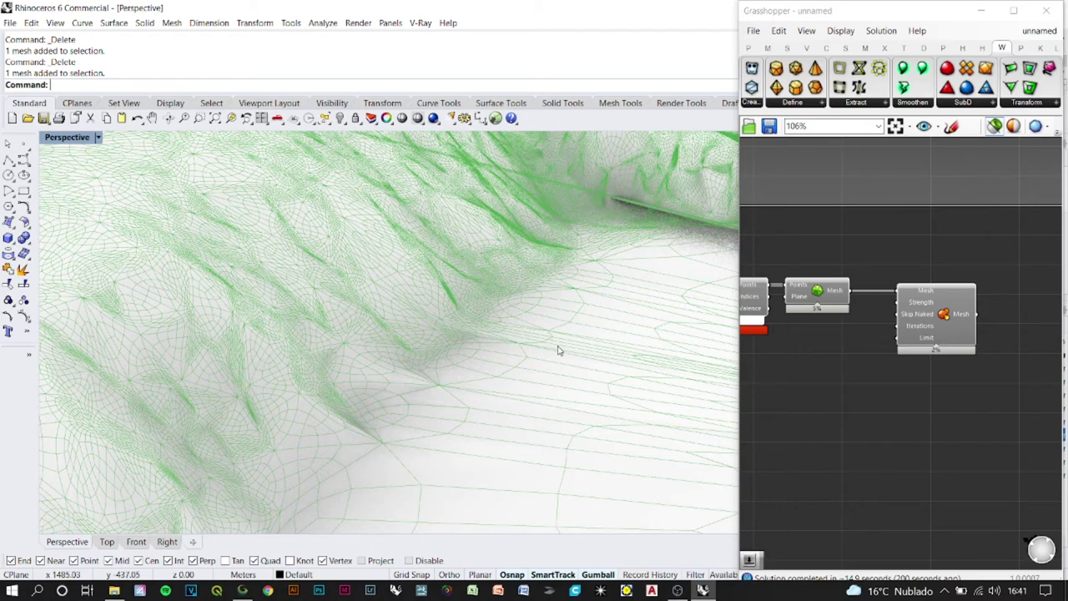
pyautogui.press('Delete')
# Step: Compare the Delaunay Mesh preview with the Smooth Mesh preview where the slope meets the flat ground
pyautogui.click(834, 299)
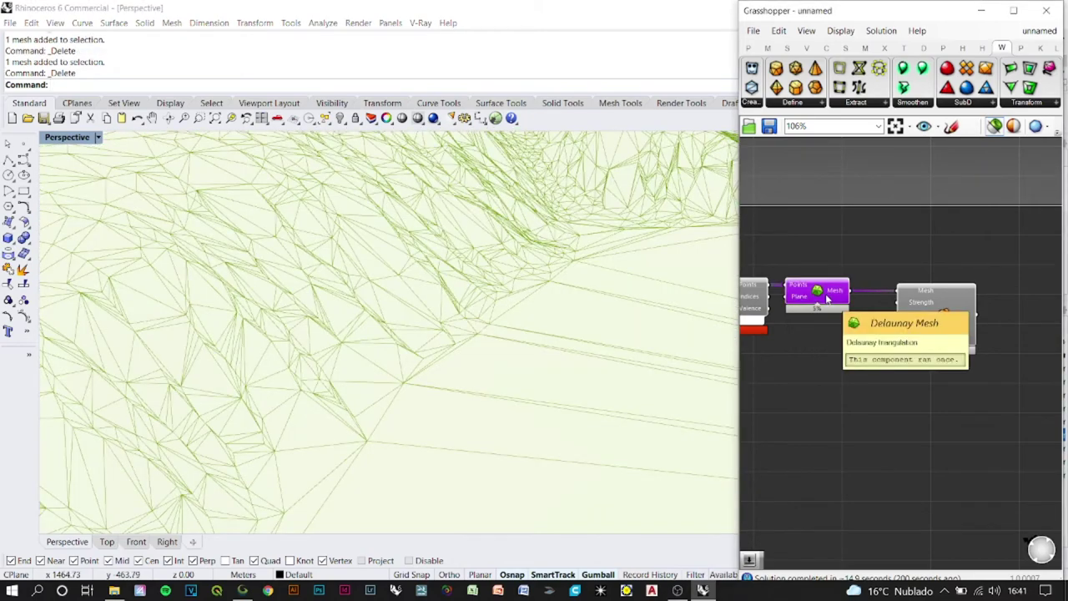
pyautogui.click(943, 313)
pyautogui.scroll(-2, 553, 369)
pyautogui.moveTo(553, 369); pyautogui.dragTo(551, 331, button='right')
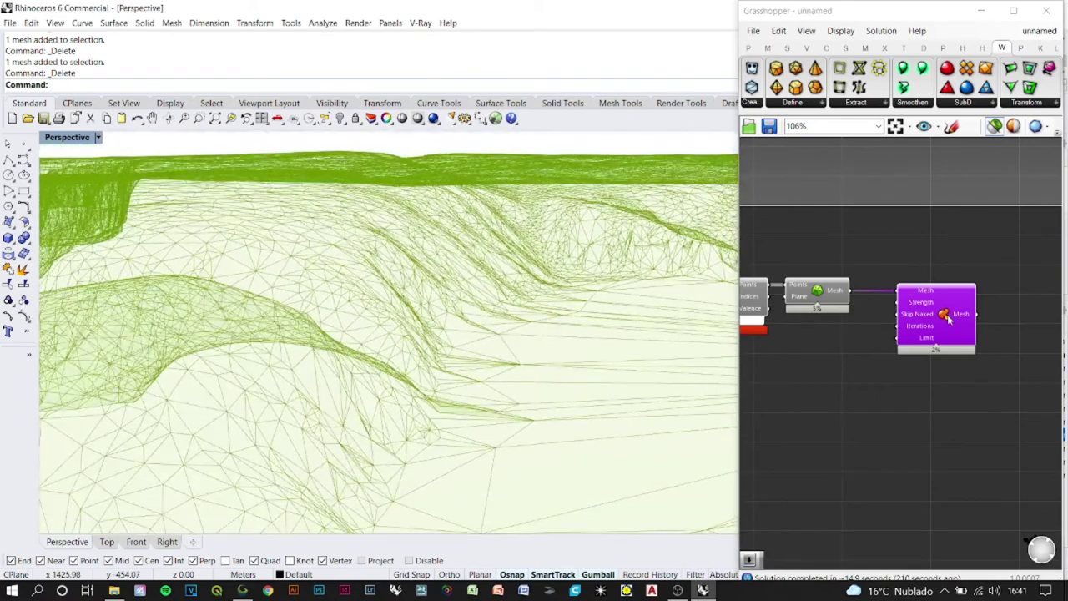
pyautogui.scroll(3, 451, 376)
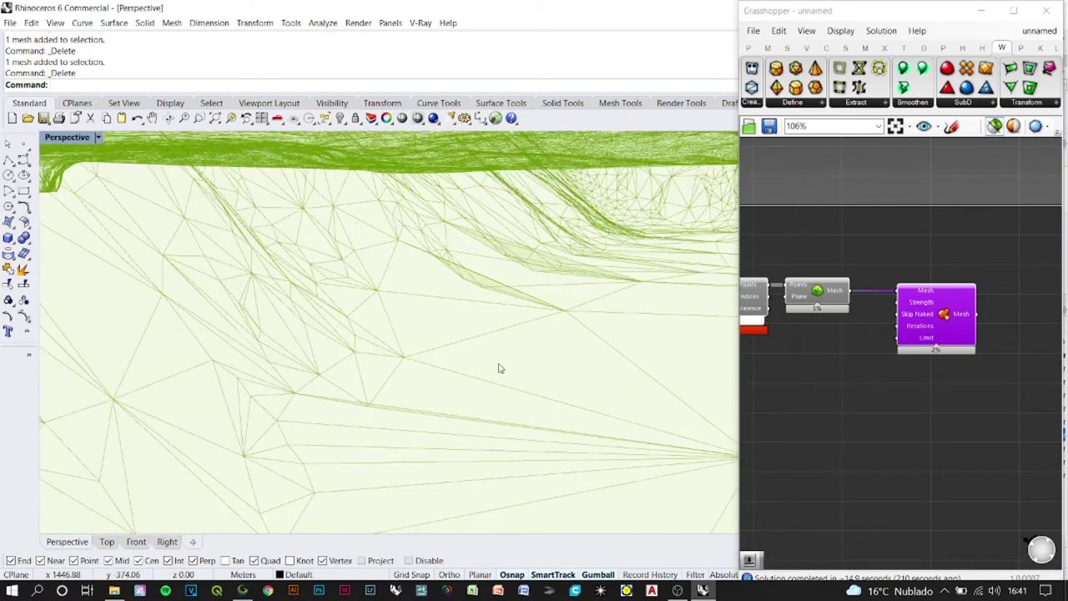
pyautogui.click(816, 297)
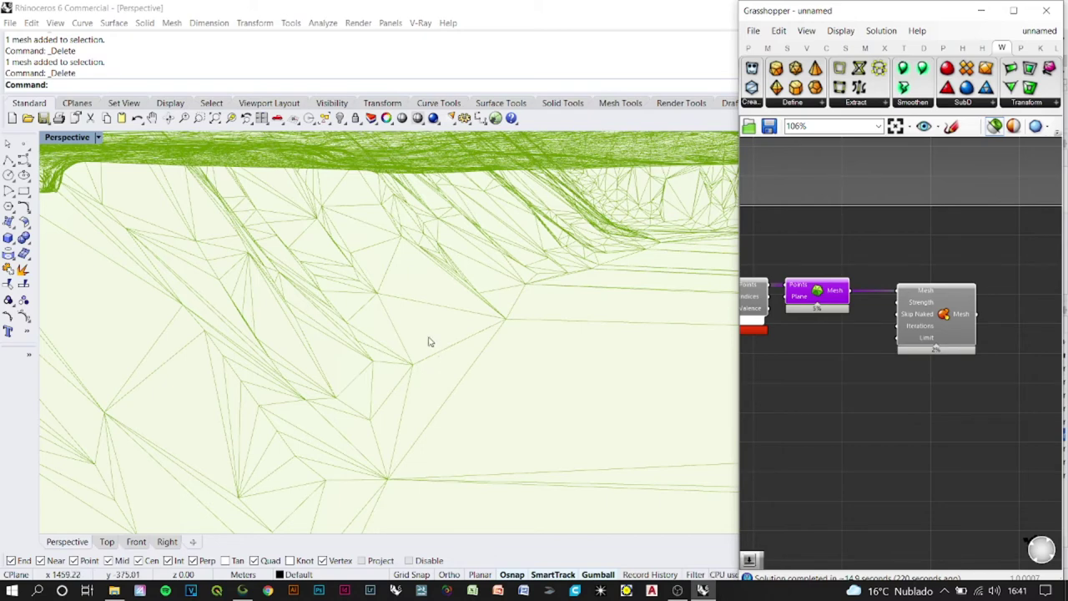
pyautogui.click(951, 320)
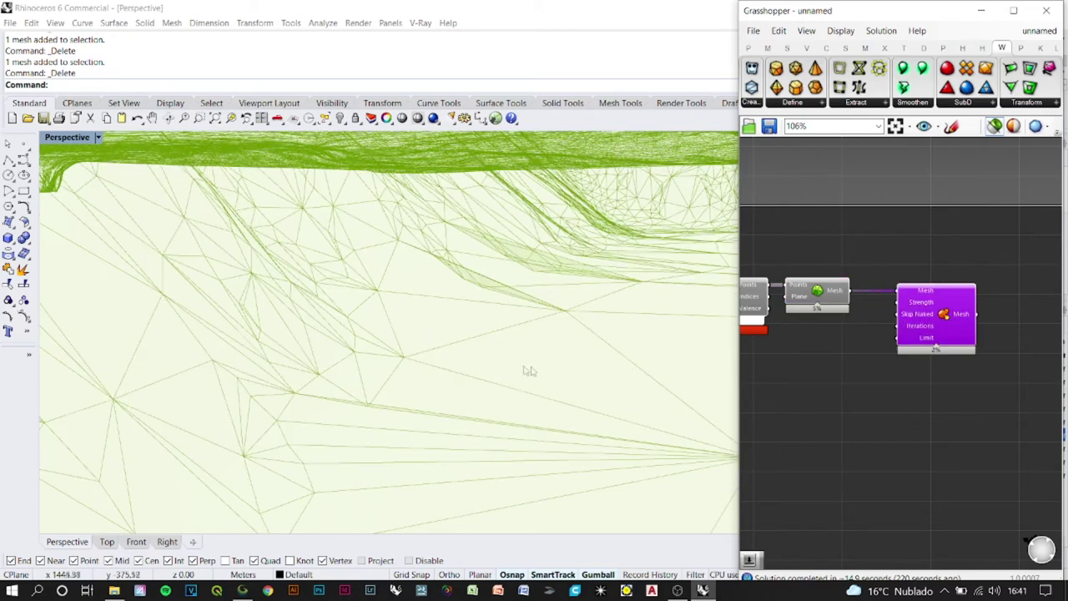
pyautogui.moveTo(396, 378); pyautogui.dragTo(405, 358, button='right')
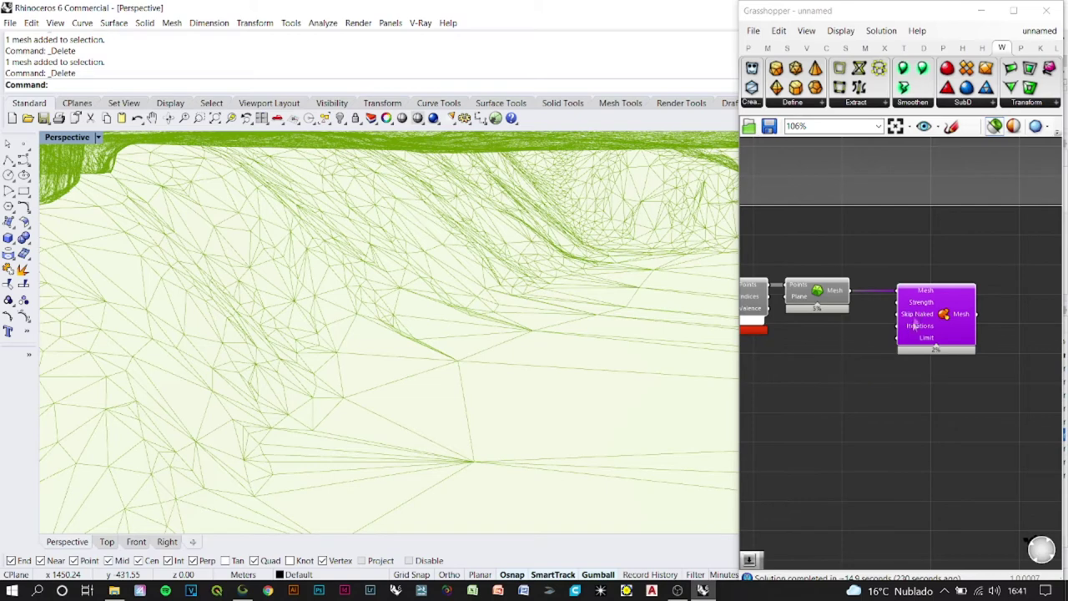
# Step: Review the Smooth Mesh component's Iterations and Limit inputs and compare its result with the Delaunay triangulation across the wider slope
pyautogui.moveTo(913, 327)
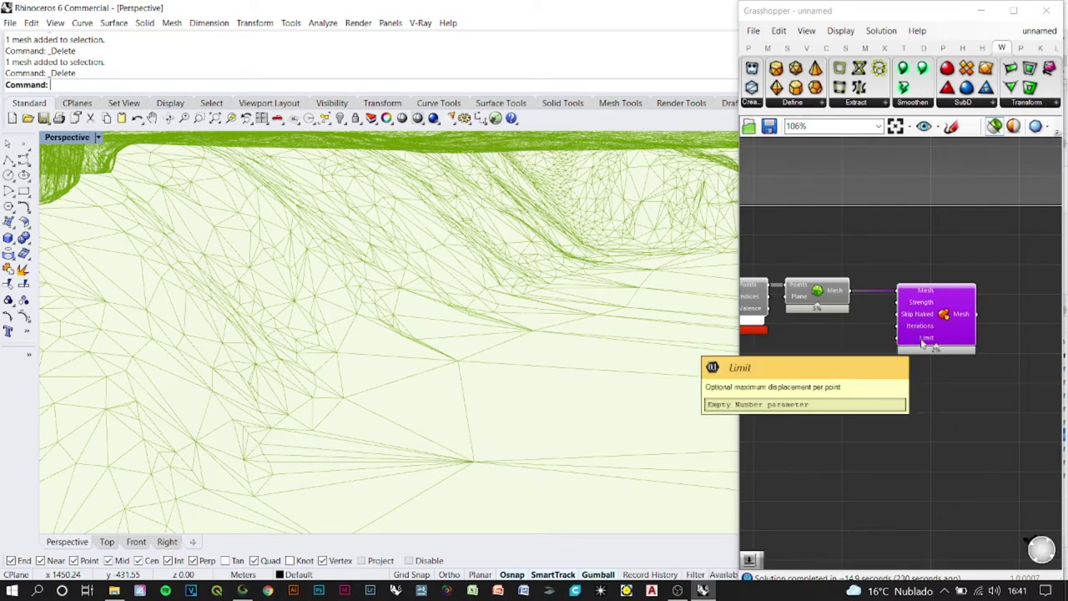
pyautogui.moveTo(573, 322); pyautogui.dragTo(495, 335, button='right')
pyautogui.scroll(5, 405, 309)
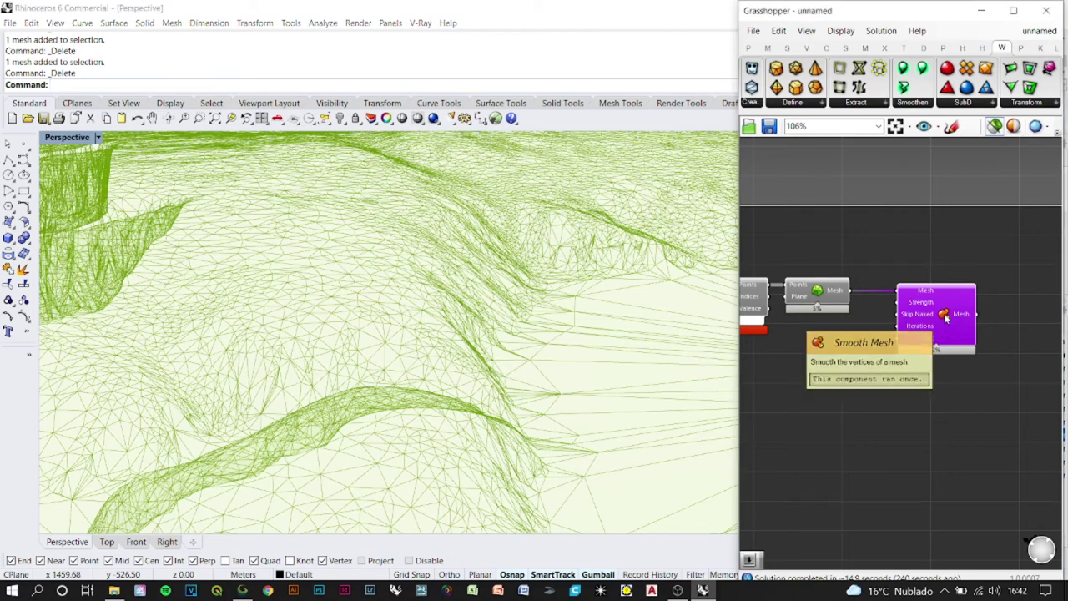
pyautogui.moveTo(945, 318); pyautogui.dragTo(948, 338)
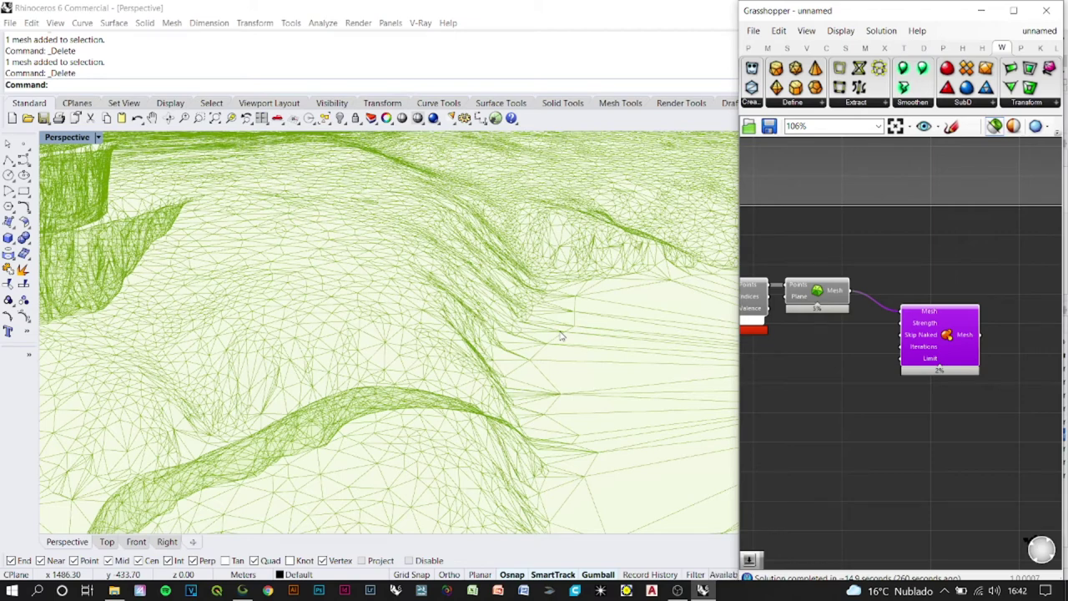
pyautogui.click(826, 300)
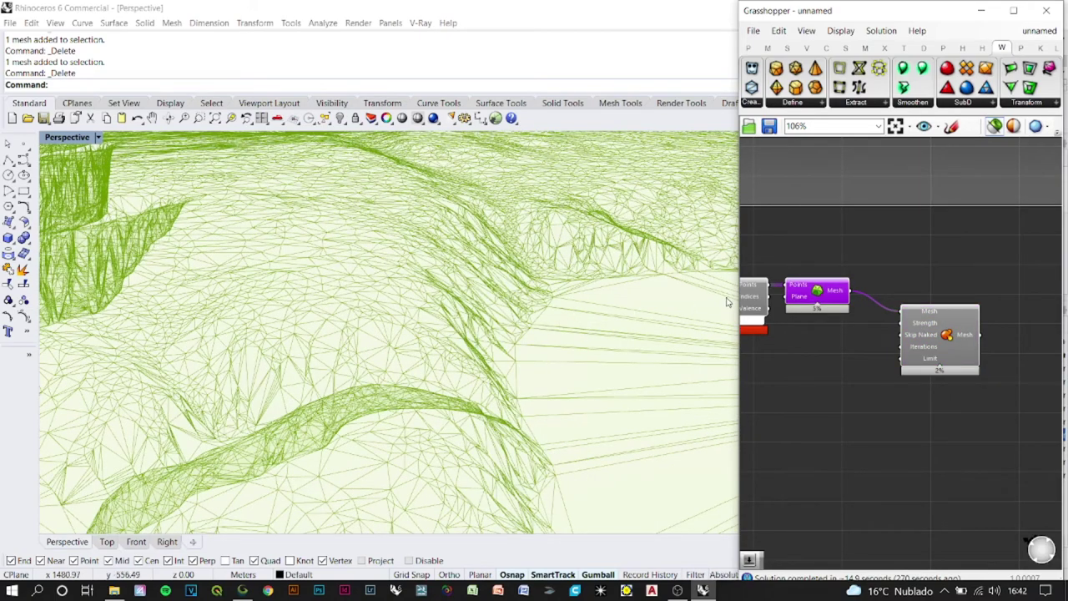
pyautogui.moveTo(949, 335); pyautogui.dragTo(943, 314)
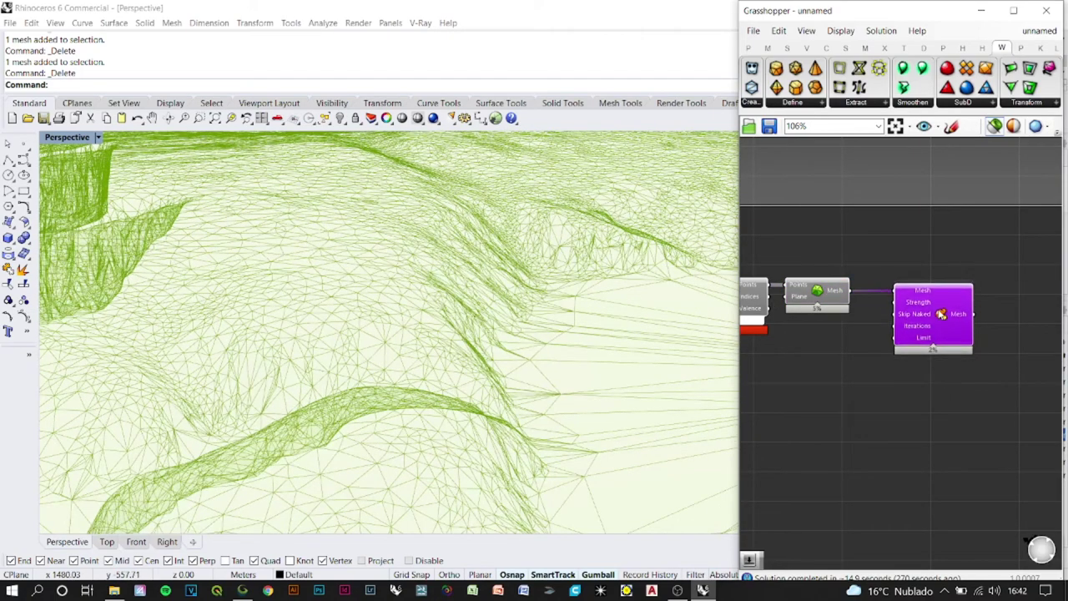
# Step: Close the Grasshopper window and turn on the Contour_Line_Intermediate and FeatureAttribs layers
pyautogui.click(960, 243)
pyautogui.moveTo(981, 238); pyautogui.dragTo(993, 214)
pyautogui.click(1046, 10)
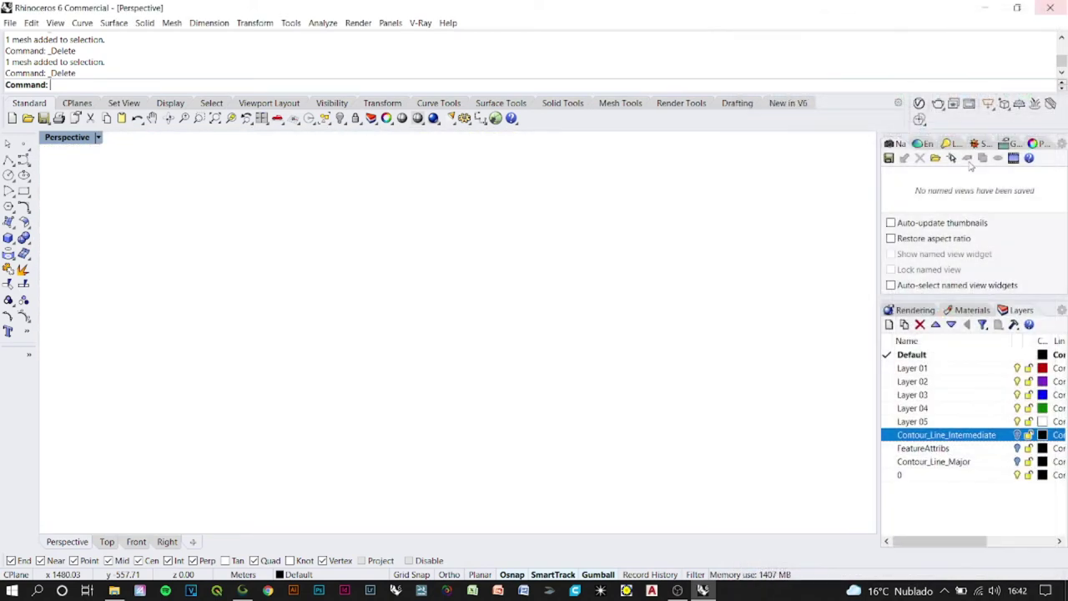
pyautogui.click(1017, 435)
pyautogui.click(1017, 448)
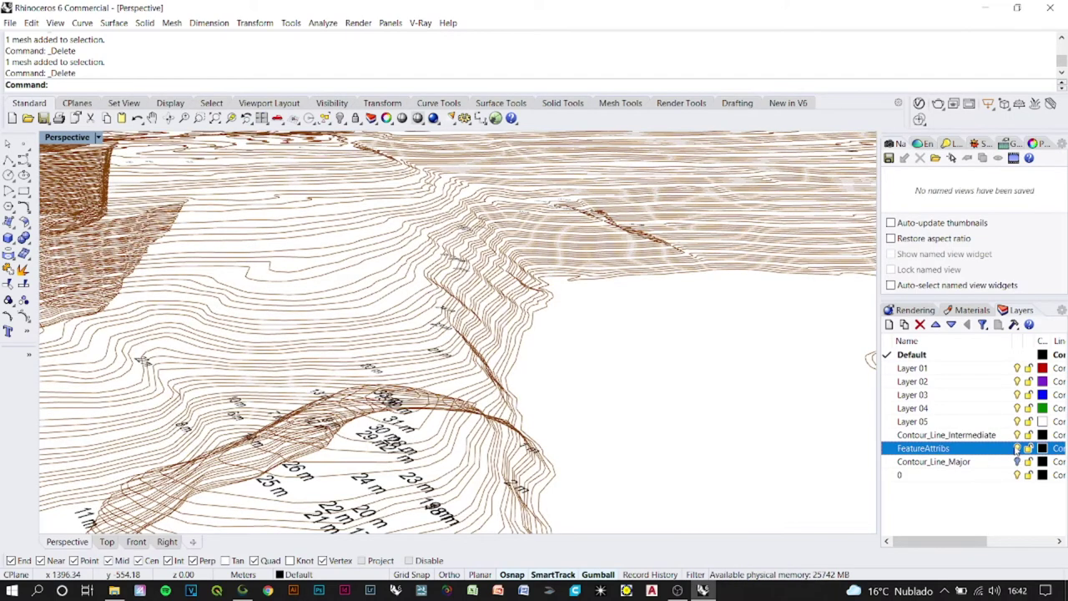
# Step: Turn on the Contour_Line_Major layer instead of FeatureAttribs and set the Perspective viewport to Shaded display mode
pyautogui.click(1017, 448)
pyautogui.click(1017, 461)
pyautogui.scroll(-6, 617, 338)
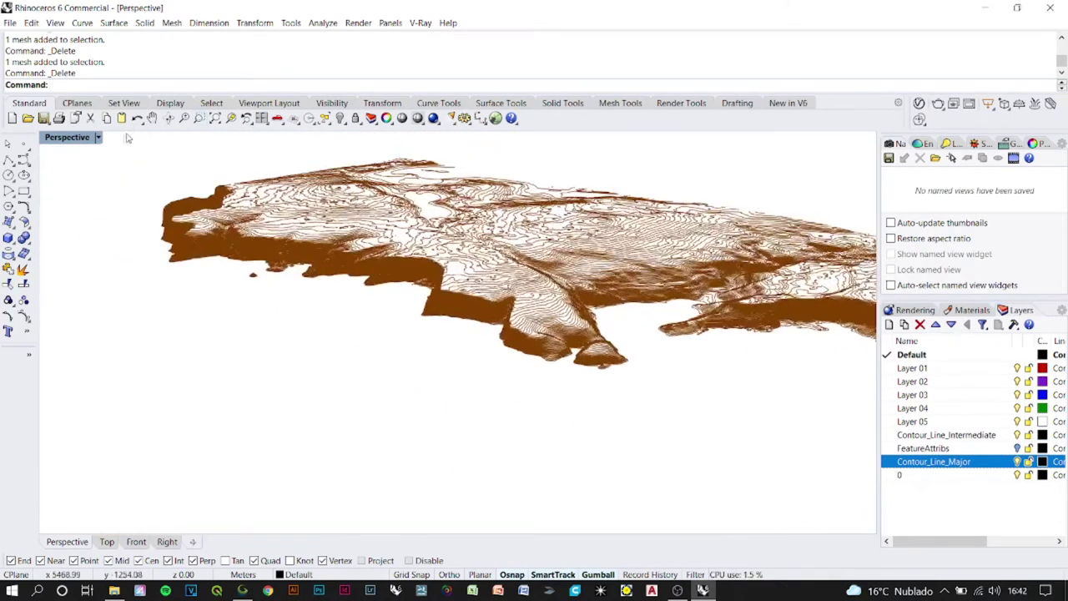
pyautogui.click(97, 138)
pyautogui.click(71, 179)
# Step: Select all the contour curves and extract their points with ExtractPt
pyautogui.moveTo(494, 259); pyautogui.dragTo(472, 392, button='right')
pyautogui.moveTo(704, 154); pyautogui.dragTo(108, 497)
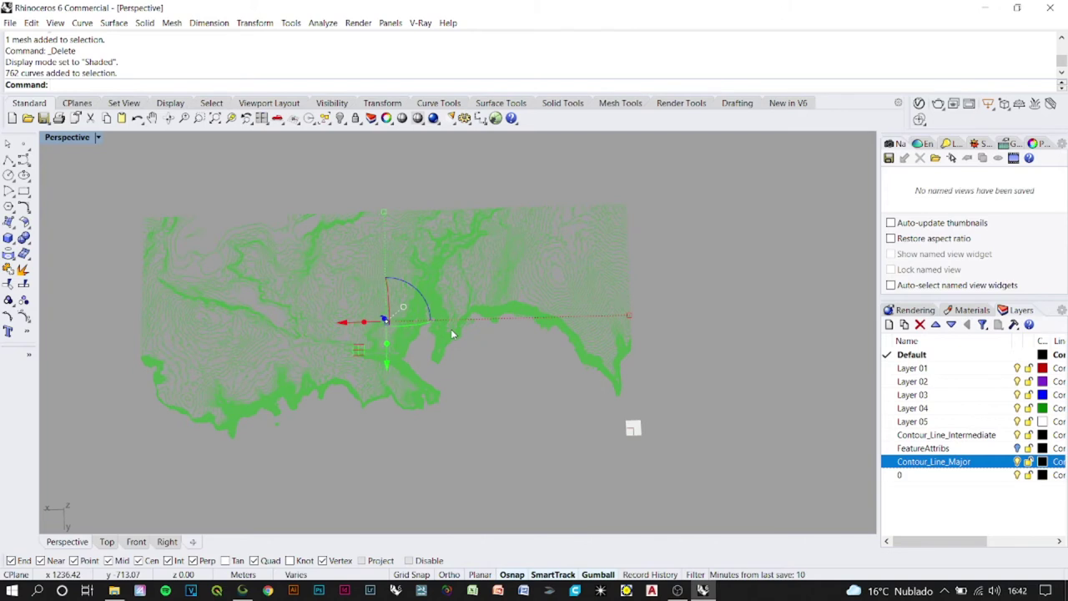
pyautogui.write('ex')
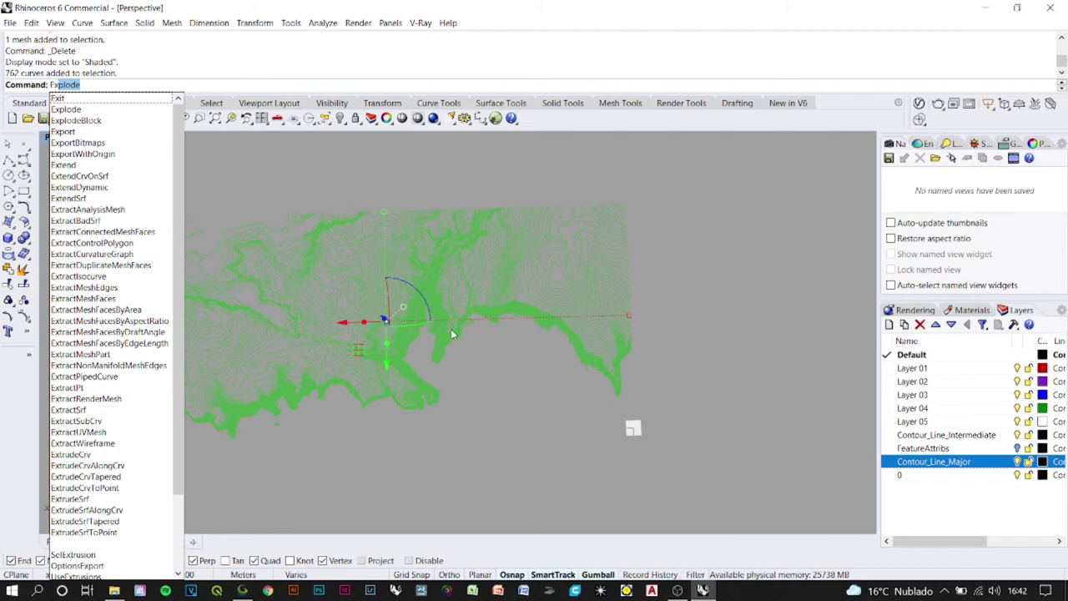
pyautogui.press('Escape')
pyautogui.write('_extract')
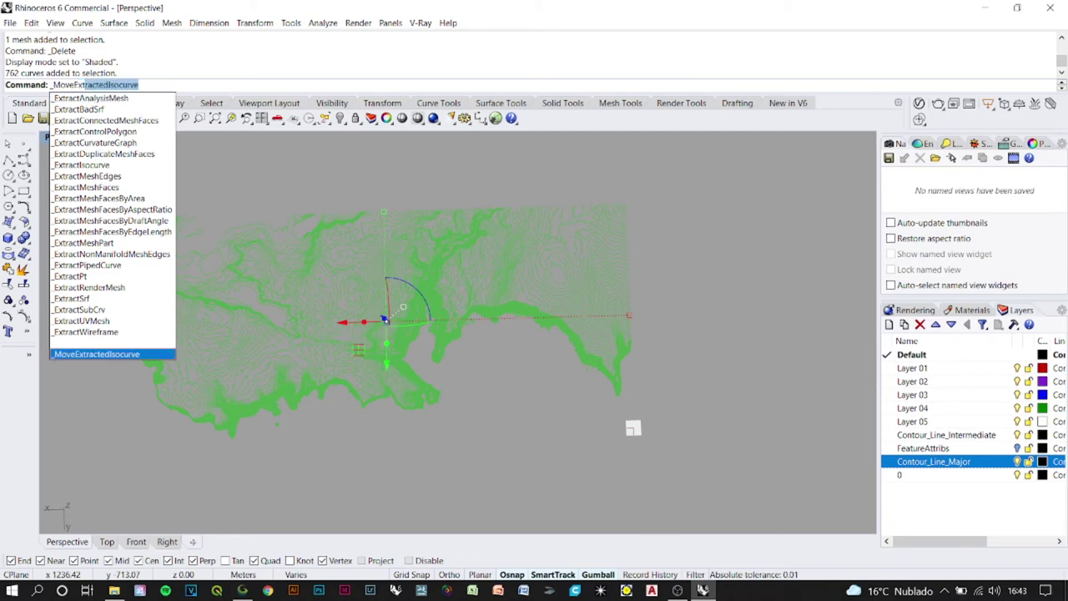
pyautogui.press('Escape')
pyautogui.write('_extractPt')
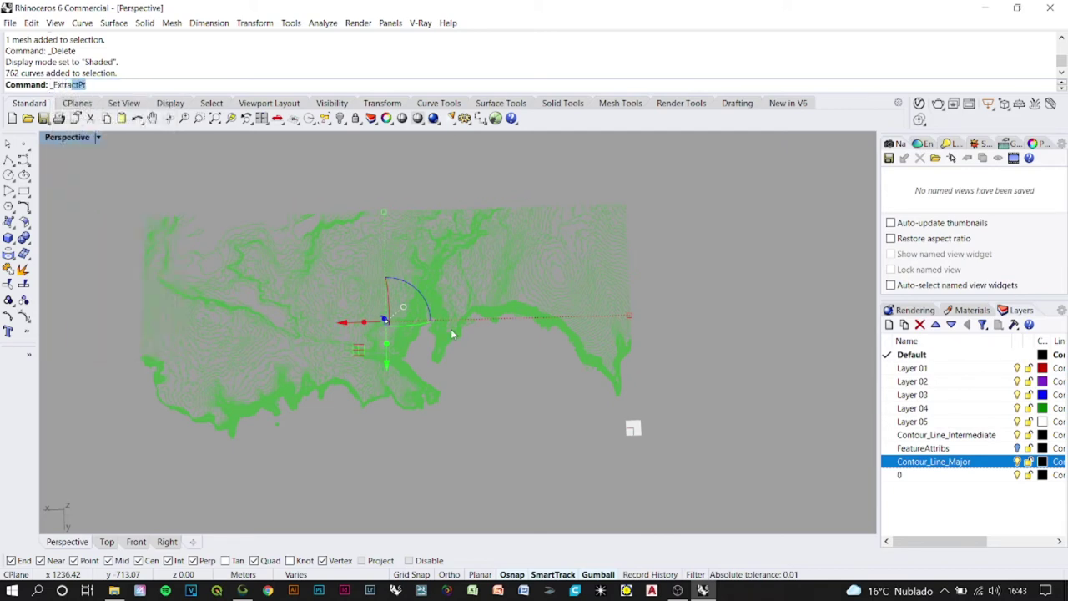
pyautogui.press('Return')
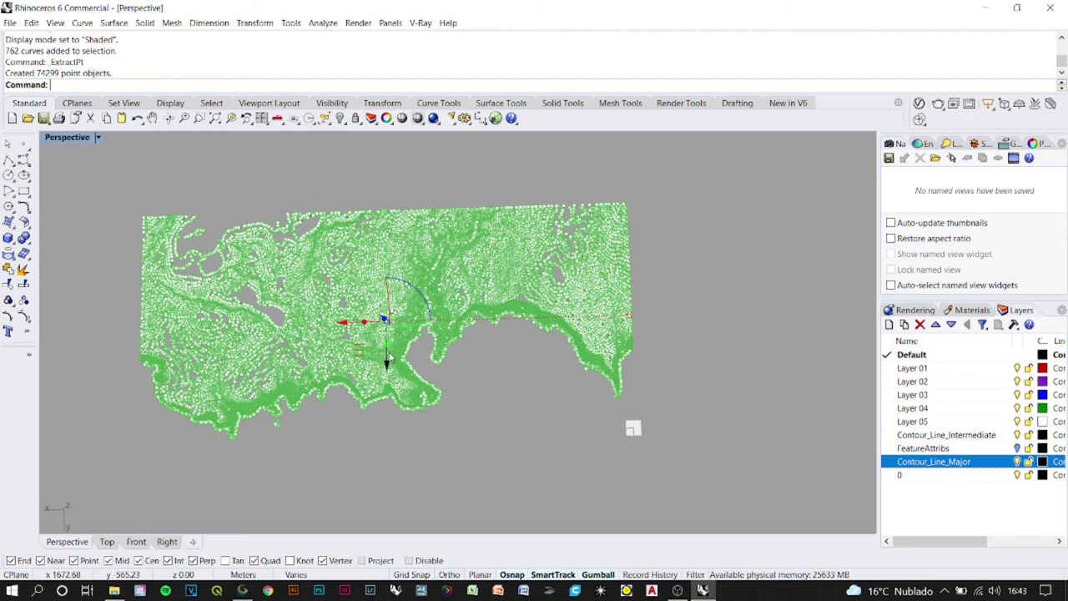
# Step: Deselect the extracted points and examine their distribution along the contours, from the steep coastal cliffs to the flatter ground
pyautogui.scroll(5, 386, 362)
pyautogui.scroll(-5, 427, 341)
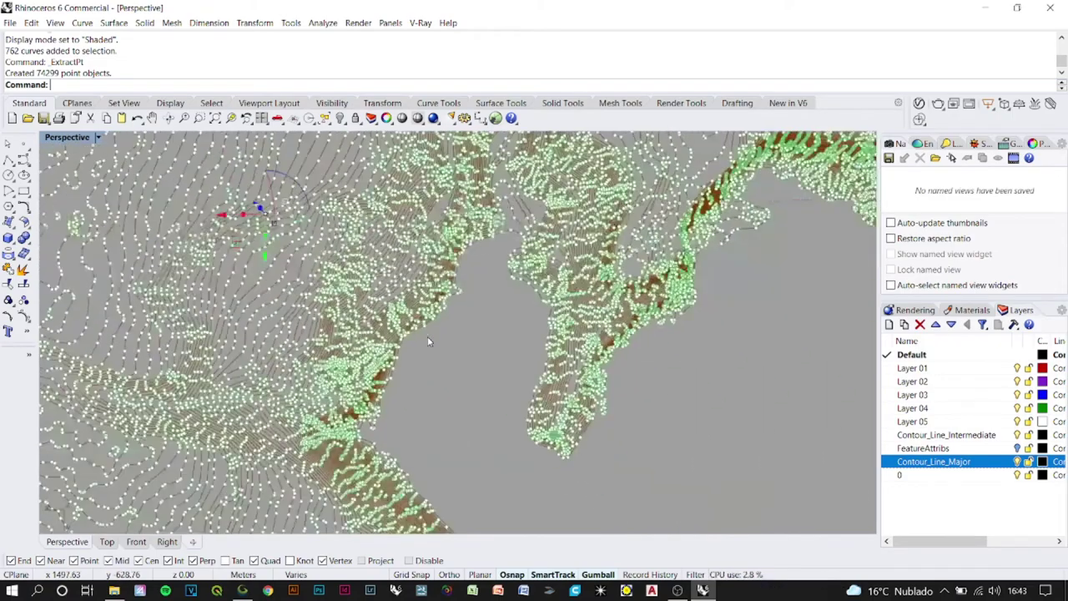
pyautogui.moveTo(562, 401); pyautogui.dragTo(447, 342, button='right')
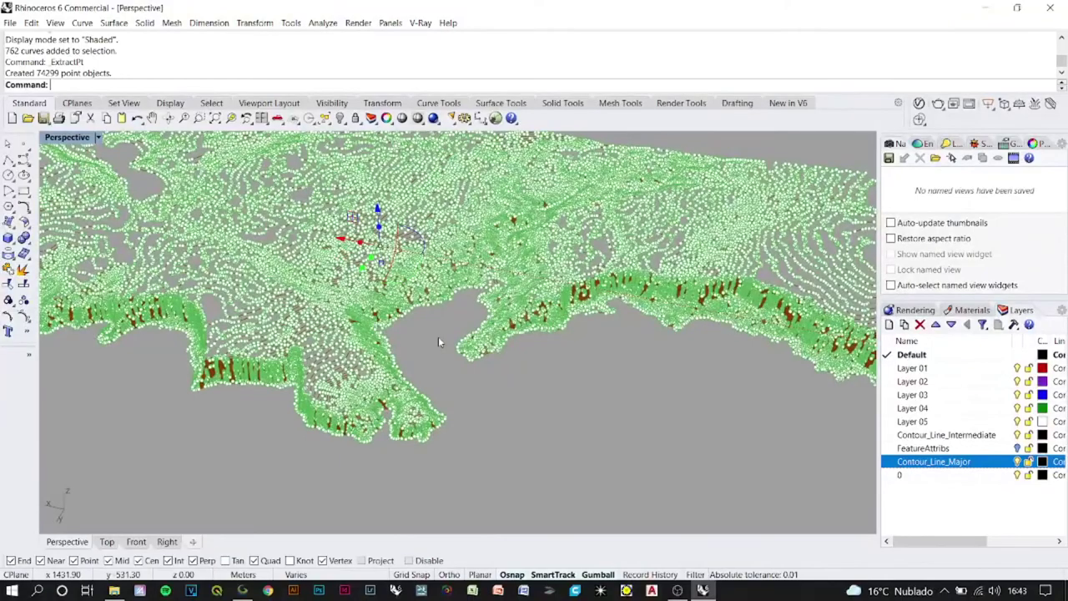
pyautogui.click(437, 336)
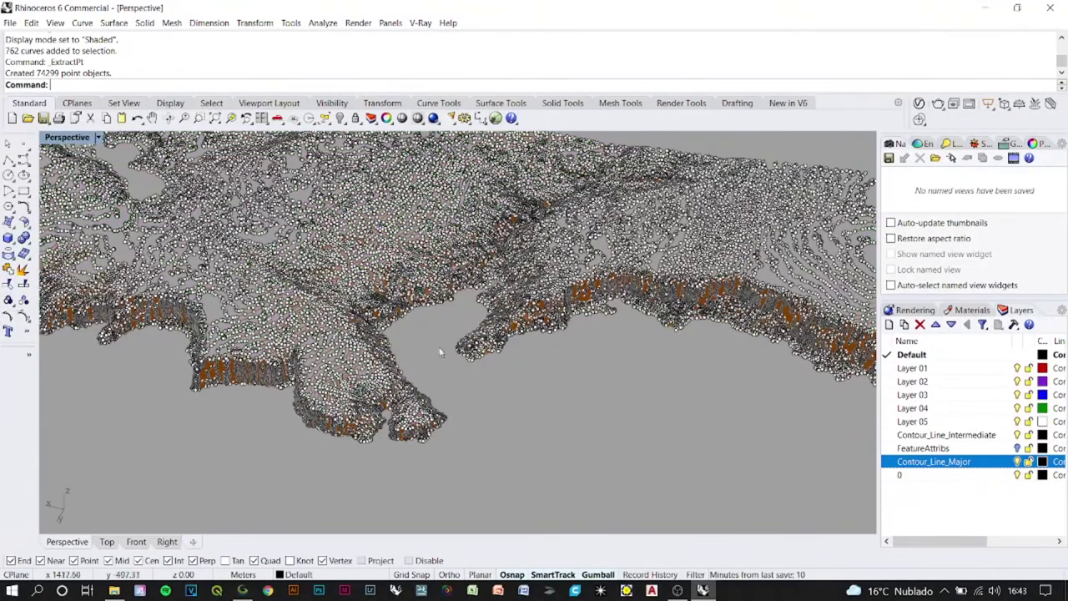
pyautogui.scroll(2, 434, 342)
pyautogui.scroll(4, 336, 264)
pyautogui.scroll(-5, 388, 369)
pyautogui.moveTo(396, 329); pyautogui.dragTo(409, 367, button='right')
pyautogui.scroll(3, 403, 432)
pyautogui.scroll(-4, 411, 382)
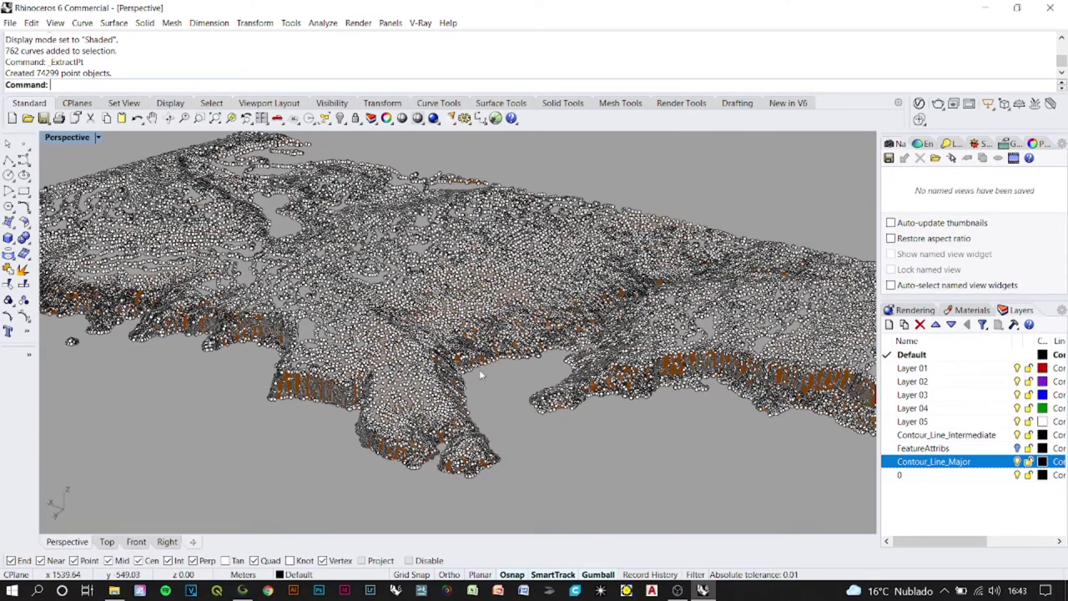
pyautogui.scroll(5, 480, 374)
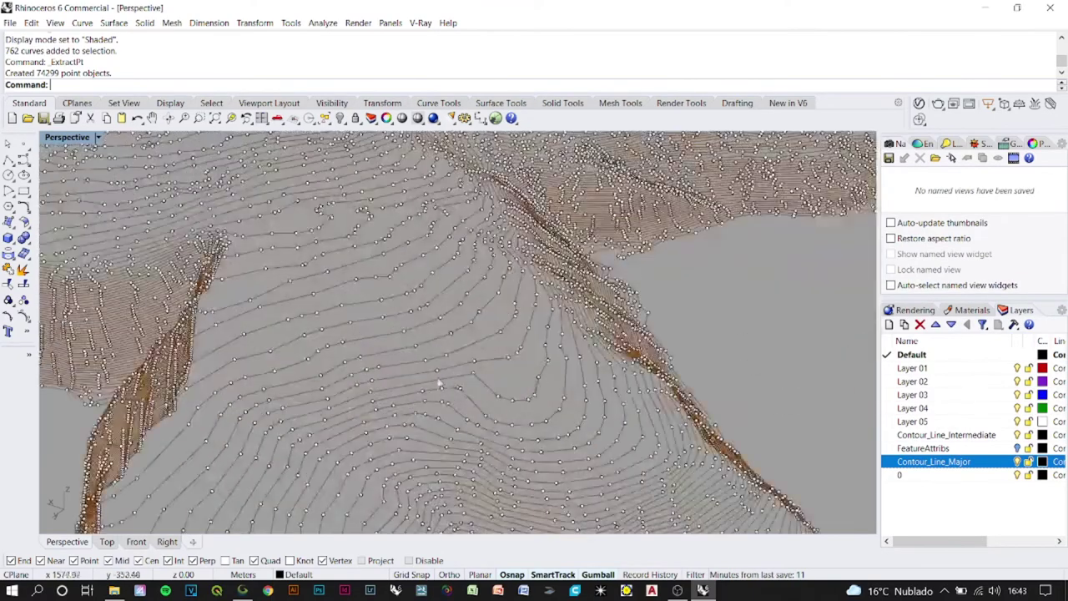
pyautogui.scroll(-3, 431, 331)
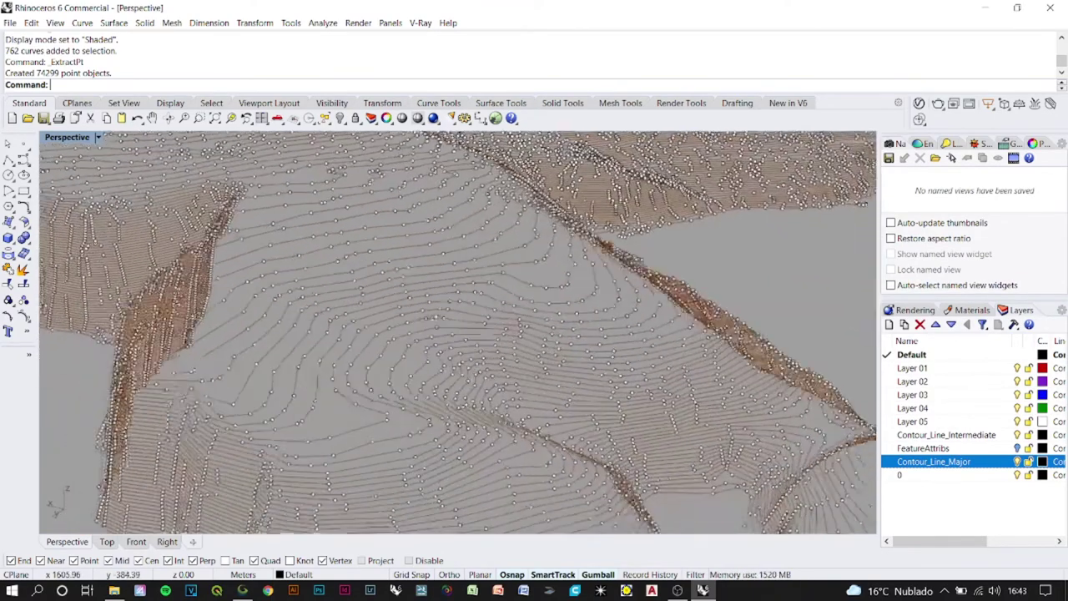
pyautogui.scroll(-5, 494, 298)
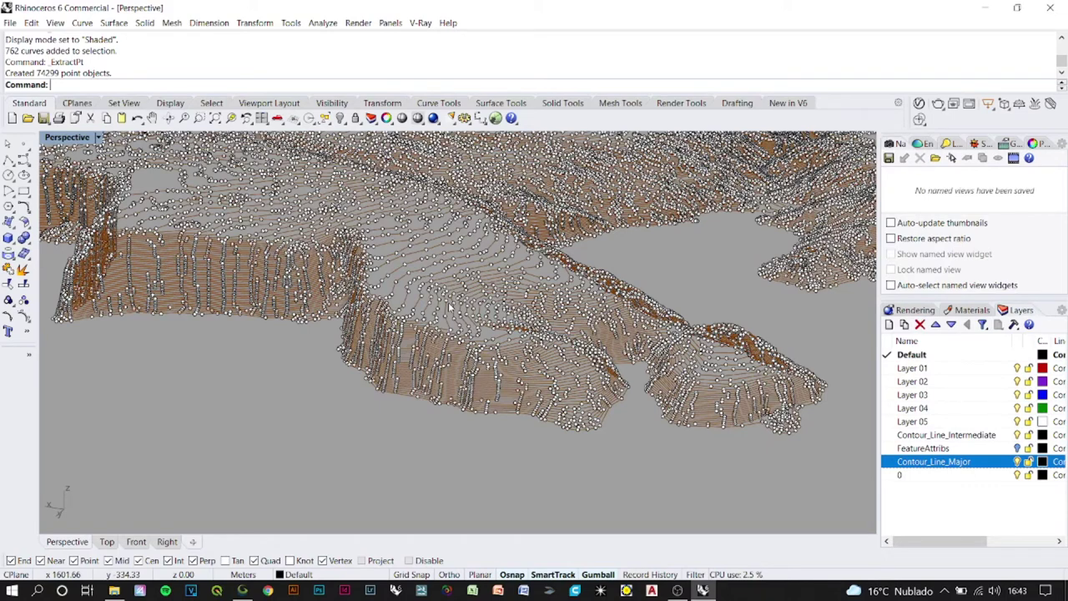
# Step: Select all the extracted point objects with SelPt
pyautogui.write('SelPt')
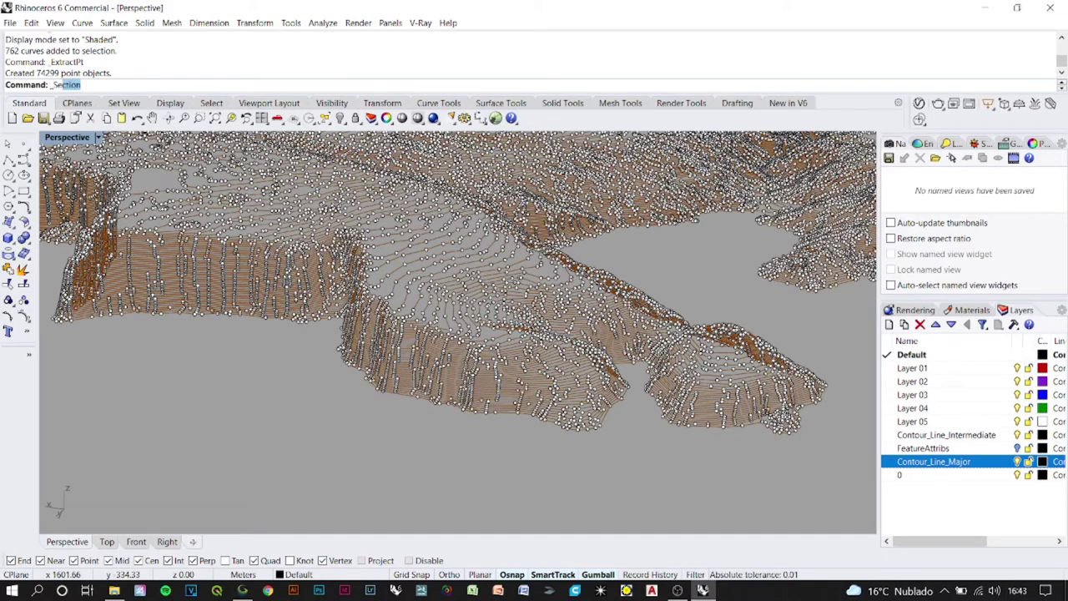
pyautogui.press('Return')
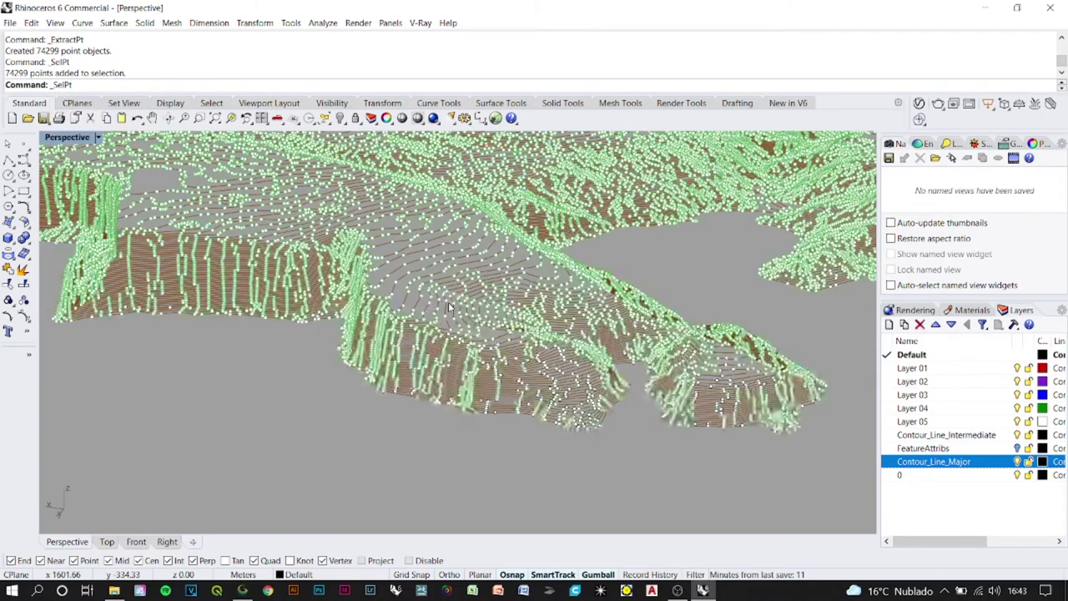